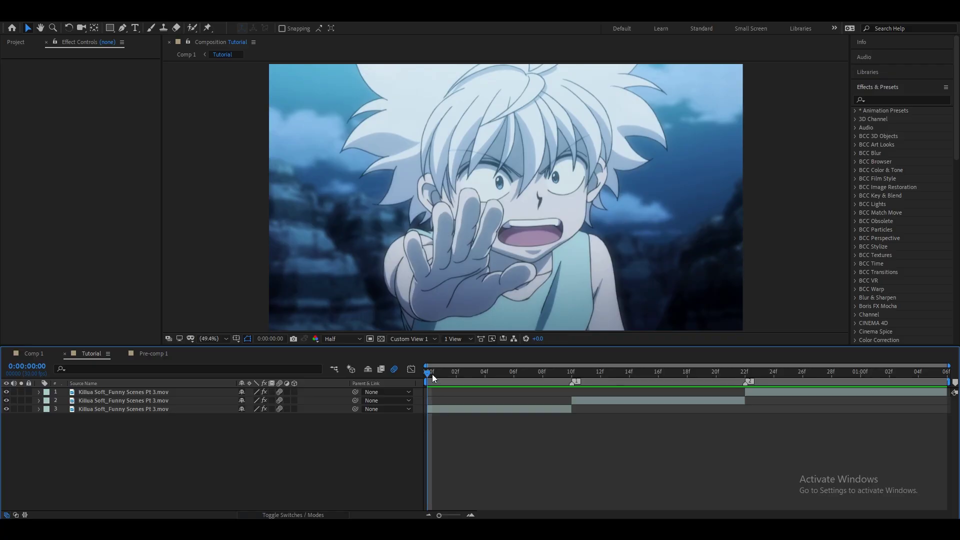
Add a Null object above the opening clip and trim it to end at 10f.
mouse_move(432, 374)
left_mouse_down()
mouse_move(833, 389)
mouse_move(443, 400)
left_mouse_up()
right_click(420, 410)
mouse_move(454, 300)
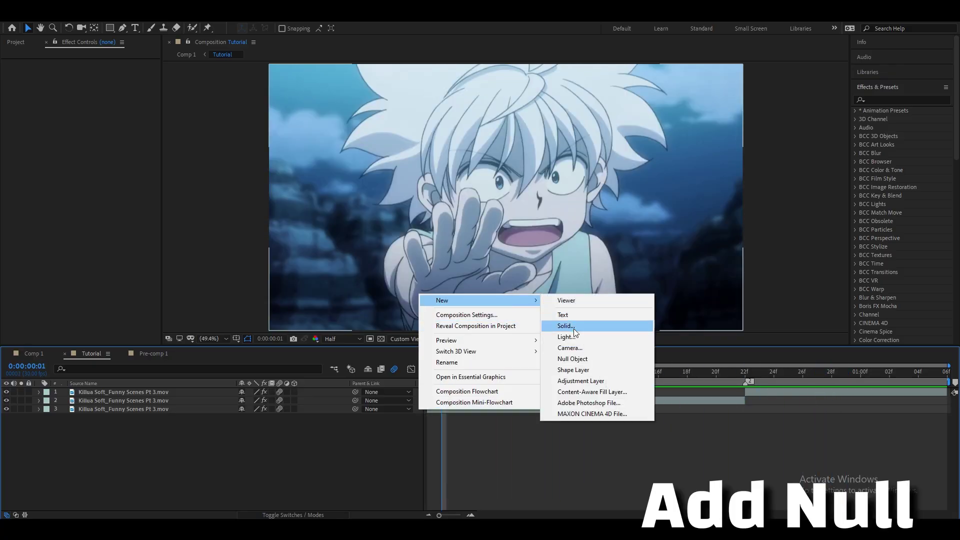
left_click(587, 363)
left_click_drag(342, 395, 268, 414)
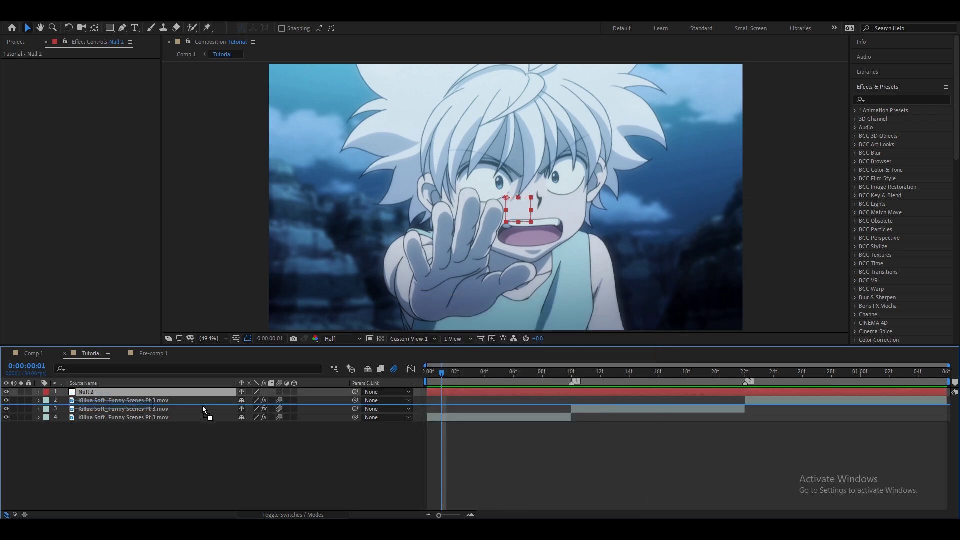
left_click(572, 373)
key("alt+bracketright")
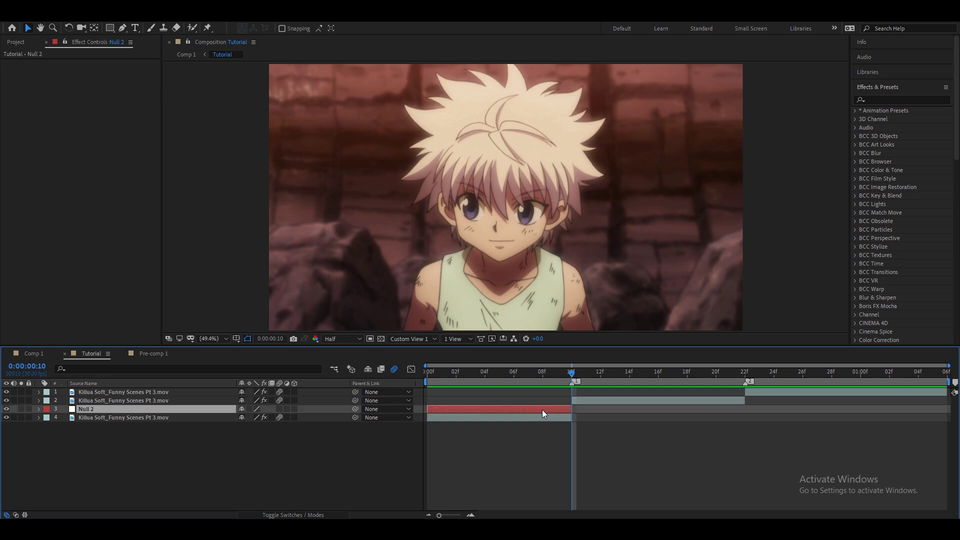
Duplicate the null and place the copy above the last clip, from 22f to the comp end.
key("ctrl+d")
left_click_drag(532, 410, 663, 419)
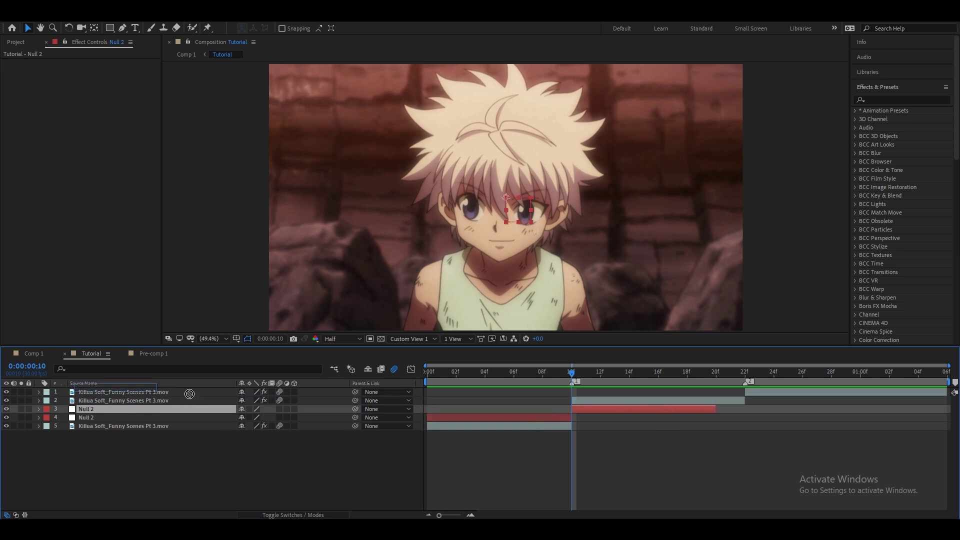
left_click_drag(198, 398, 182, 393)
left_click_drag(594, 392, 768, 393)
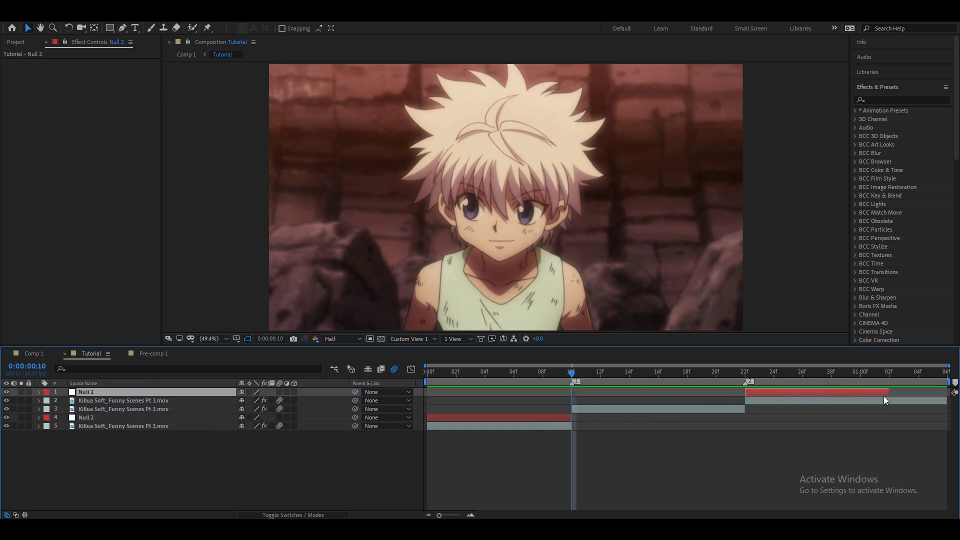
left_click_drag(888, 392, 954, 394)
Duplicate nulls for the middle clip starting at 10f and add more copies above the opening clip.
left_click(523, 418)
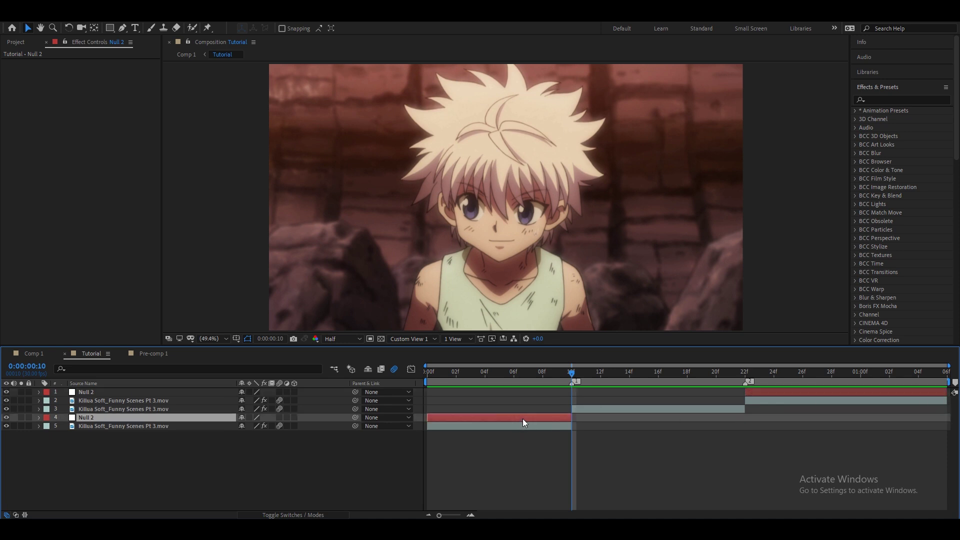
key("ctrl+d")
left_click_drag(521, 418, 666, 419)
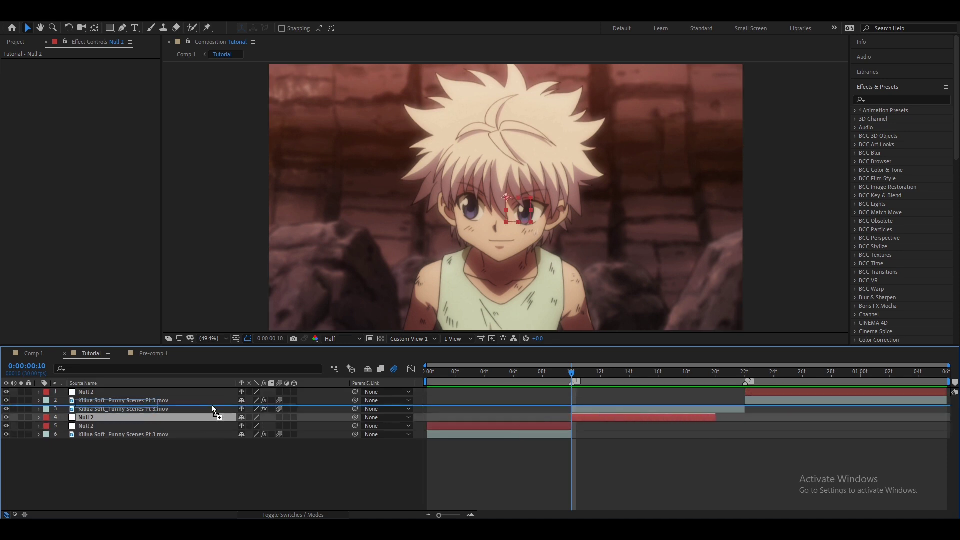
left_click_drag(208, 415, 213, 407)
key("ctrl+d")
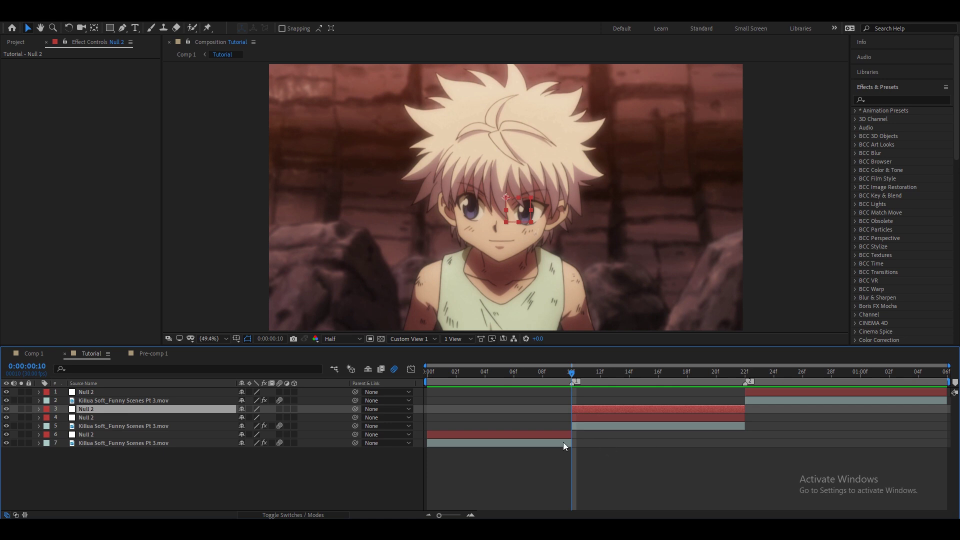
left_click(548, 435)
key("ctrl+f")
left_click(547, 435)
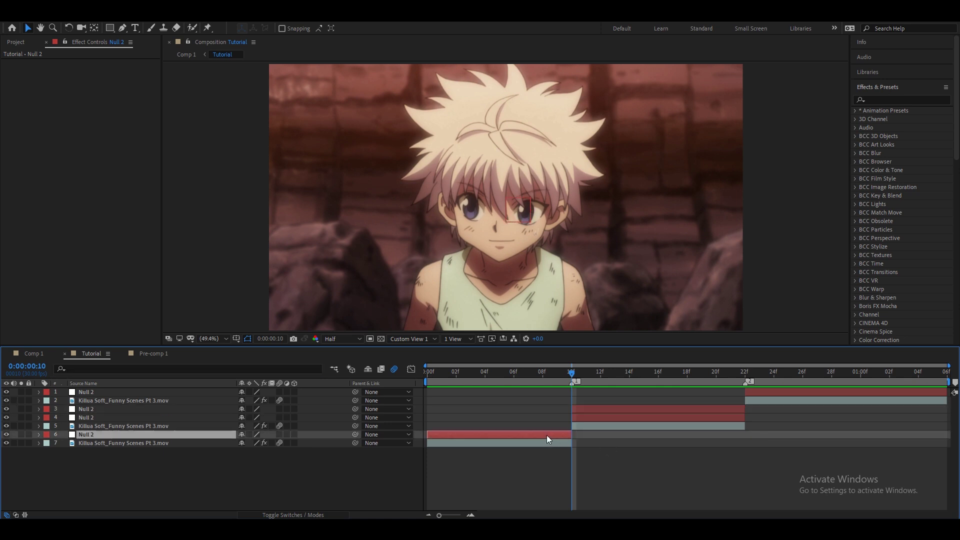
key("ctrl+d")
left_click_drag(575, 371, 425, 389)
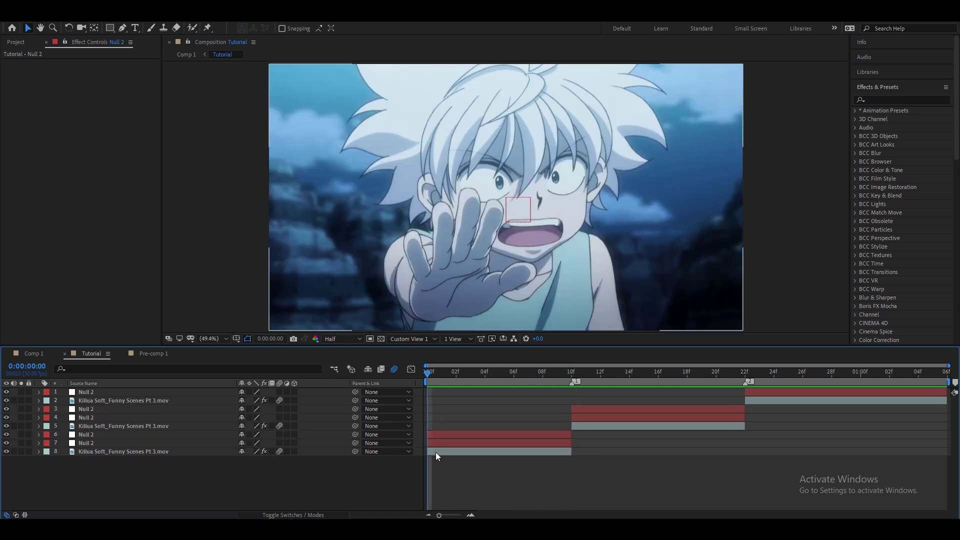
left_click(436, 453)
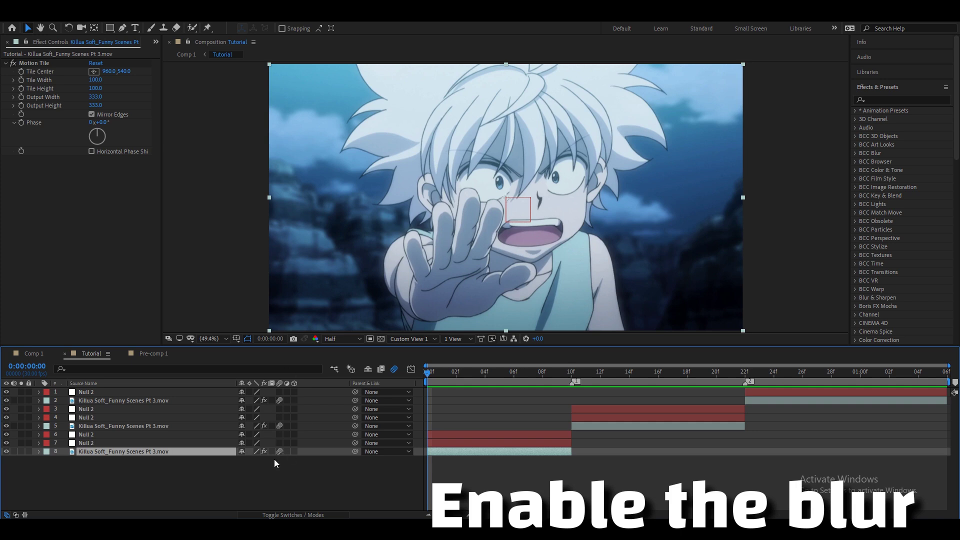
Parent the opening Killua clip to the Null 2 directly above it.
left_click(407, 460)
left_click(461, 451)
mouse_move(355, 452)
left_mouse_down()
mouse_move(393, 445)
mouse_move(150, 434)
left_mouse_up()
left_click(156, 504)
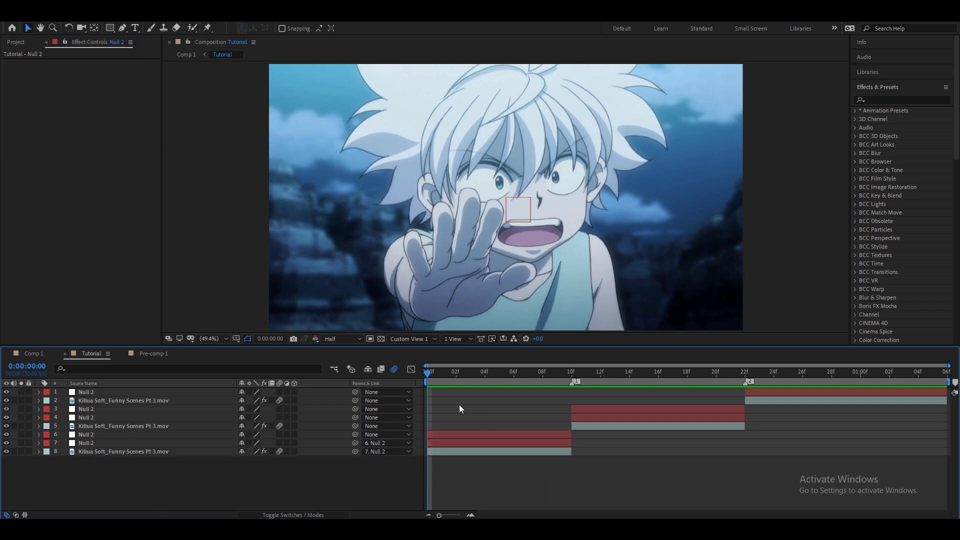
Keyframe the null's Scale at 100% on 10f and 450% on 0f.
left_click(441, 445)
key("s")
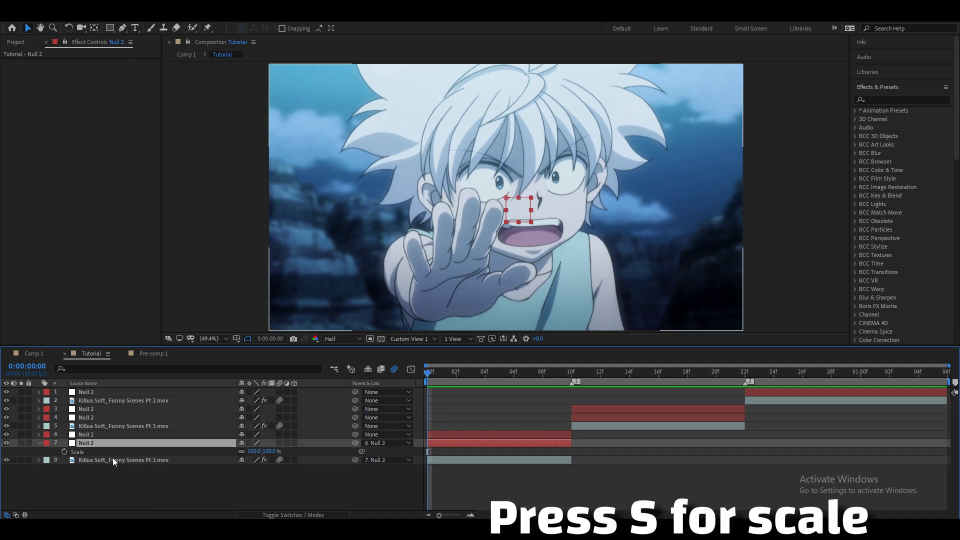
left_click(64, 452)
key("Page_Down")
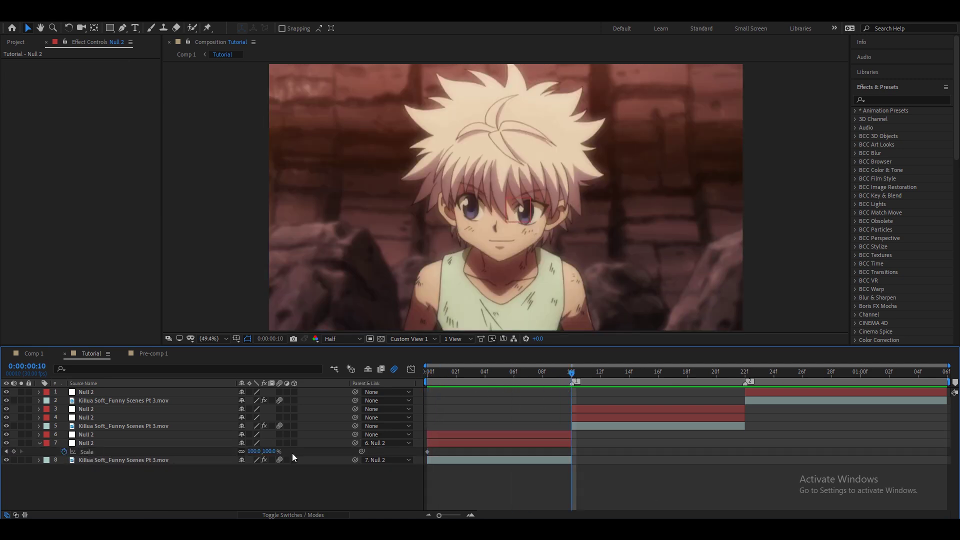
left_click(14, 451)
left_click(481, 380)
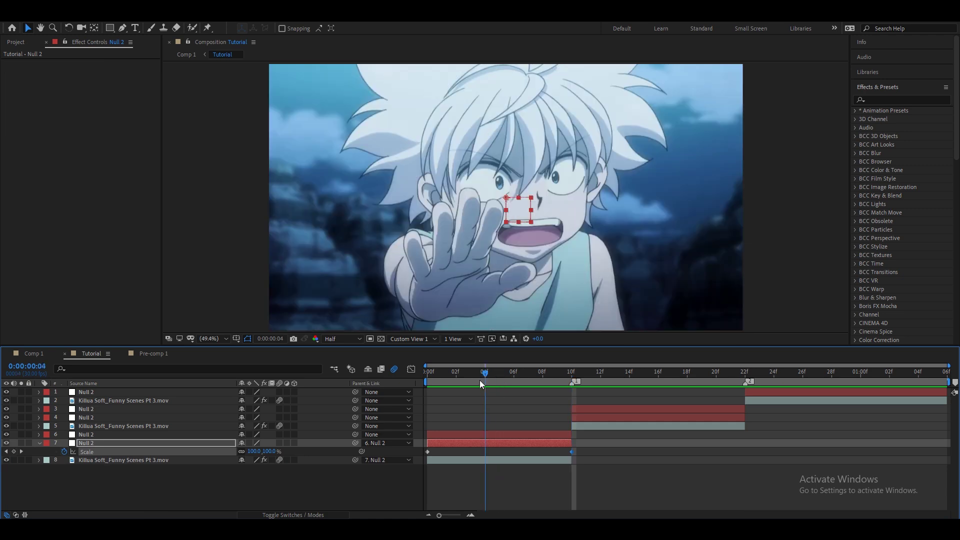
left_click(267, 485)
type("45")
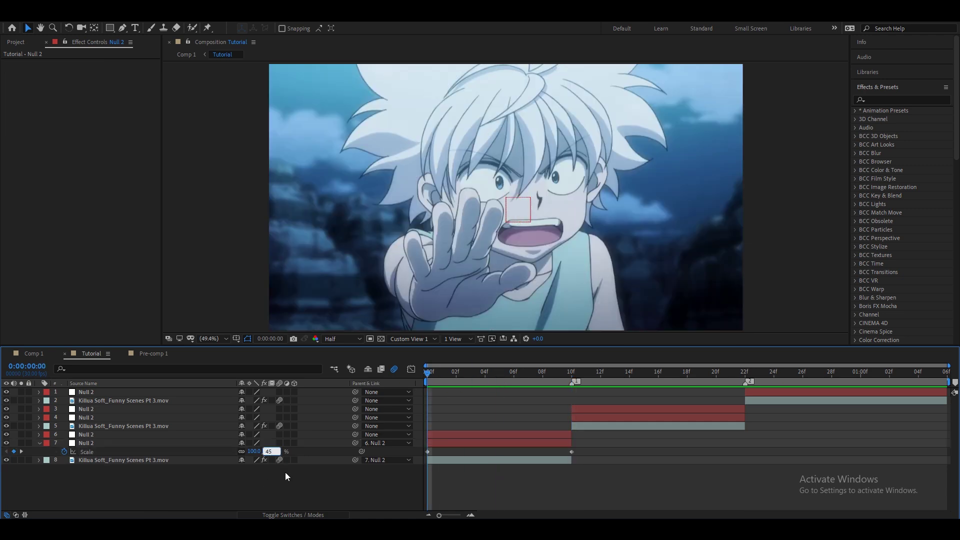
left_click_drag(595, 455, 401, 459)
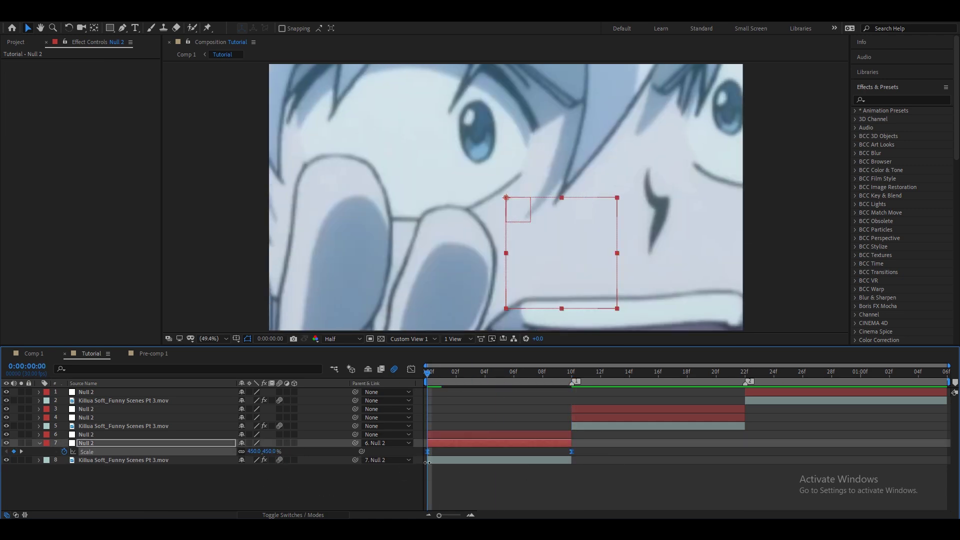
Shape the Scale graph to drop steeply after 0f and ease into 10f.
left_click(411, 369)
left_click(661, 505)
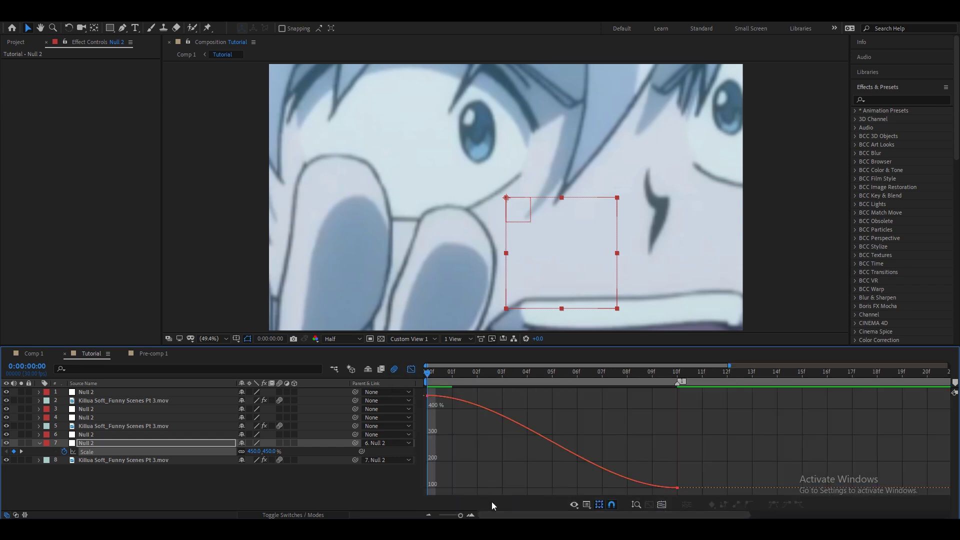
left_click_drag(508, 398, 435, 458)
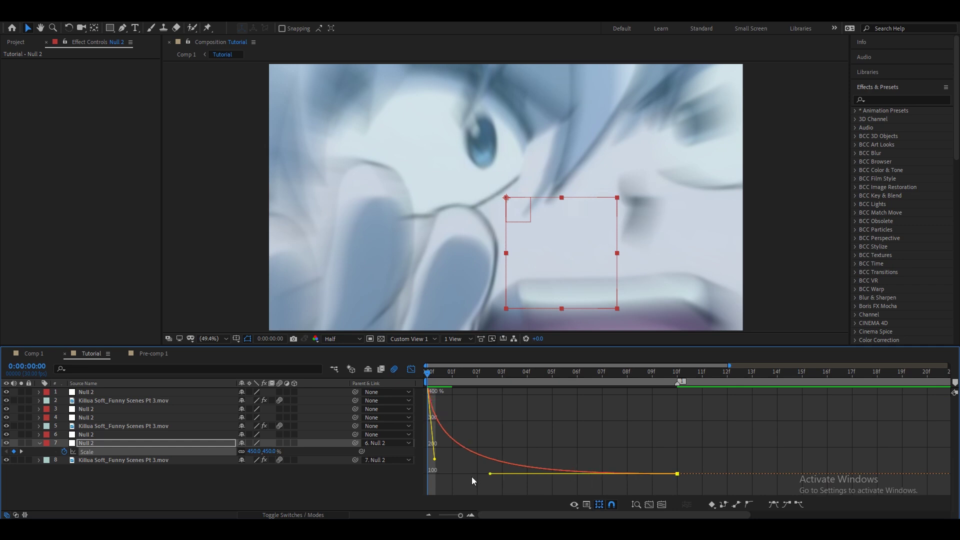
left_click_drag(490, 473, 435, 471)
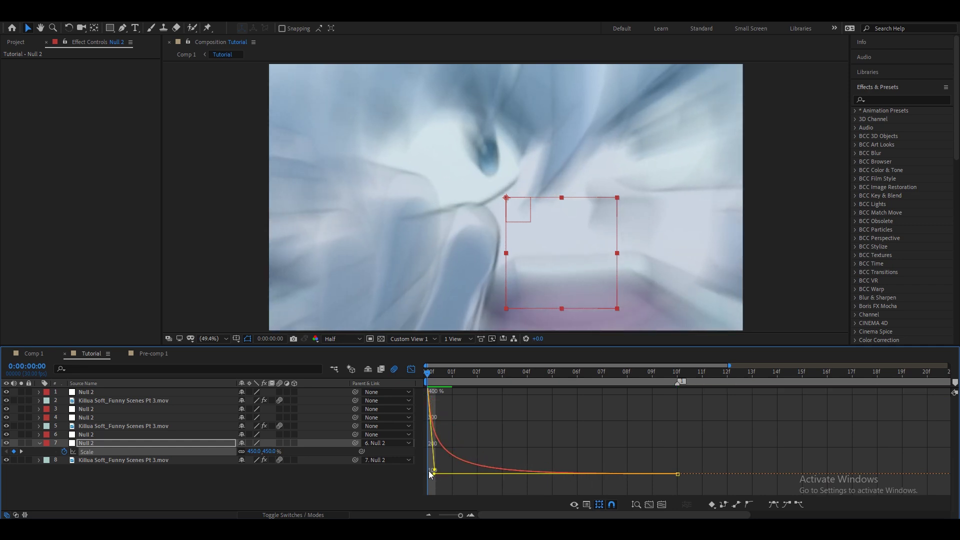
left_click(411, 369)
left_click_drag(433, 377, 552, 375)
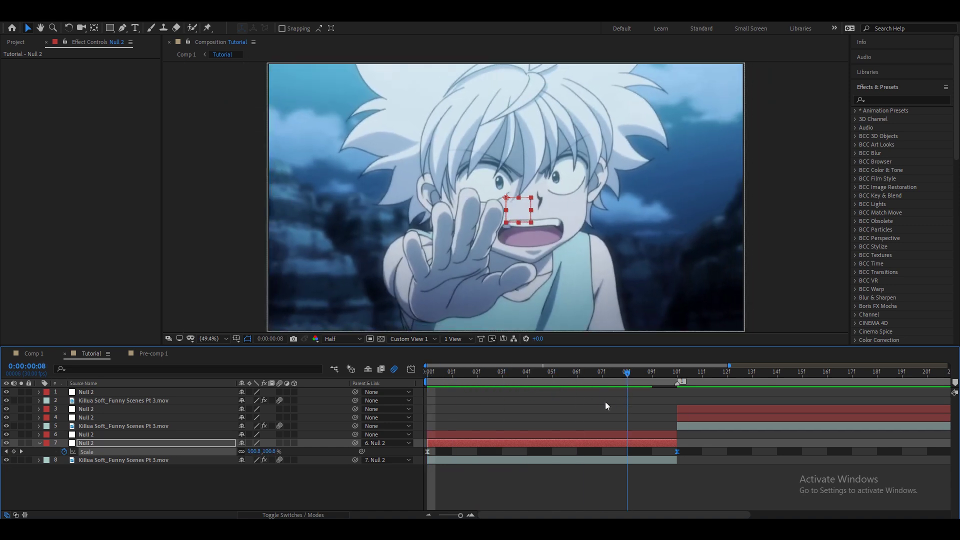
Steepen the initial scale drop further and preview the result around 4f.
left_click(411, 369)
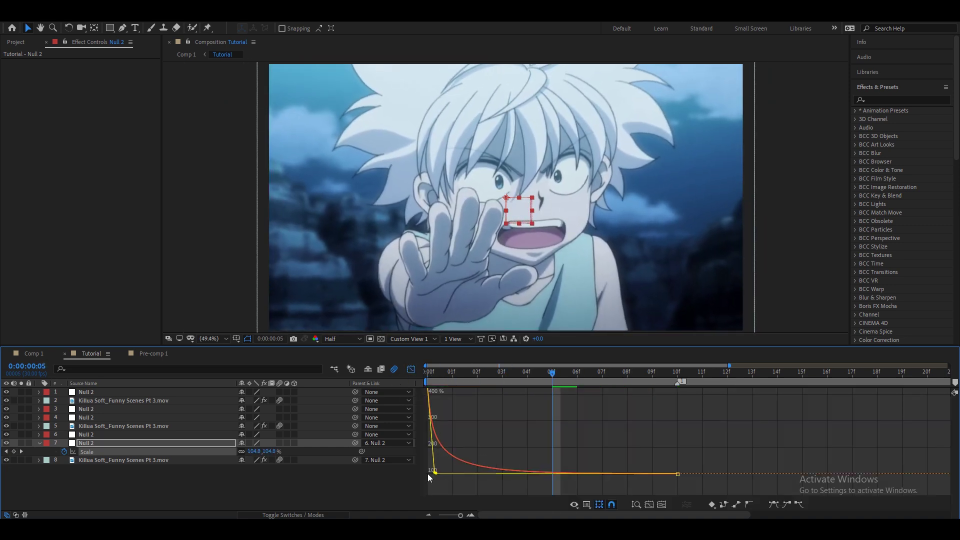
mouse_move(441, 475)
left_mouse_down()
mouse_move(427, 473)
mouse_move(427, 405)
left_mouse_up()
key("Page_Down")
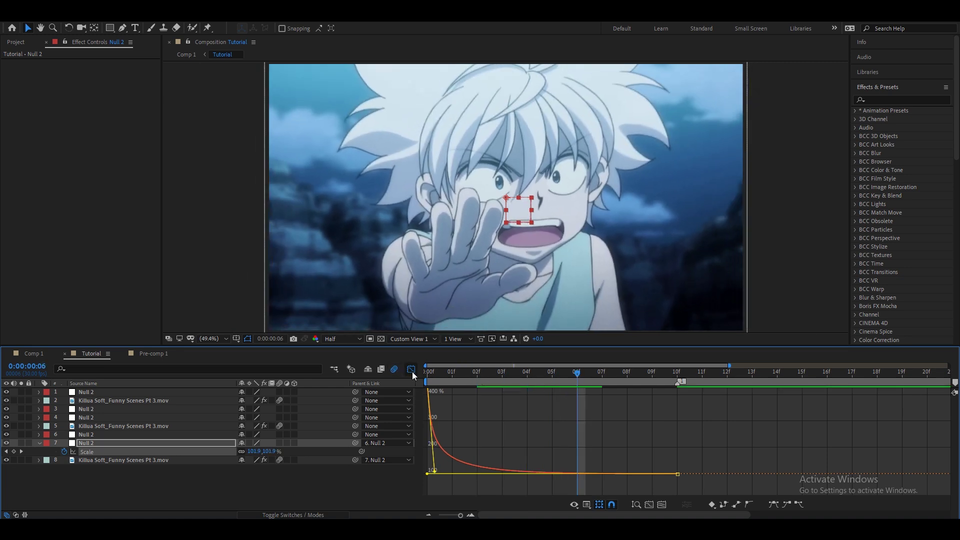
key("shift+F3")
key("minus")
left_click(485, 482)
left_click_drag(423, 375, 502, 405)
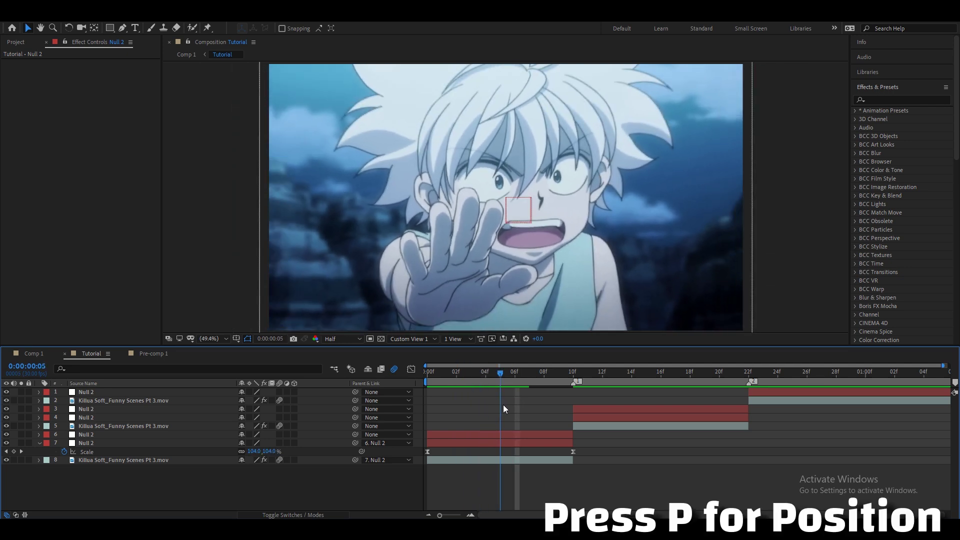
Separate the outer null's Position dimensions and keyframe X Position, sliding the clip left by 09f.
left_click(502, 435)
key("p")
right_click(101, 445)
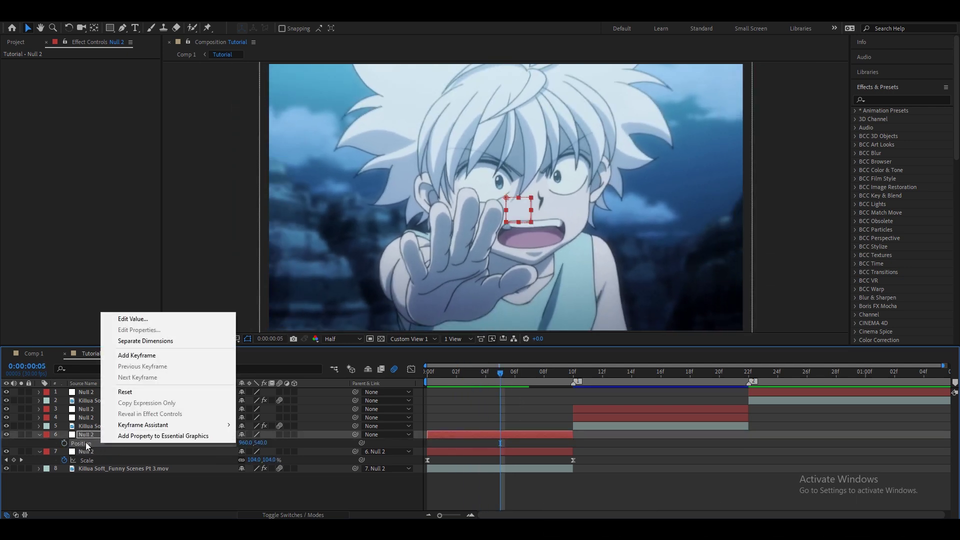
left_click(145, 339)
left_click(64, 443)
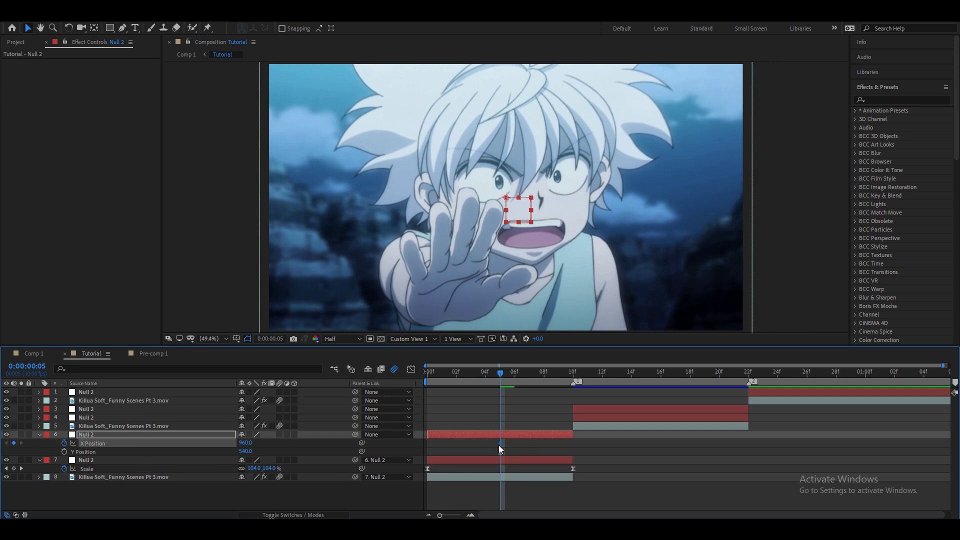
left_click_drag(499, 444, 544, 444)
left_click(558, 374)
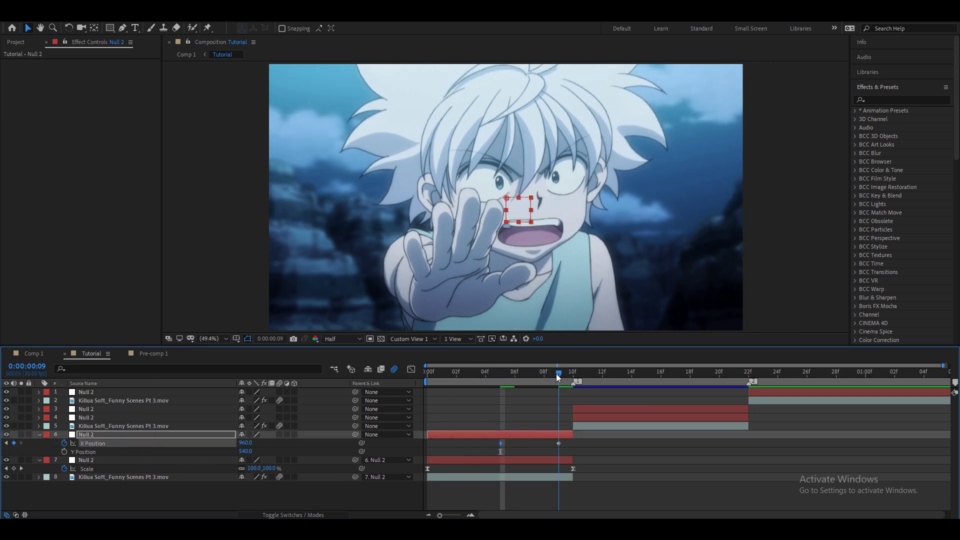
left_click_drag(245, 443, 210, 446)
Delete the Motion Tile effect from the opening Killua clip.
left_click(560, 480)
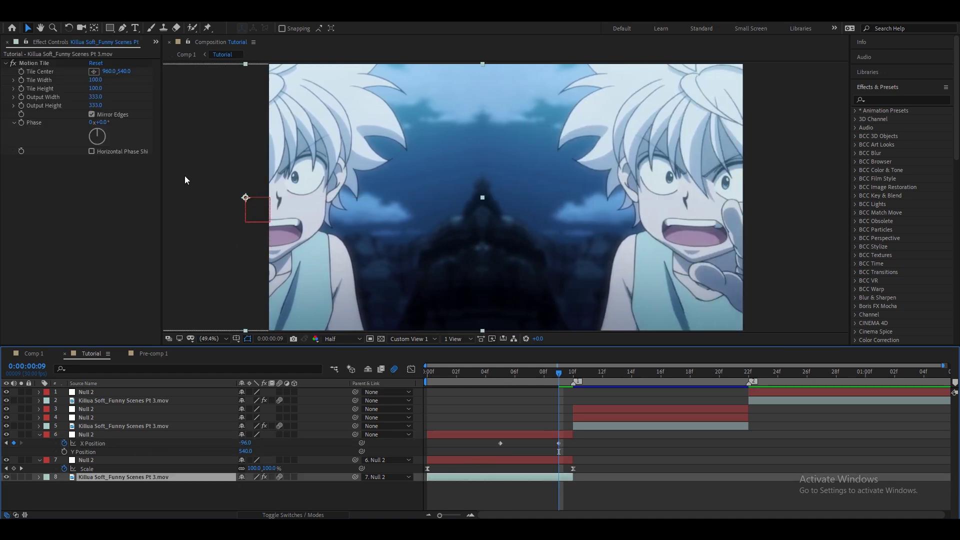
left_click(34, 63)
key("Delete")
left_click(524, 495)
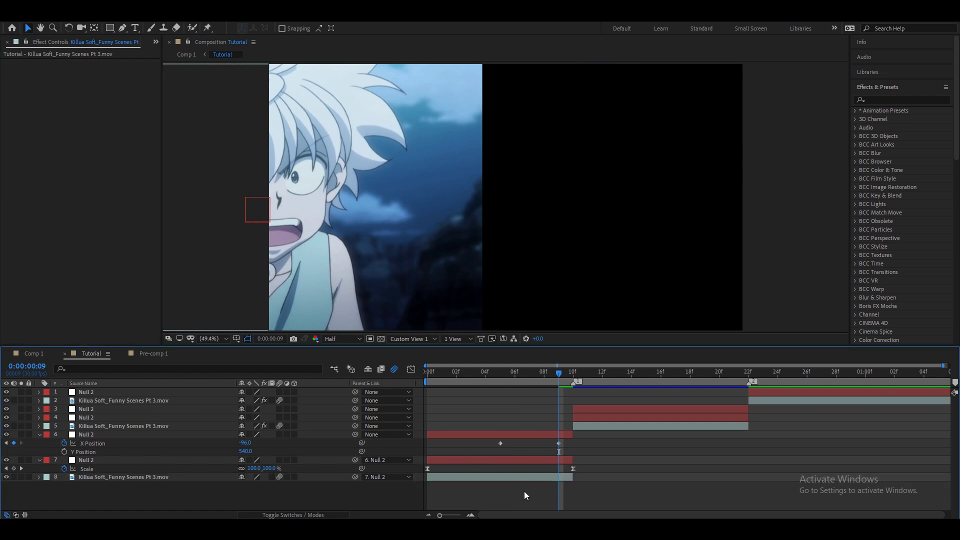
Slide the null further left, move the X keyframes to 04f and 10f, and apply Easy Ease.
left_click_drag(246, 443, 213, 440)
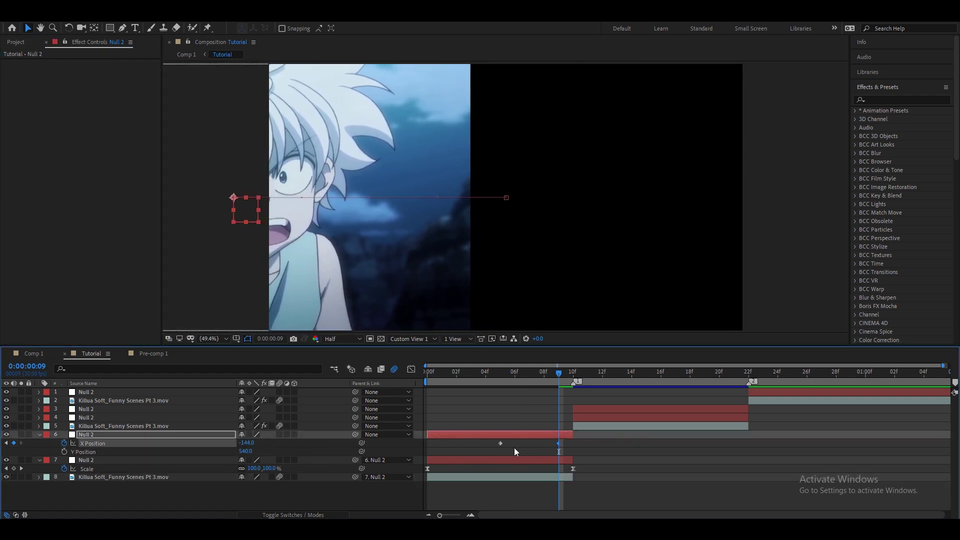
left_click(500, 444)
left_click_drag(493, 443, 490, 443)
left_click(532, 444)
left_click_drag(257, 445, 179, 446)
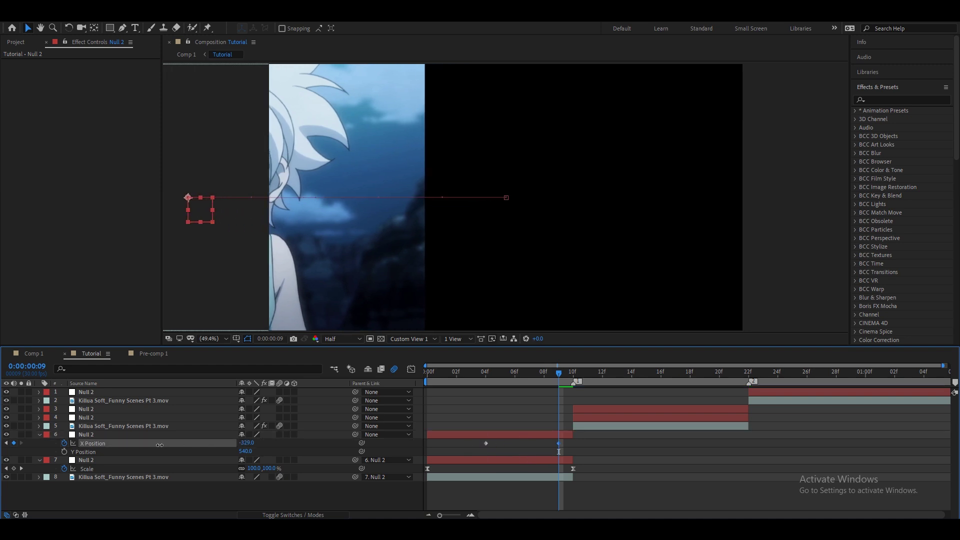
key("Return")
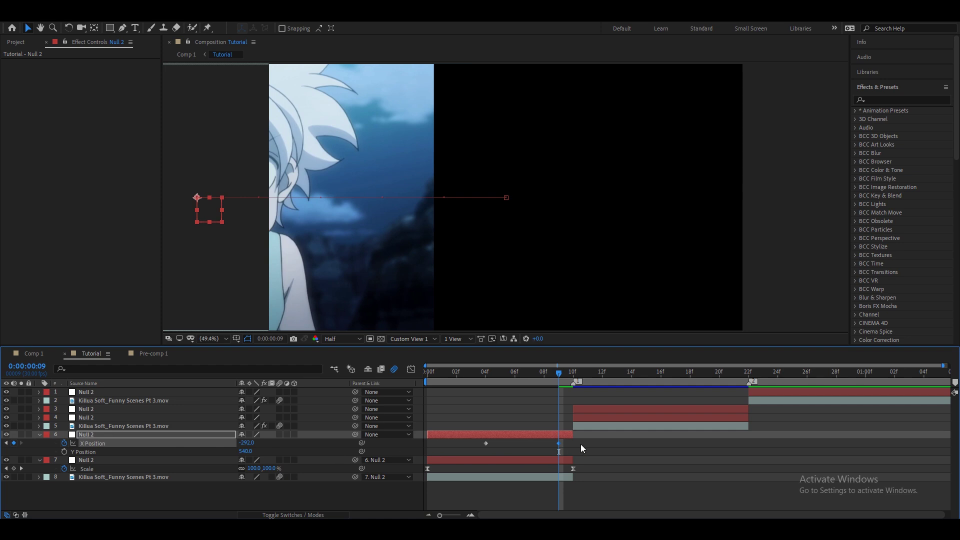
left_click_drag(560, 443, 572, 444)
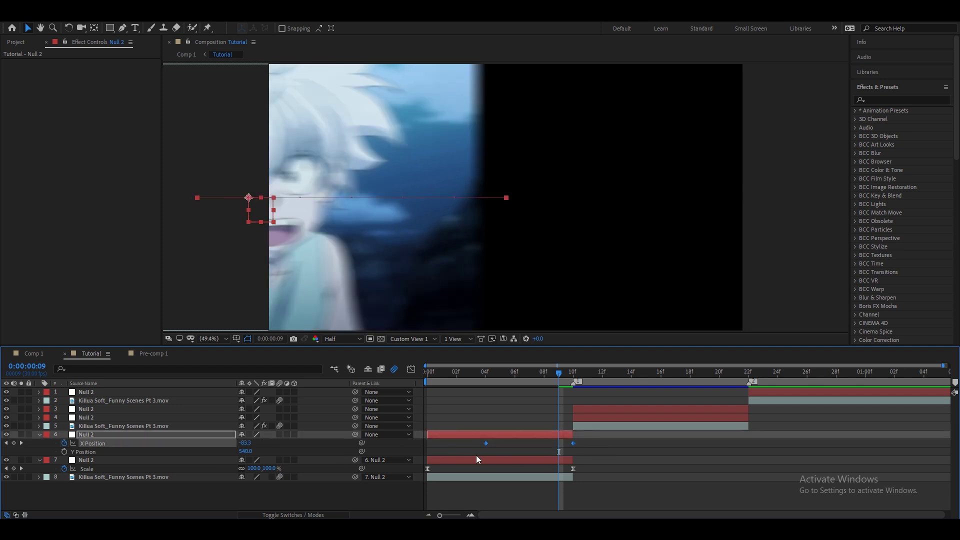
key("F9")
left_click(457, 453)
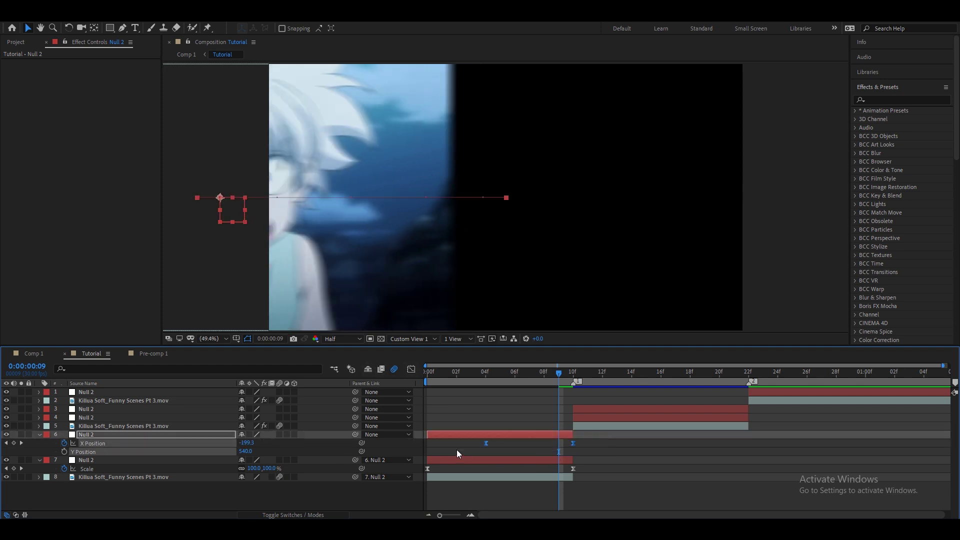
Steepen the X Position graph so the slide starts slowly and snaps into 10f.
left_click(412, 369)
left_click(663, 504)
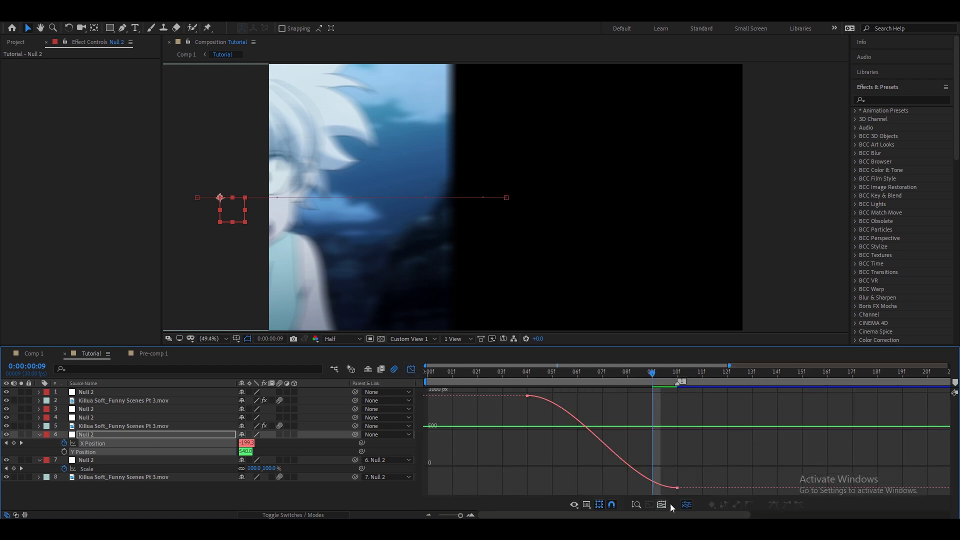
left_click(95, 444)
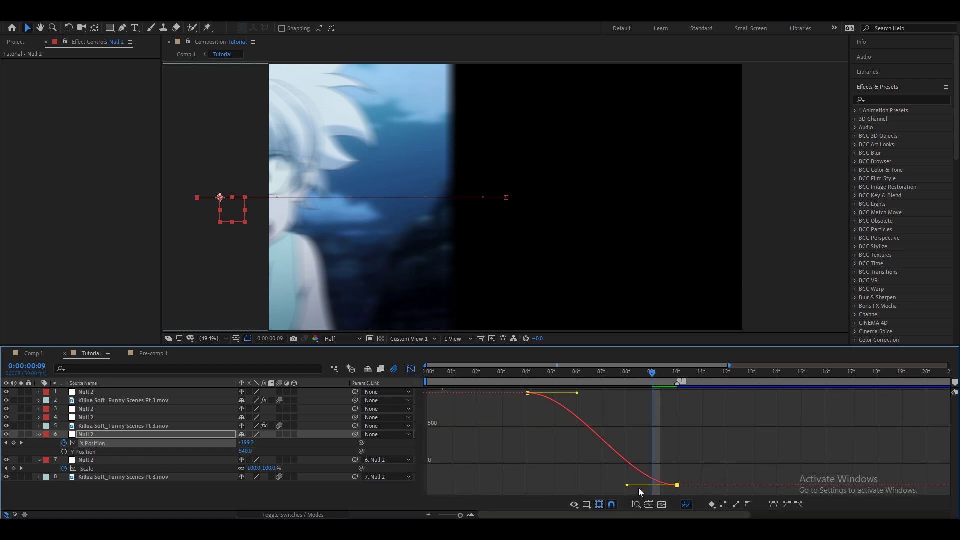
left_click_drag(627, 485, 670, 401)
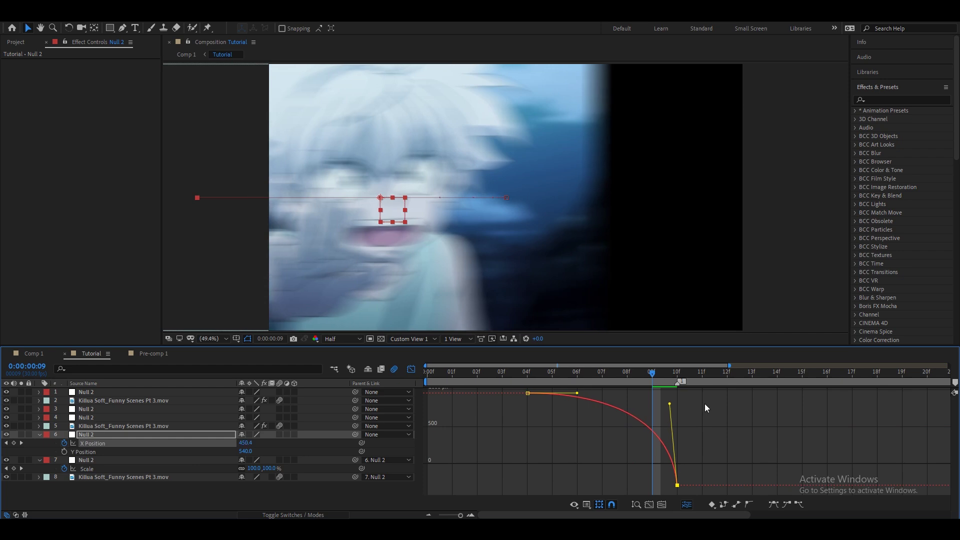
mouse_move(578, 393)
left_mouse_down()
mouse_move(674, 400)
mouse_move(645, 395)
left_mouse_up()
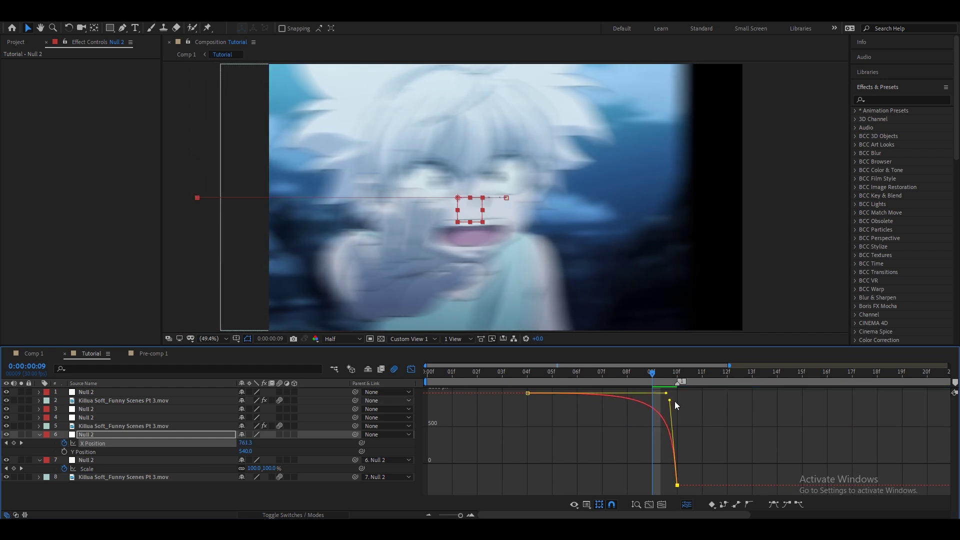
left_click(412, 371)
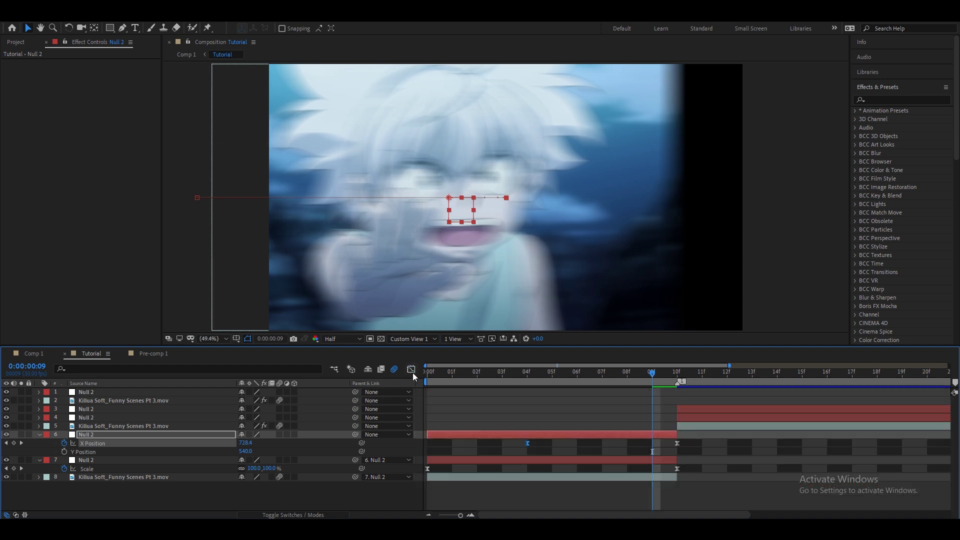
Scrub around frames 09f–10f to check the eased sideways slide.
left_click_drag(457, 374, 652, 390)
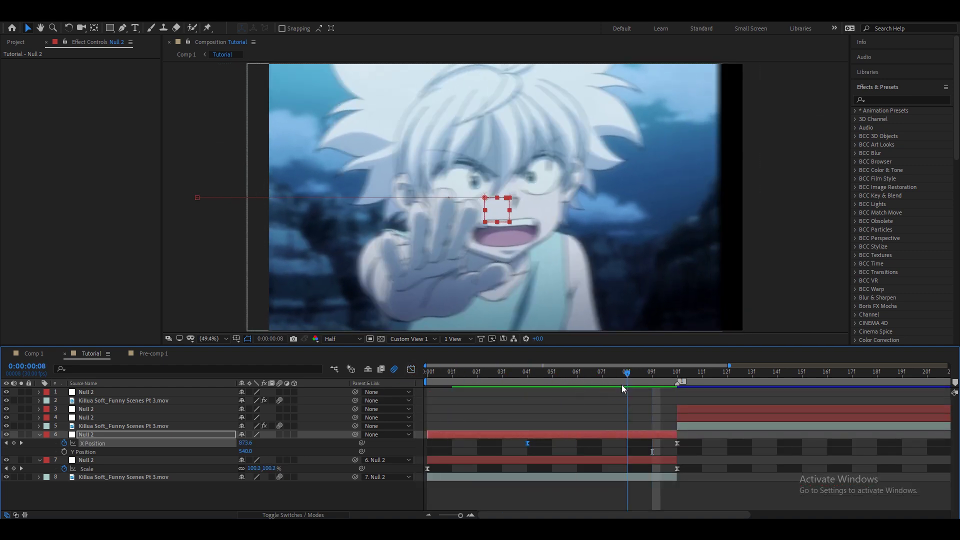
left_click(640, 477)
left_click(896, 102)
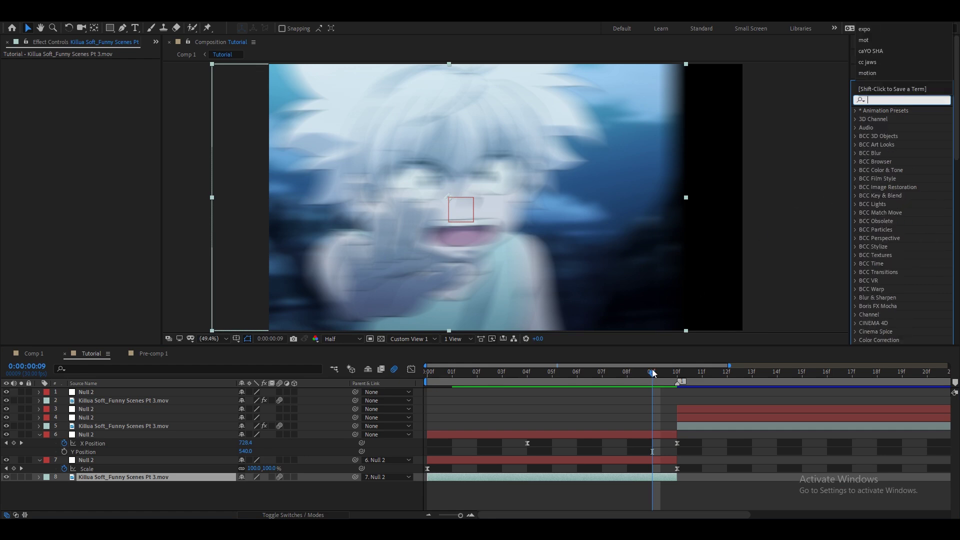
left_click_drag(654, 373, 602, 379)
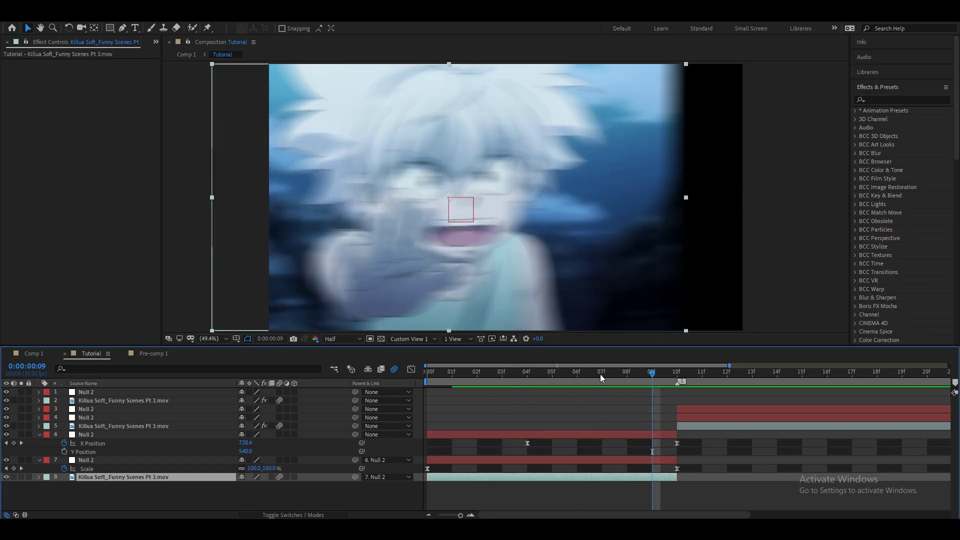
key("Page_Down")
left_click(244, 443)
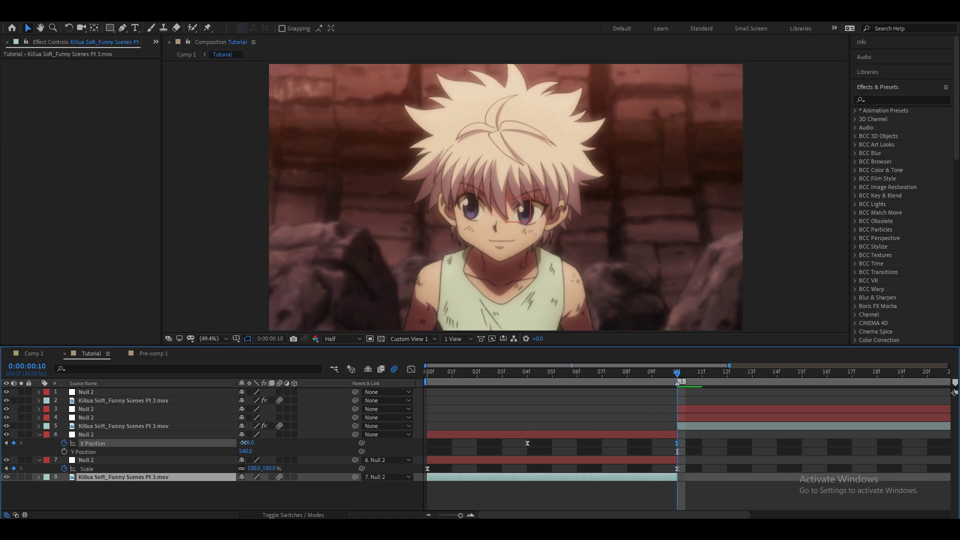
left_click_drag(678, 453, 652, 455)
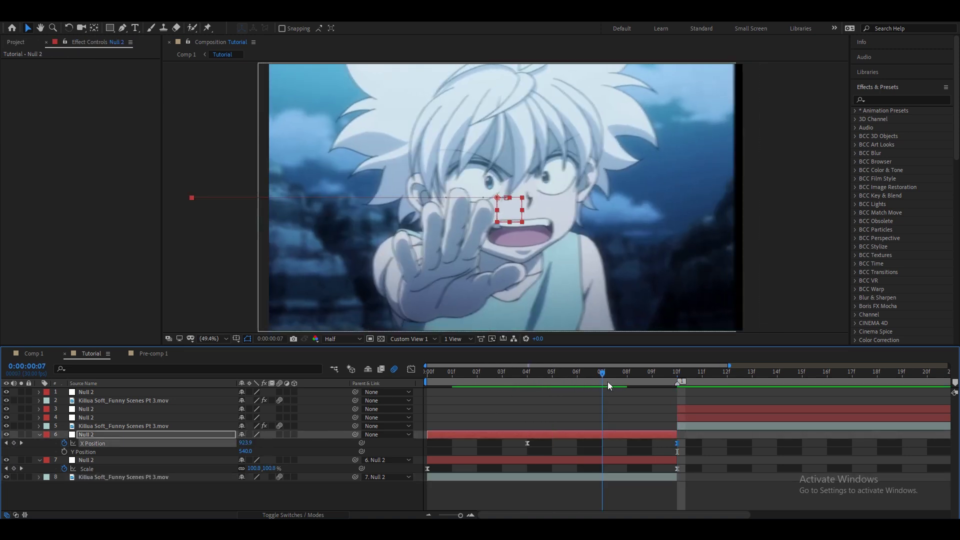
left_click(646, 493)
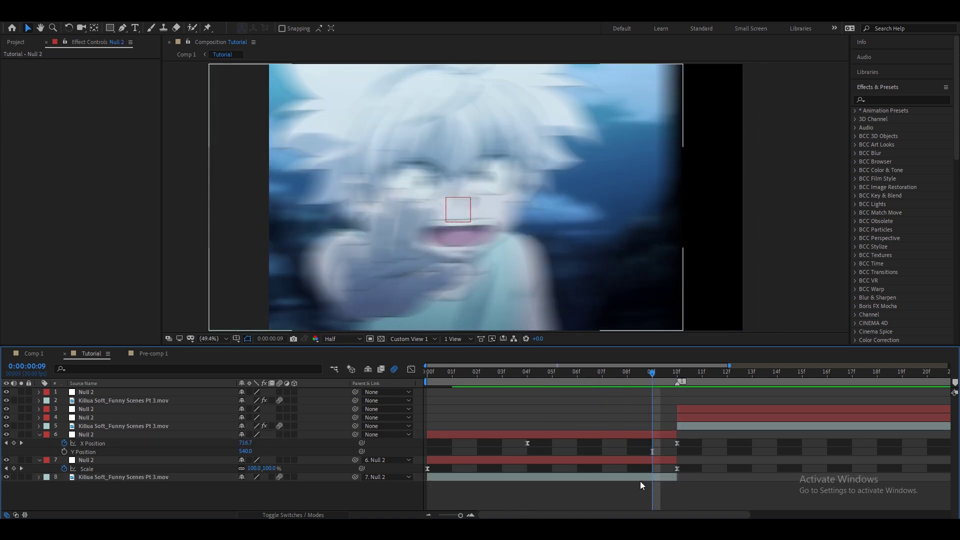
Apply Motion Tile to the bottom Killua clip with output width and height 333 and Mirror Edges on.
key("u")
left_click(620, 452)
left_click_drag(555, 373, 627, 373)
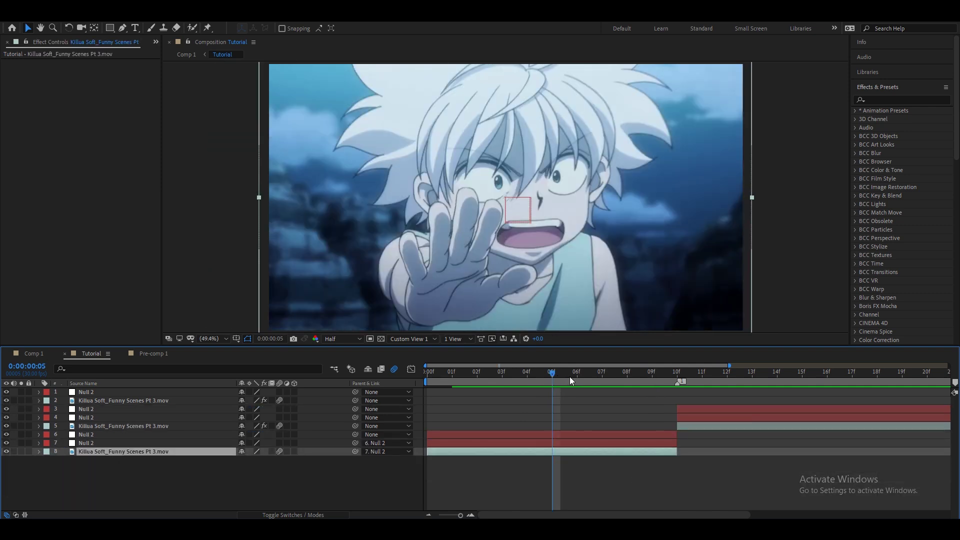
left_click(881, 101)
type("motion")
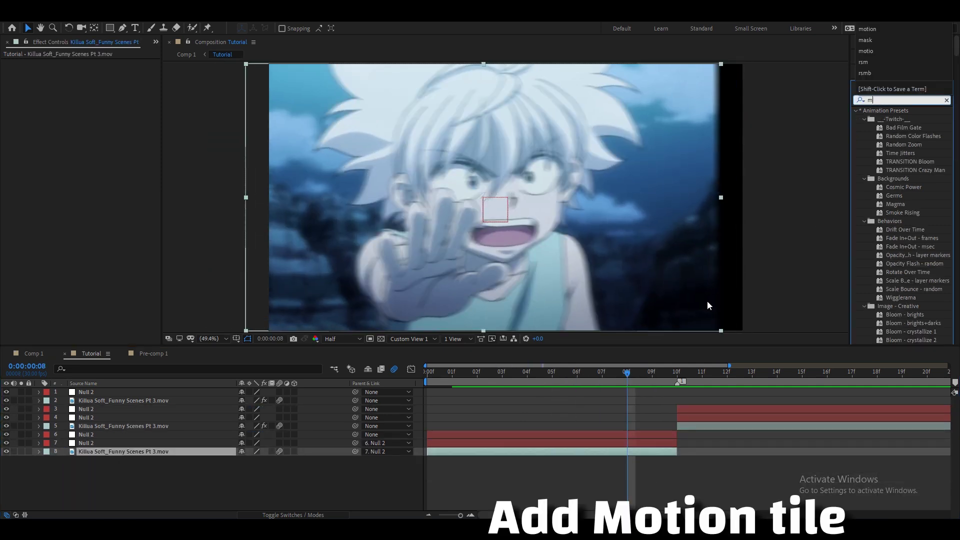
double_click(905, 247)
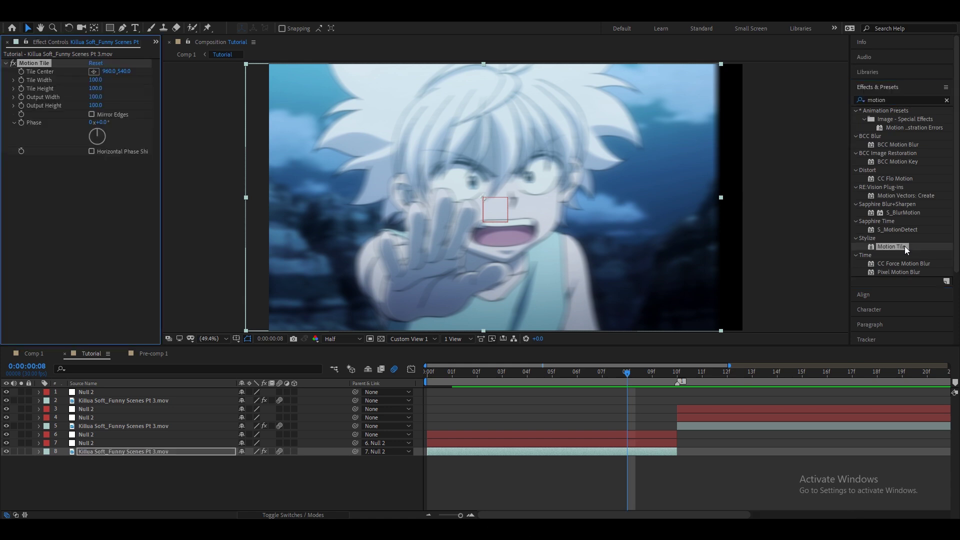
key("Return")
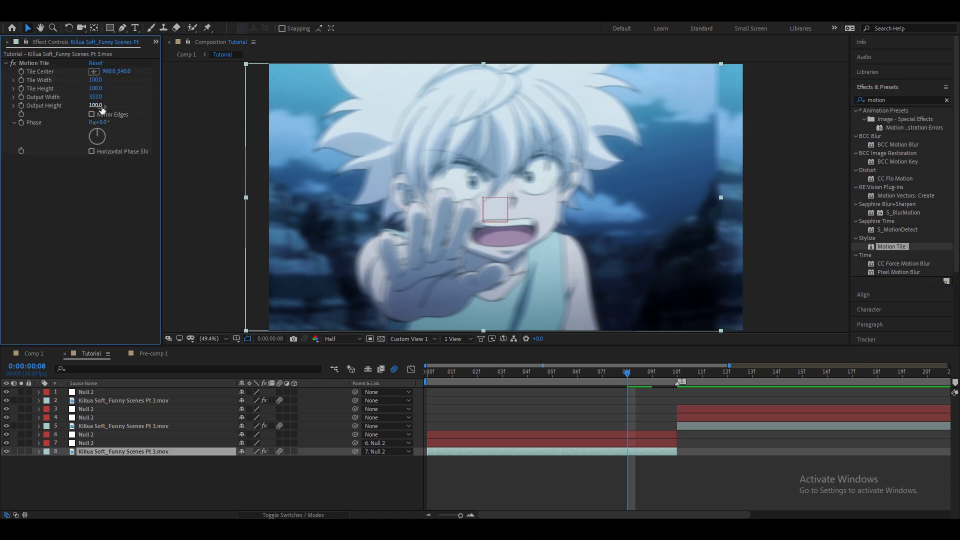
type("333")
left_click(91, 114)
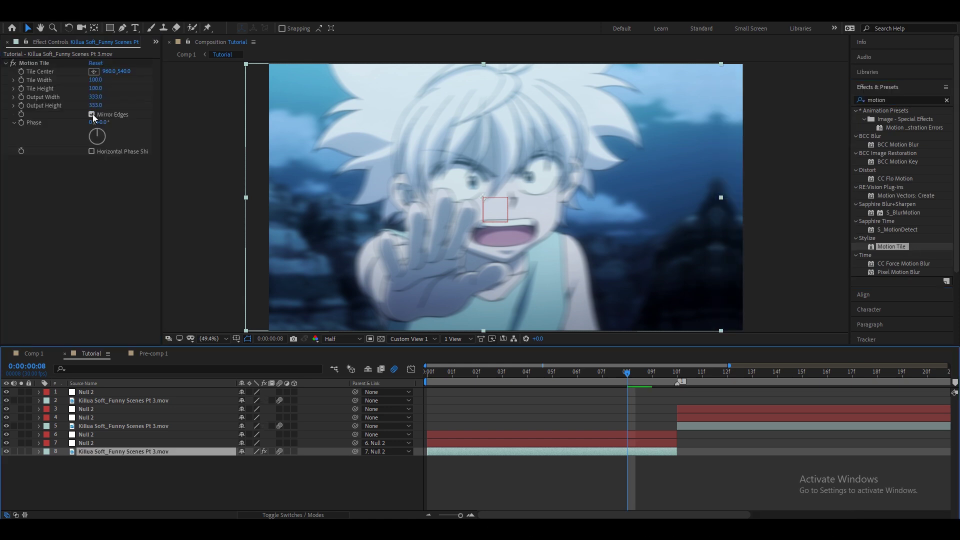
Play back the transition and zoom the timeline out to see the whole sequence.
left_click(518, 468)
key("space")
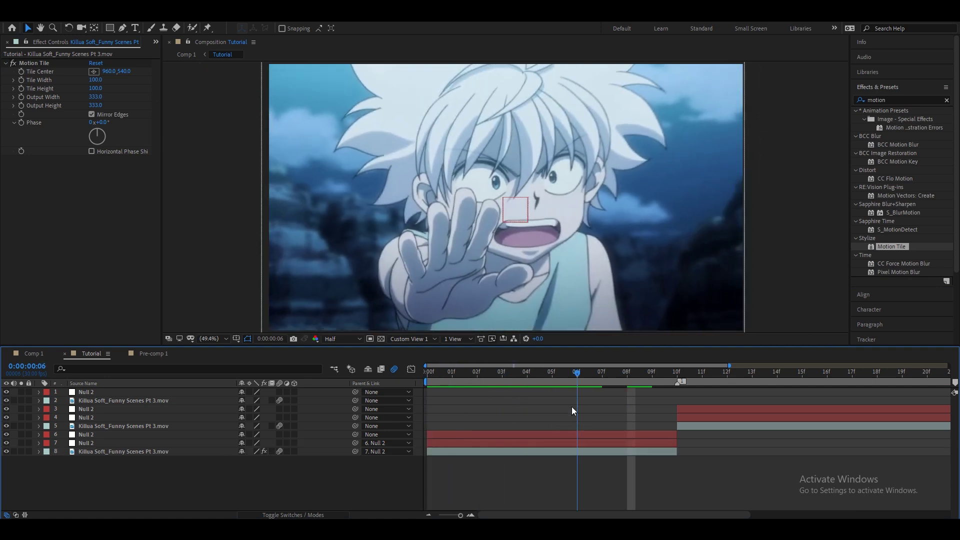
left_click_drag(460, 515, 433, 516)
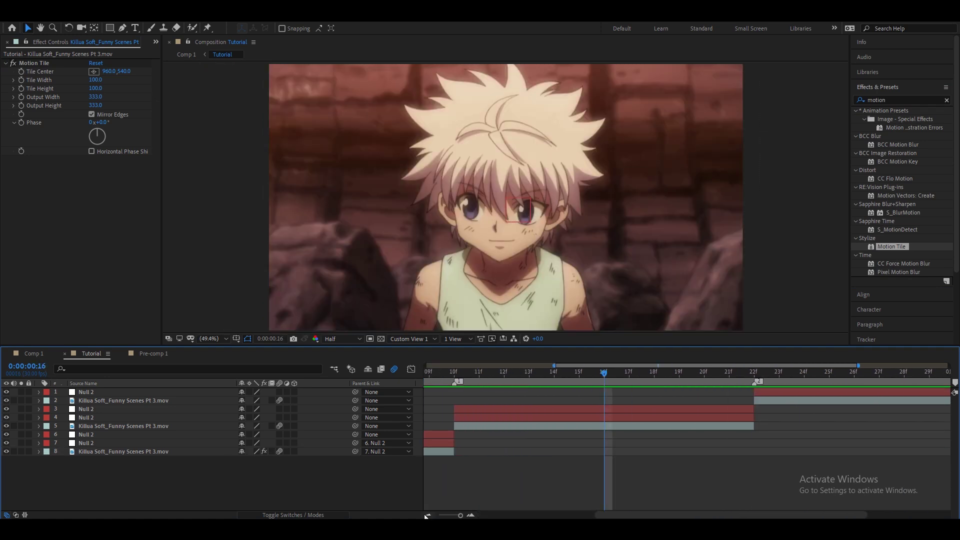
left_click(613, 419)
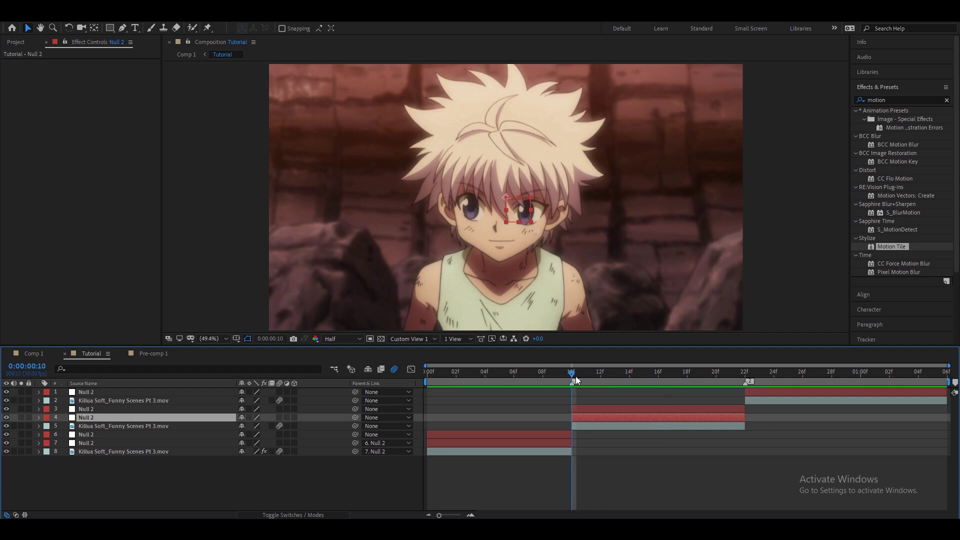
Parent the second Killua clip to null 4, null 4 to null 3, and separate null 4's Position dimensions.
left_click(581, 426)
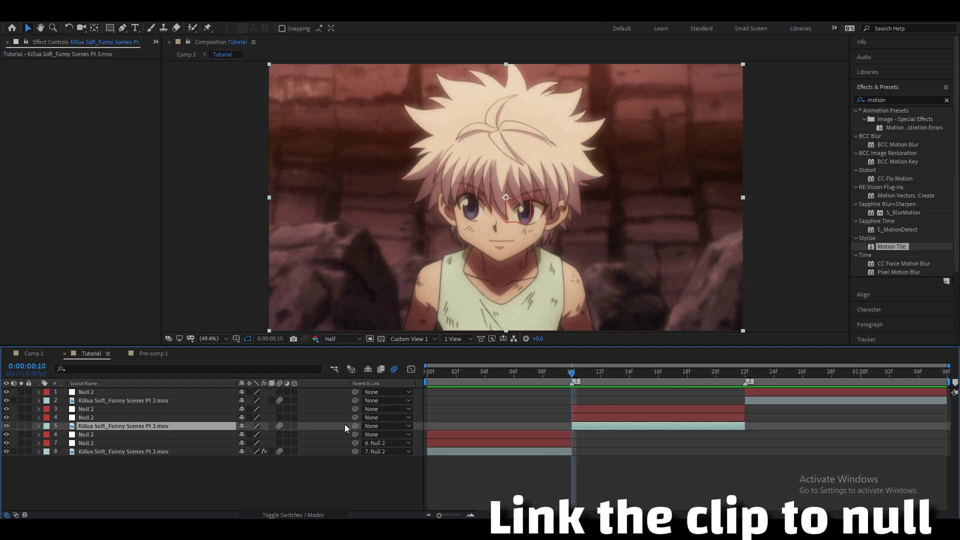
left_click_drag(354, 426, 125, 418)
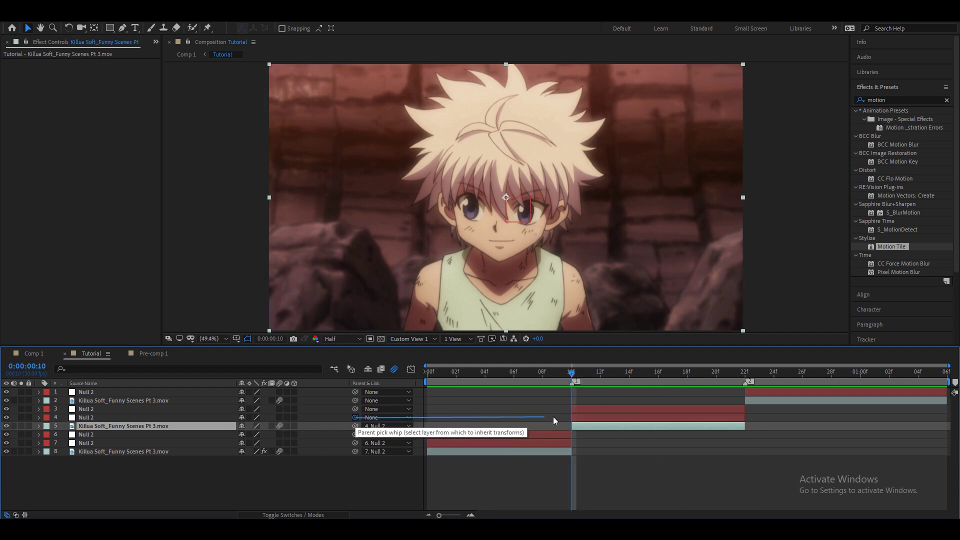
left_click_drag(355, 418, 125, 409)
left_click(582, 419)
key("p")
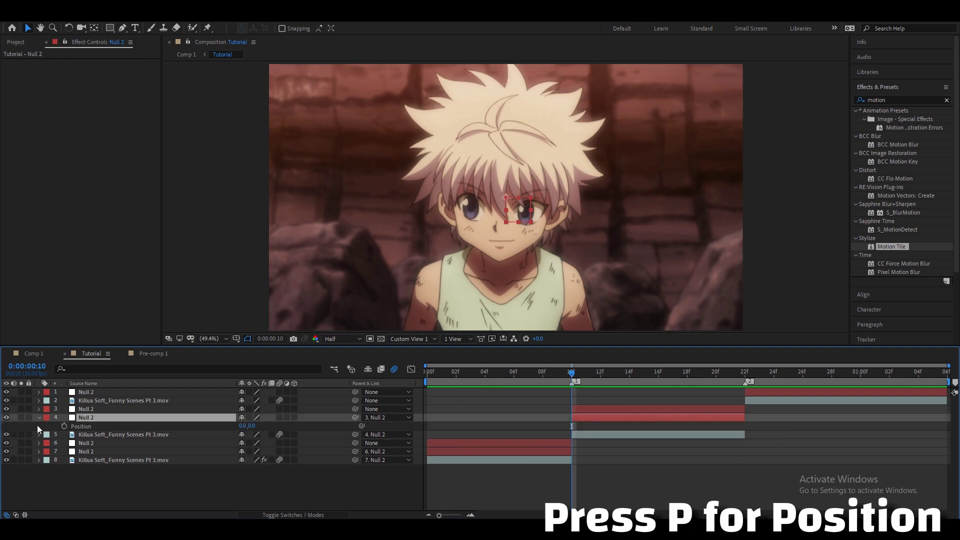
right_click(83, 426)
left_click(128, 324)
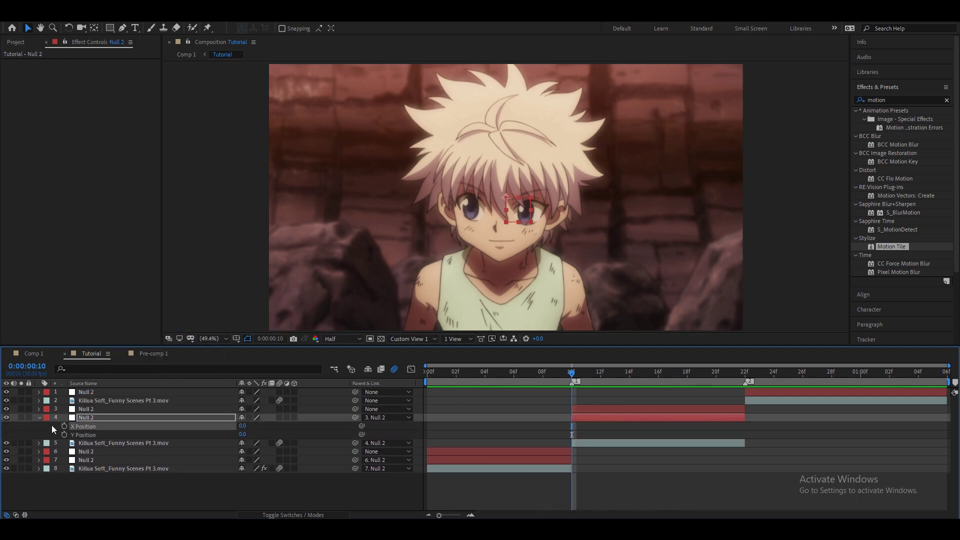
key("u")
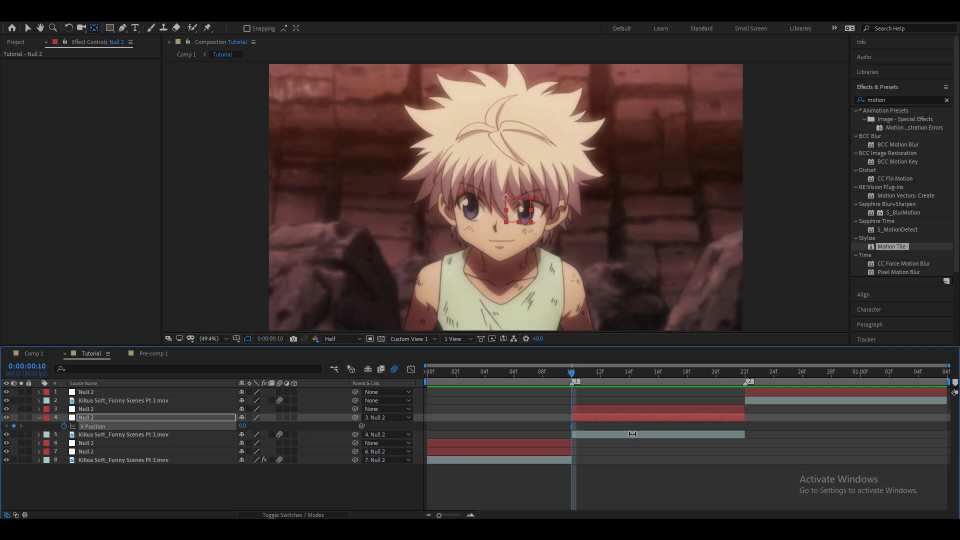
Keyframe null 4's X Position from 1161 at 10f to -449 near 21f with Easy Ease.
mouse_move(703, 394)
left_mouse_down()
mouse_move(553, 406)
mouse_move(568, 407)
left_mouse_up()
left_click_drag(248, 427, 647, 426)
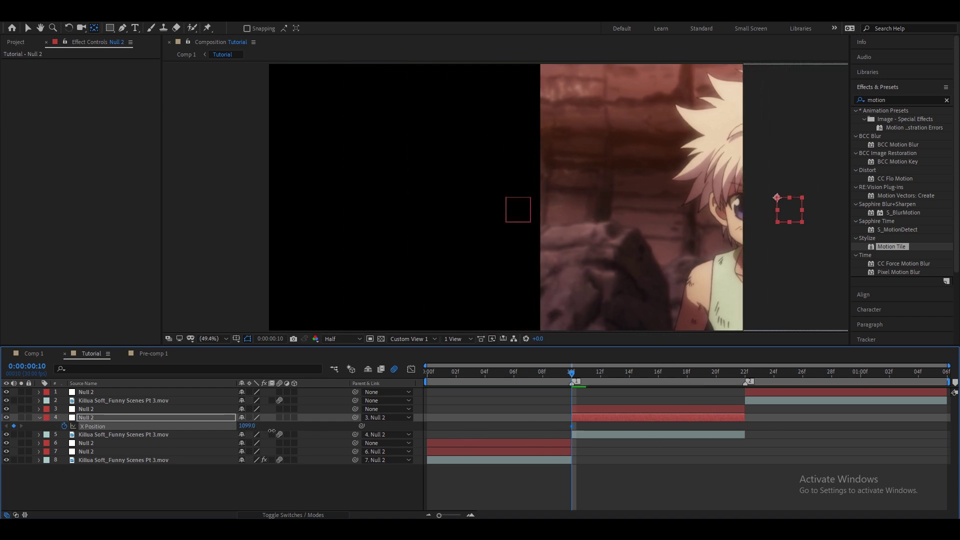
key("Page_Up")
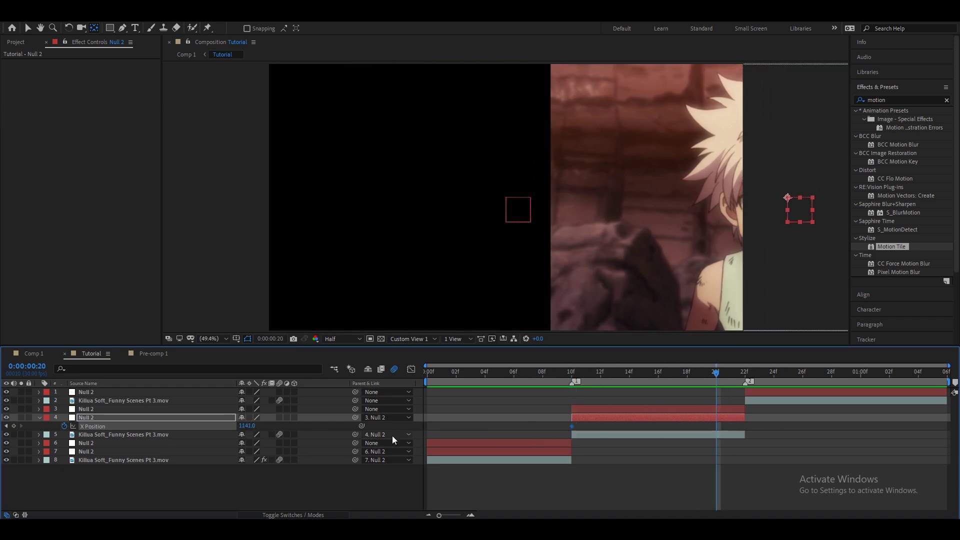
left_click_drag(255, 432, 199, 430)
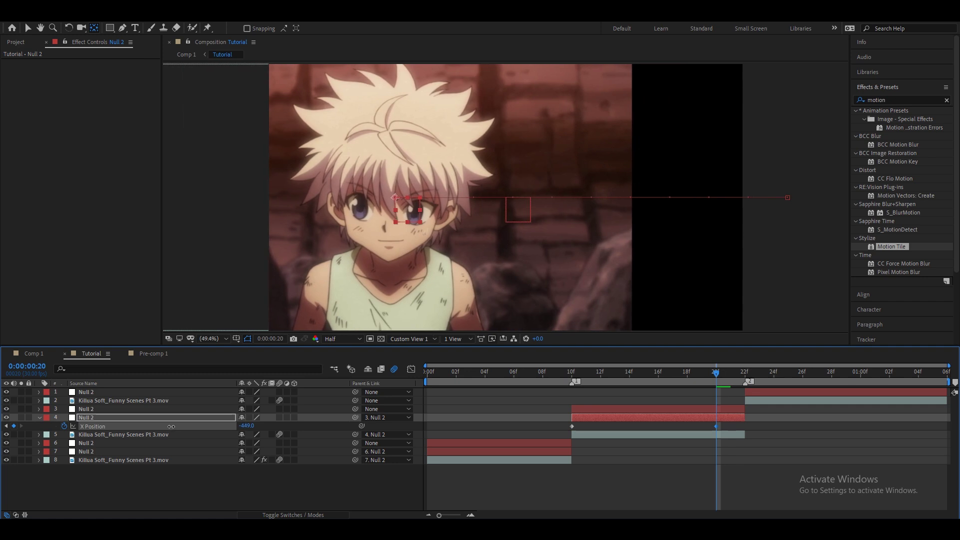
mouse_move(572, 378)
left_mouse_down()
mouse_move(705, 390)
mouse_move(573, 392)
left_mouse_up()
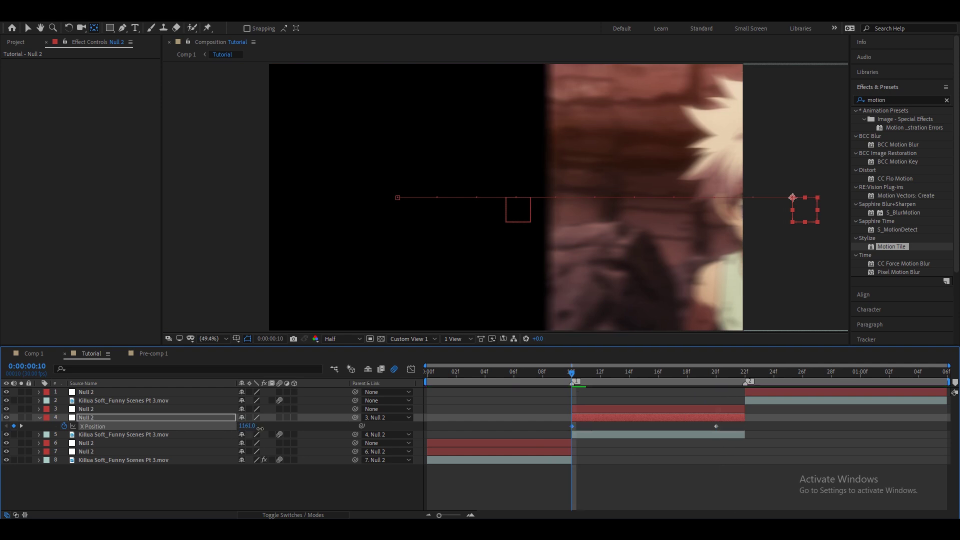
left_click_drag(716, 426, 724, 430)
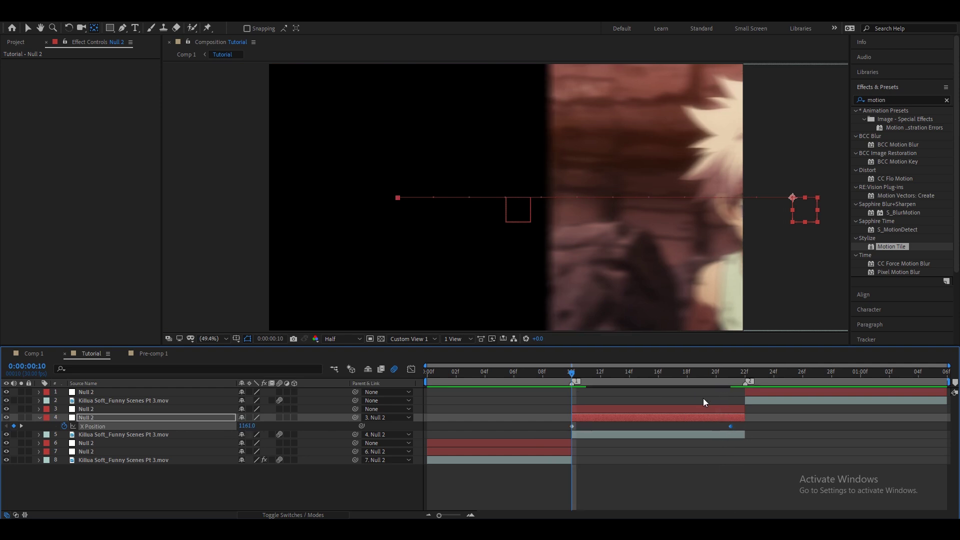
left_click(221, 428)
key("F9")
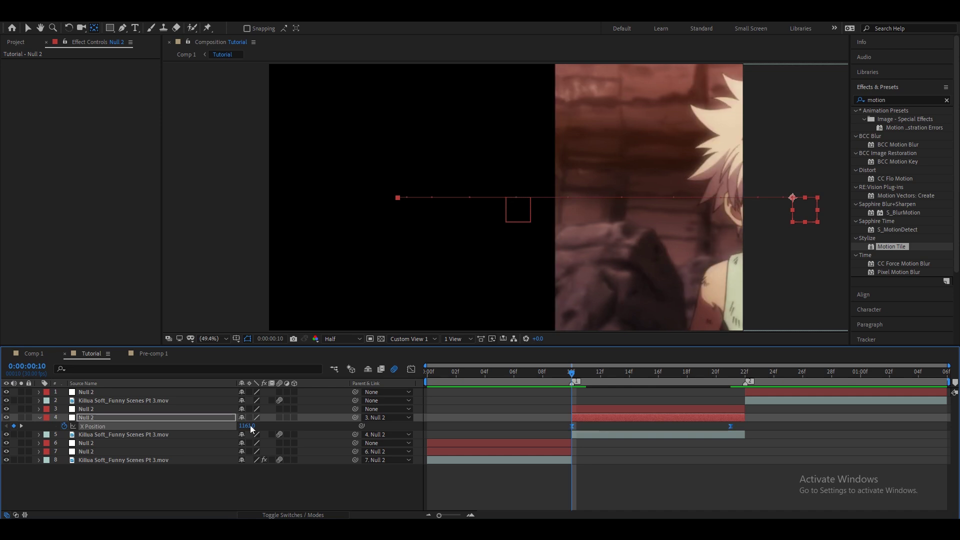
Reshape the X Position graph for a sharp start after 10f and a long ease-in.
left_click_drag(597, 373, 703, 383)
left_click(411, 369)
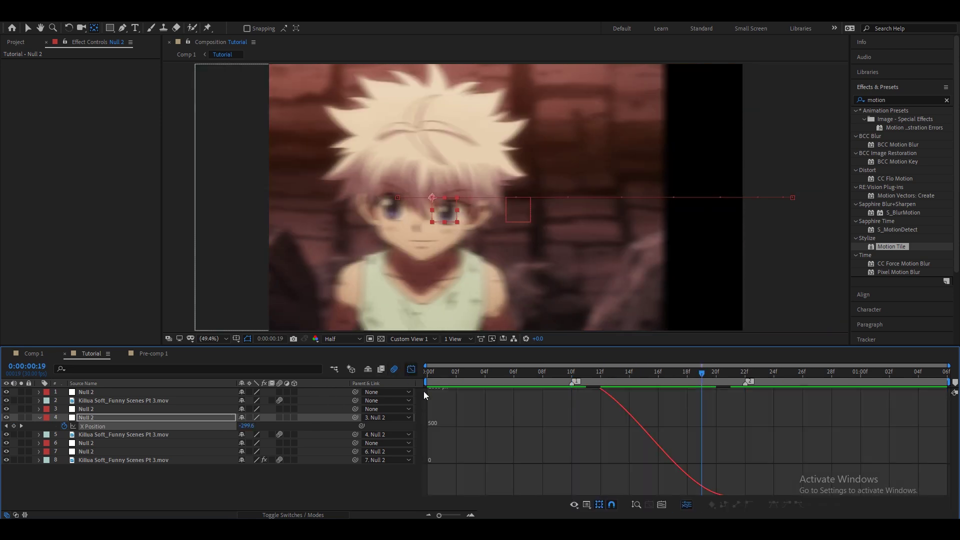
left_click(648, 506)
left_click(439, 515)
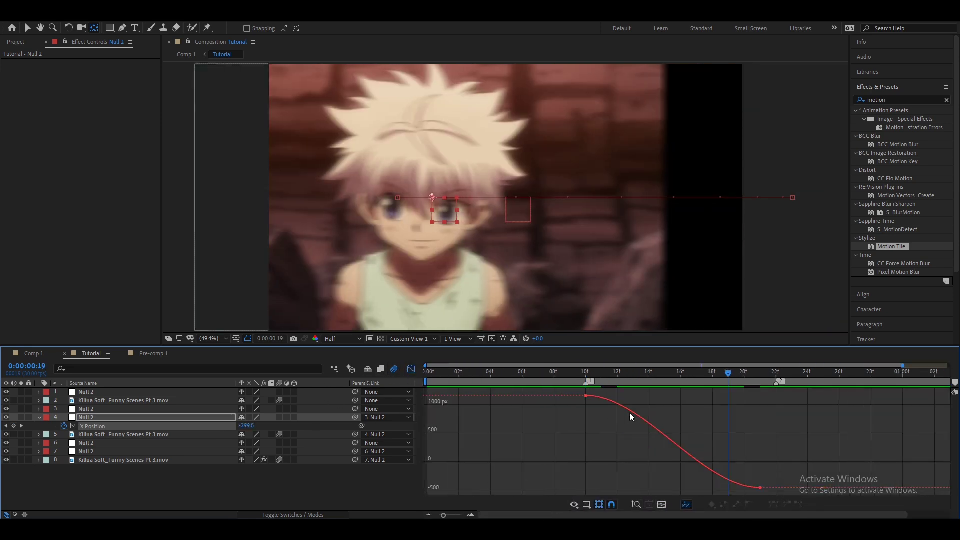
left_click(586, 408)
left_click_drag(635, 408, 591, 457)
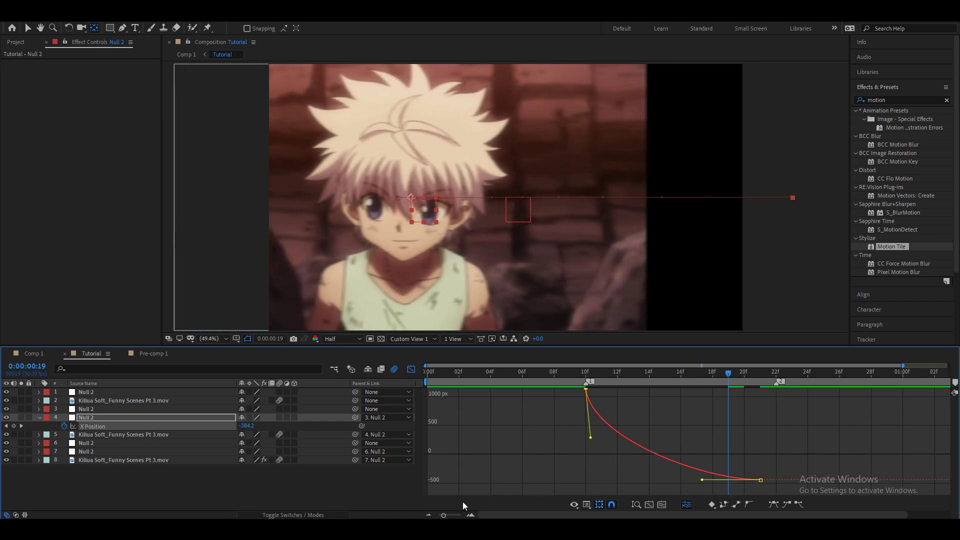
key("minus")
left_click_drag(678, 481, 592, 481)
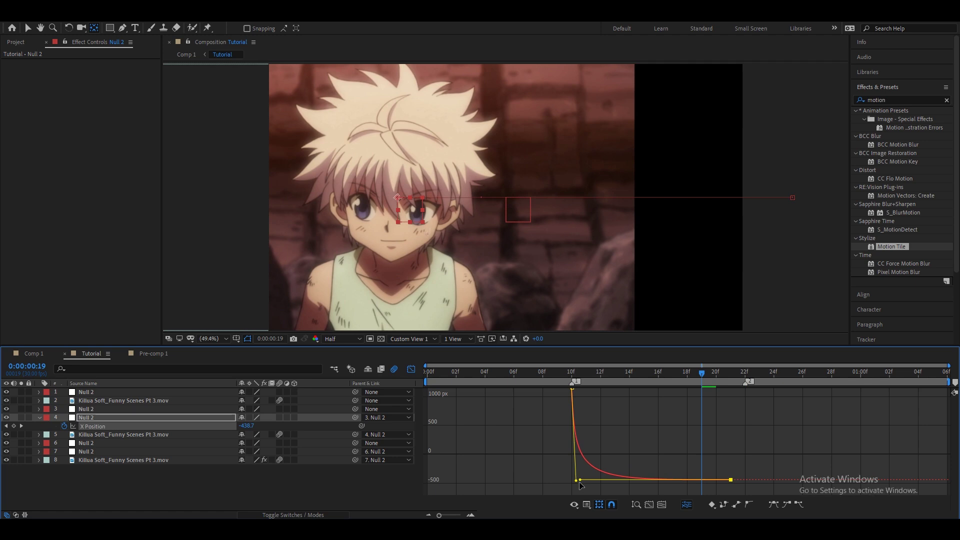
left_click(411, 370)
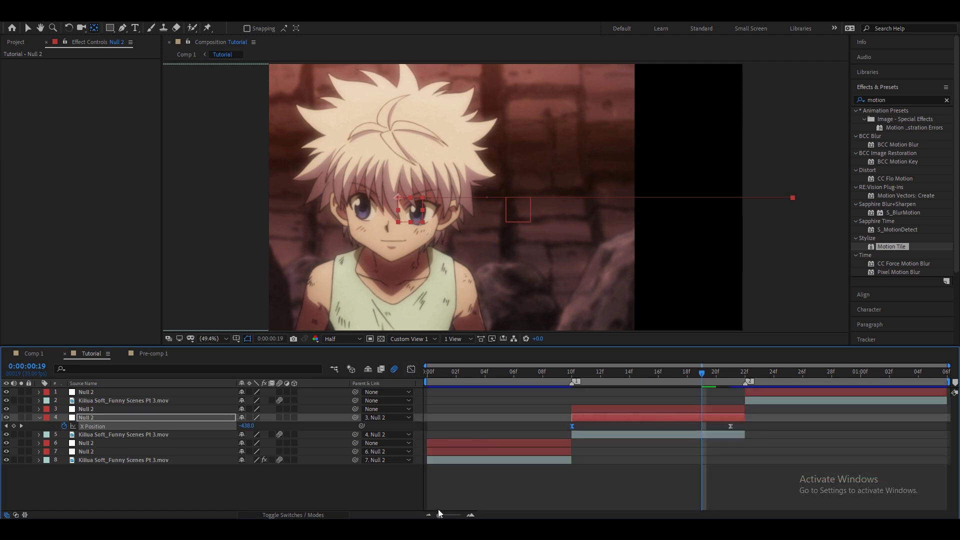
Preview the transition and raise the first keyframe's handle for an even sharper start.
mouse_move(562, 385)
left_mouse_down()
mouse_move(449, 379)
mouse_move(677, 406)
mouse_move(548, 401)
mouse_move(643, 408)
mouse_move(480, 413)
left_mouse_up()
key("space")
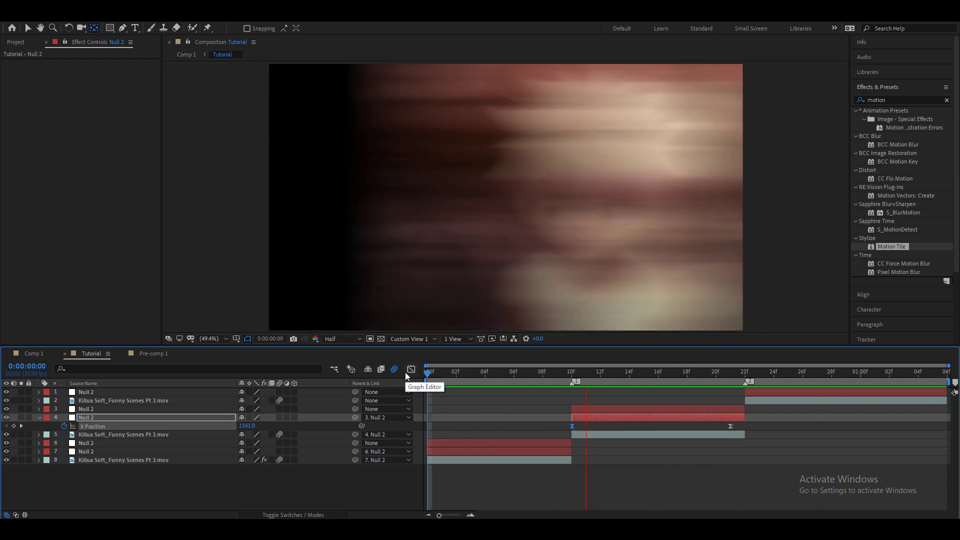
left_click(575, 377)
left_click_drag(580, 380, 615, 379)
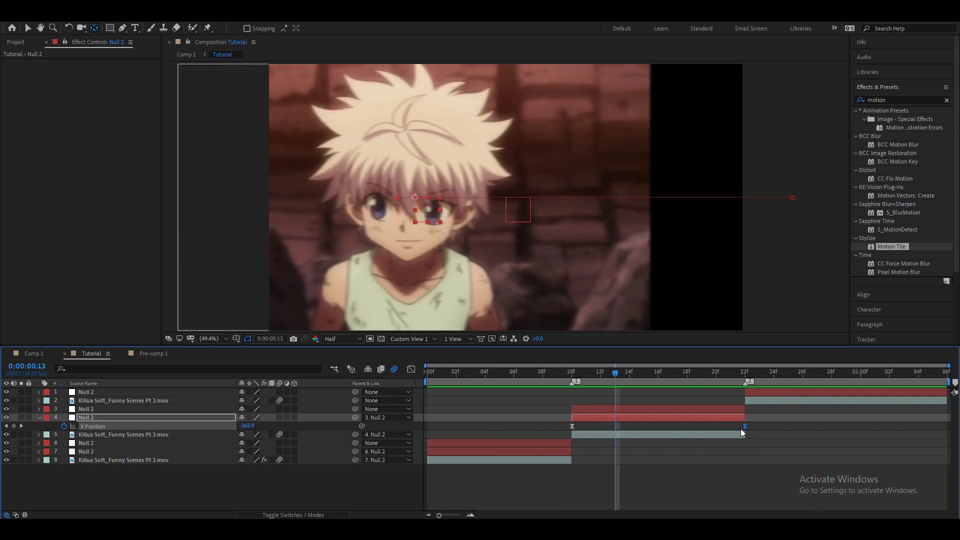
left_click(412, 369)
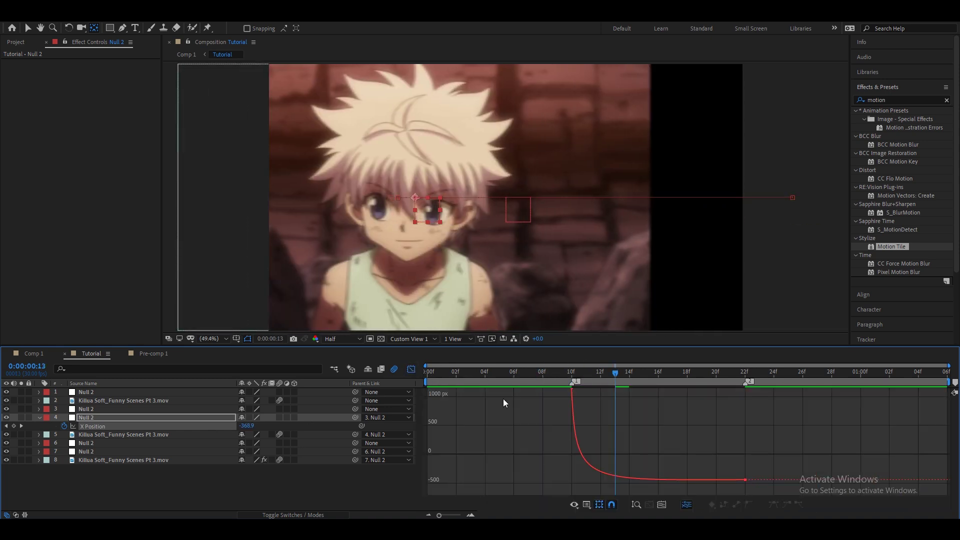
left_click_drag(578, 485, 572, 475)
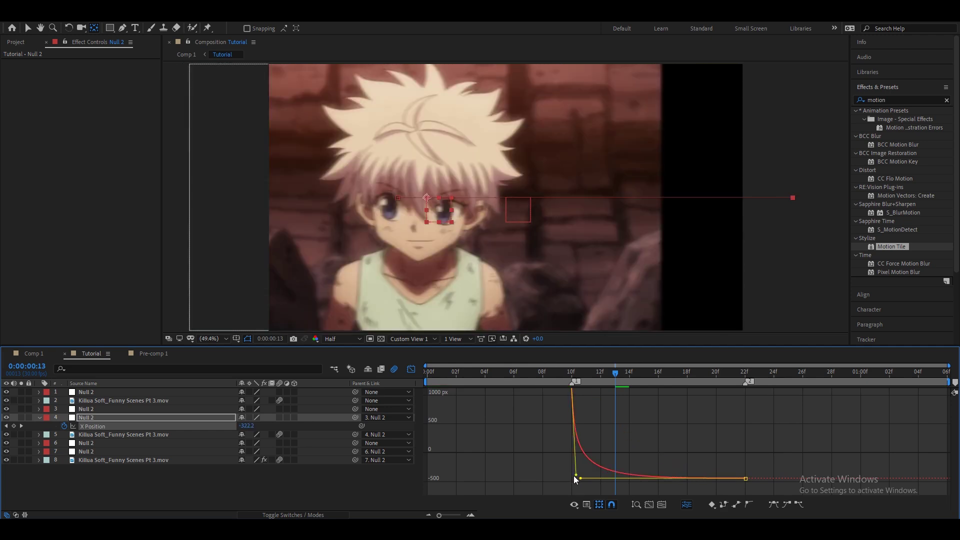
left_click_drag(607, 385, 687, 389)
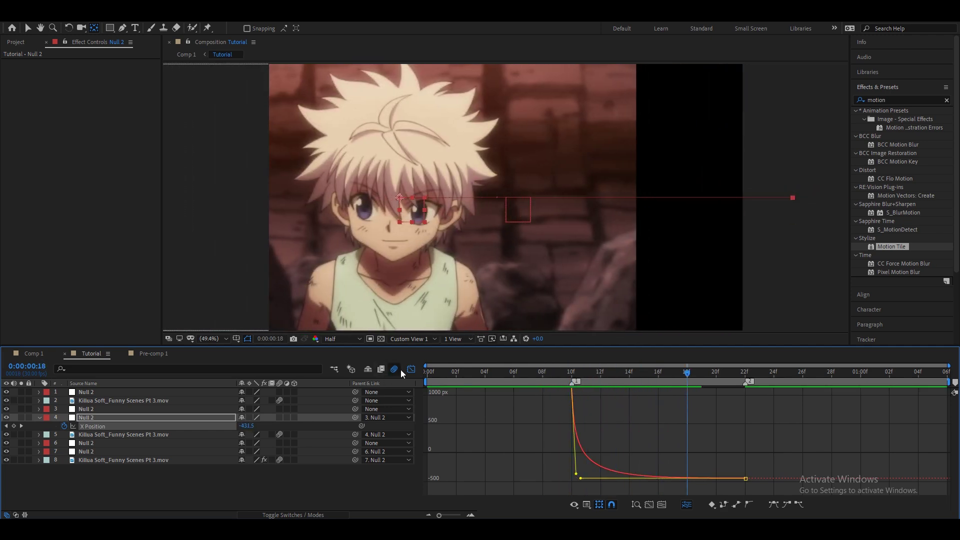
left_click(411, 369)
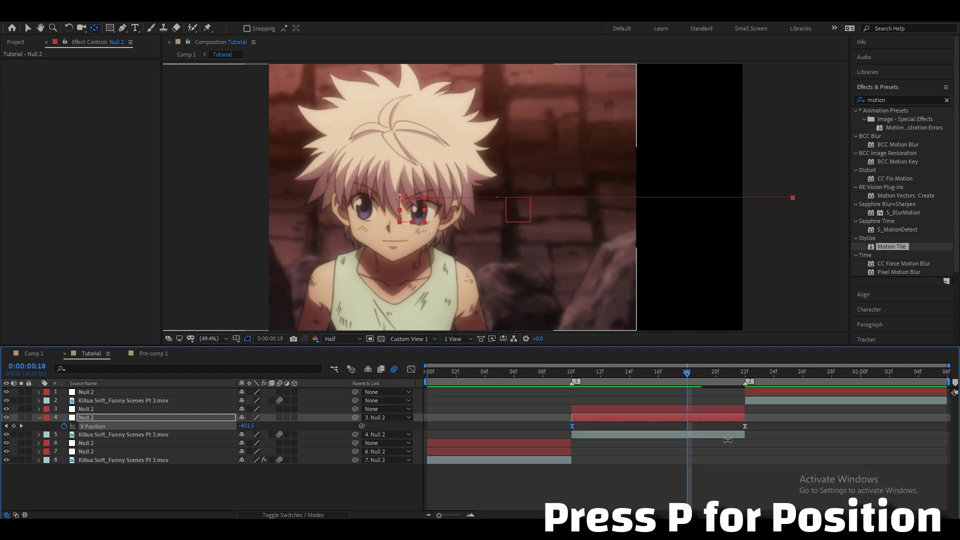
Separate layer 3 Null 2's Position into X and Y dimensions.
left_click(726, 414)
key("p")
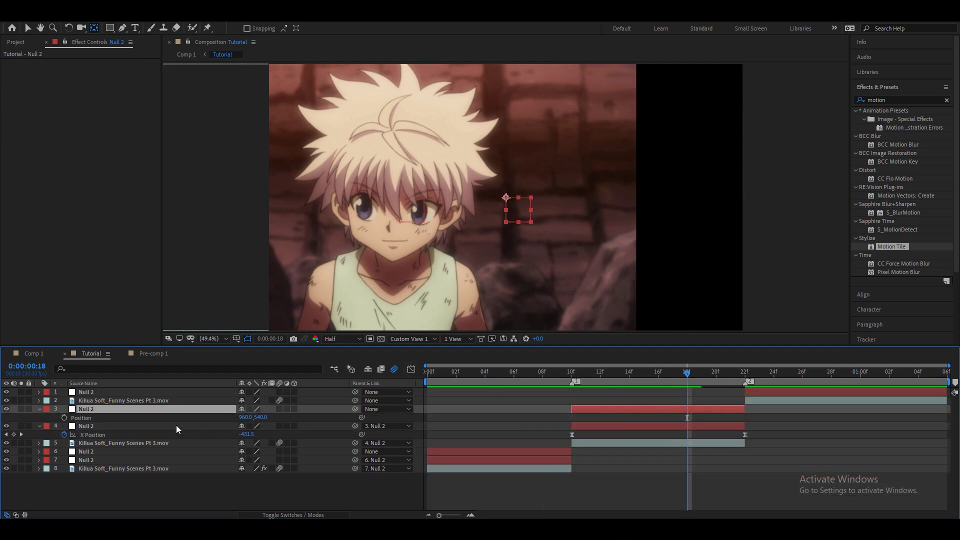
right_click(104, 417)
left_click(149, 314)
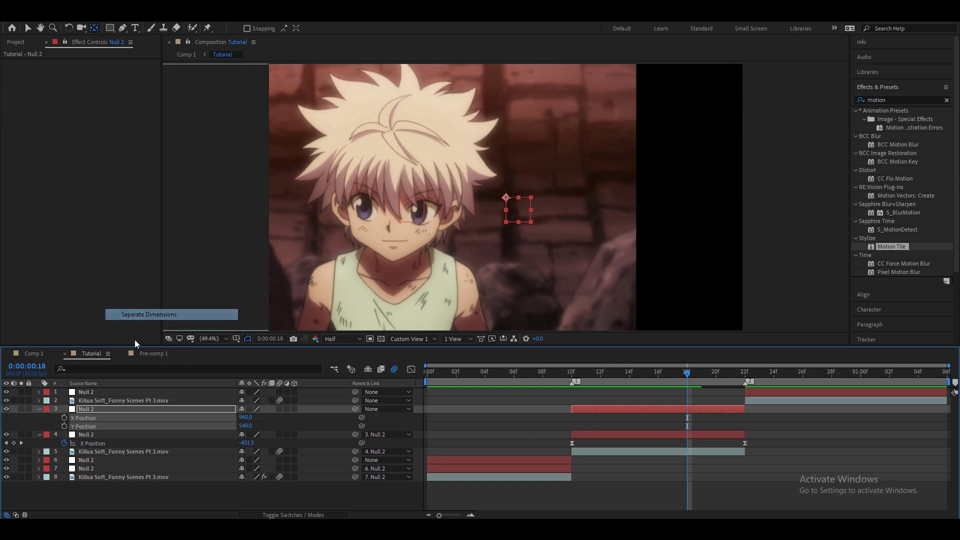
Keyframe Null 2's X Position at 14f and 22f, pushing it far right, and easy-ease both.
left_click(64, 418)
left_click_drag(717, 417, 730, 418)
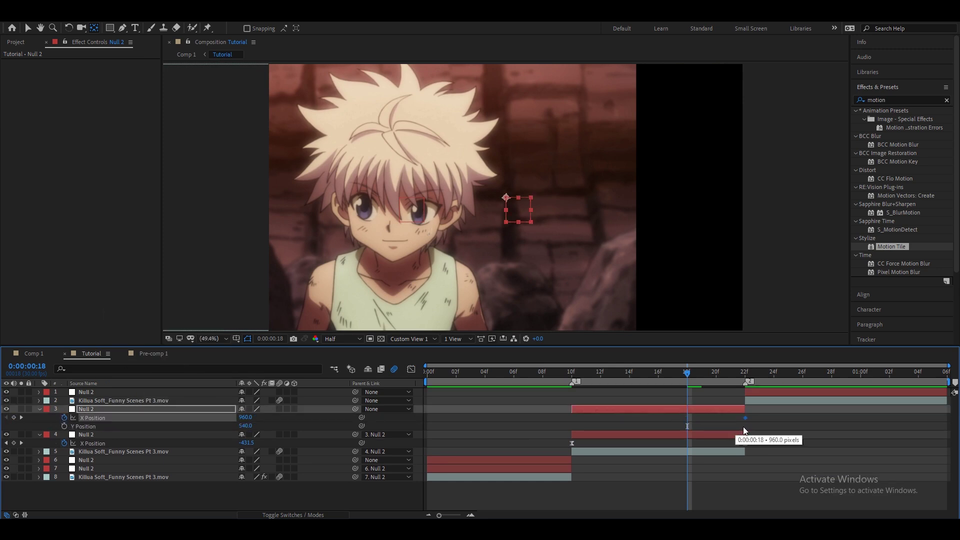
left_click_drag(701, 374, 632, 380)
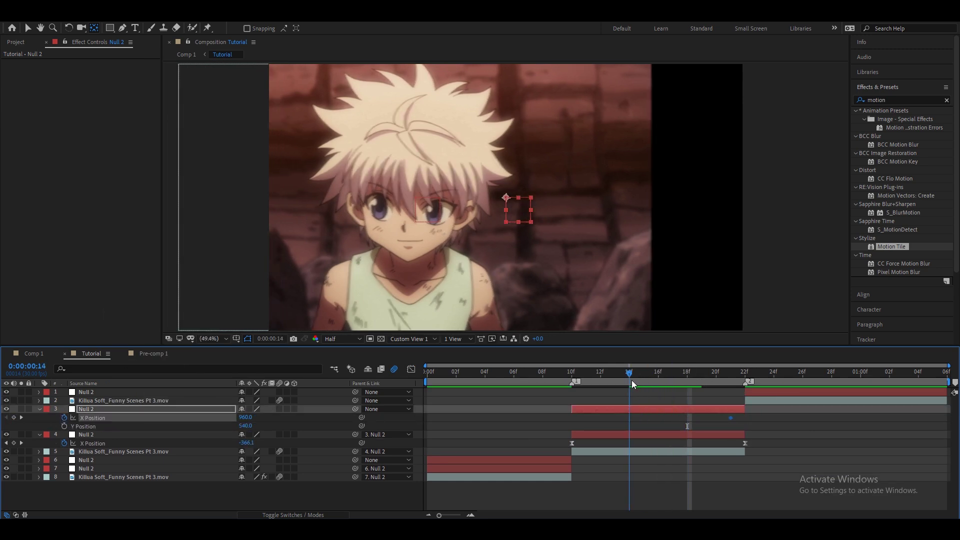
left_click(731, 373)
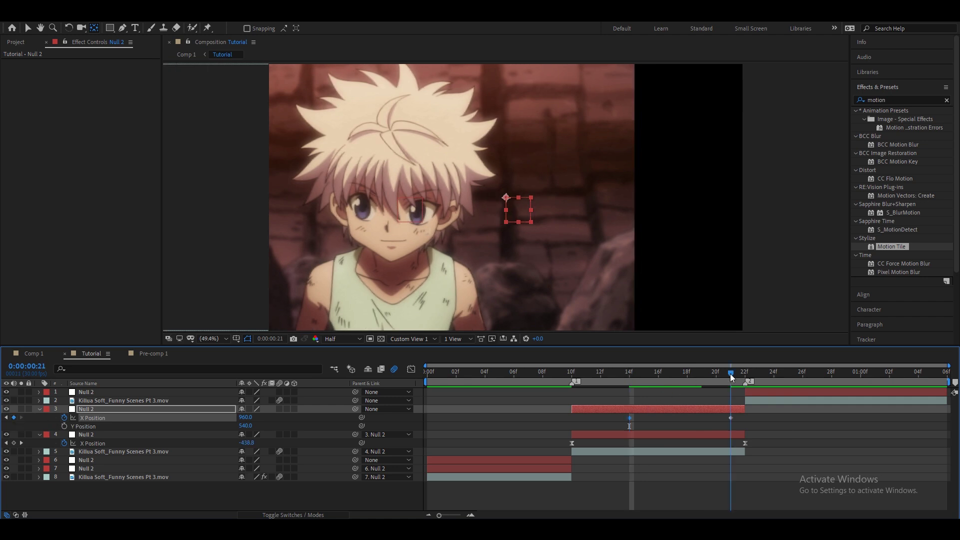
left_click_drag(246, 417, 354, 427)
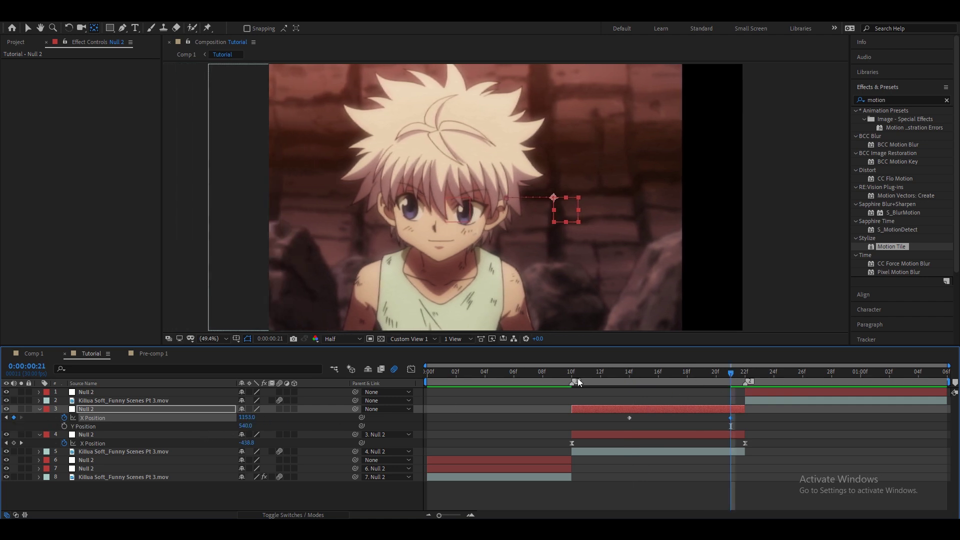
mouse_move(247, 417)
left_mouse_down()
mouse_move(311, 427)
mouse_move(552, 382)
mouse_move(728, 392)
left_mouse_up()
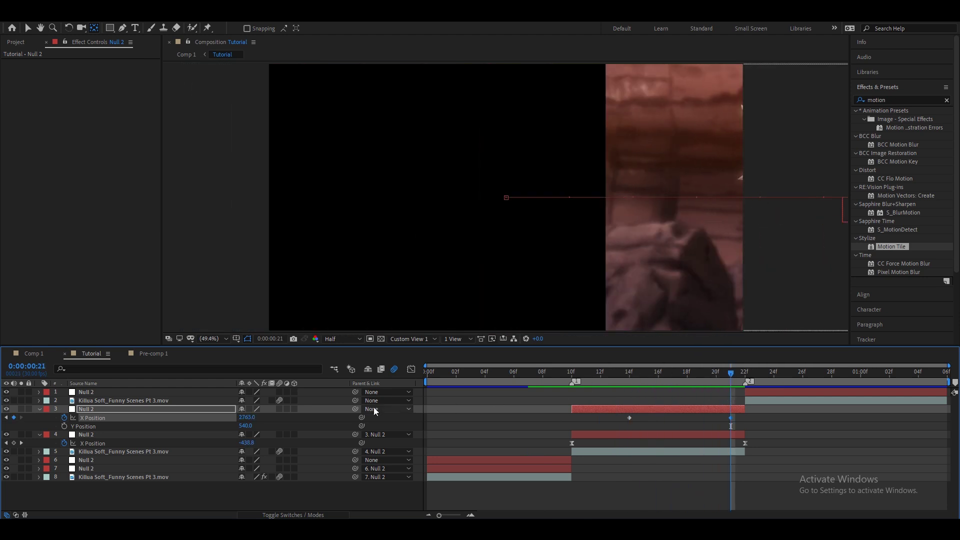
key("Right")
key("Right")
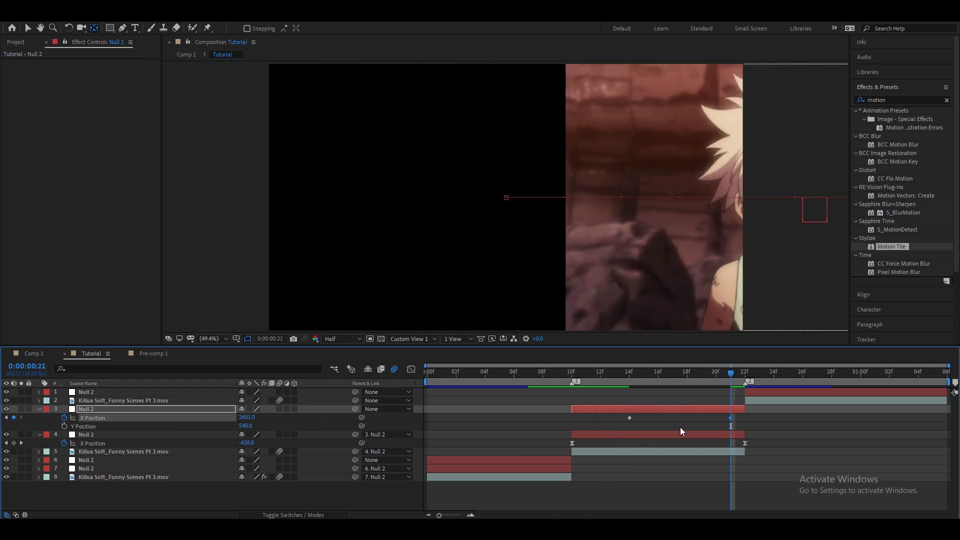
mouse_move(730, 418)
left_mouse_down()
mouse_move(744, 418)
mouse_move(607, 422)
left_mouse_up()
key("F9")
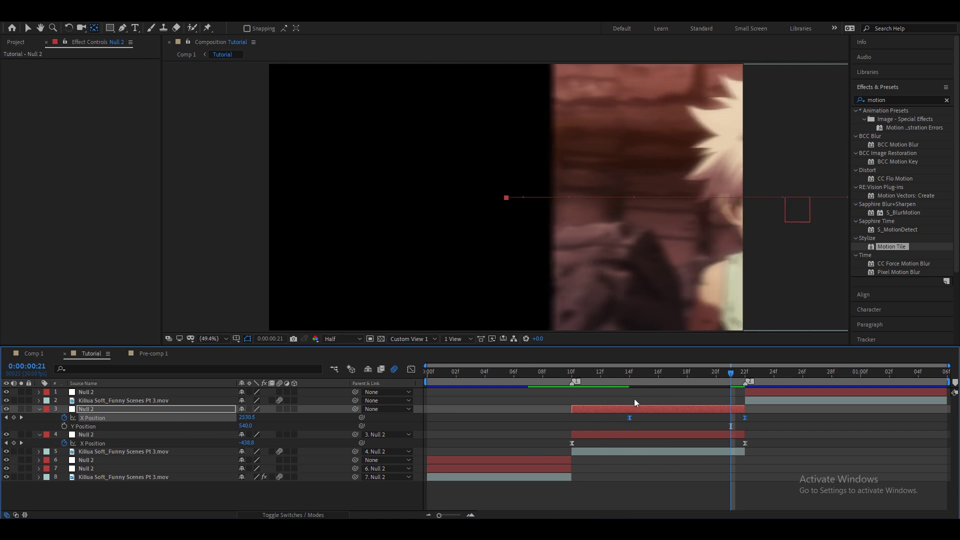
left_click(648, 376)
In the Graph Editor, make layer 3's X Position start slowly and accelerate sharply into 22f.
left_click_drag(648, 377, 714, 387)
left_click(411, 371)
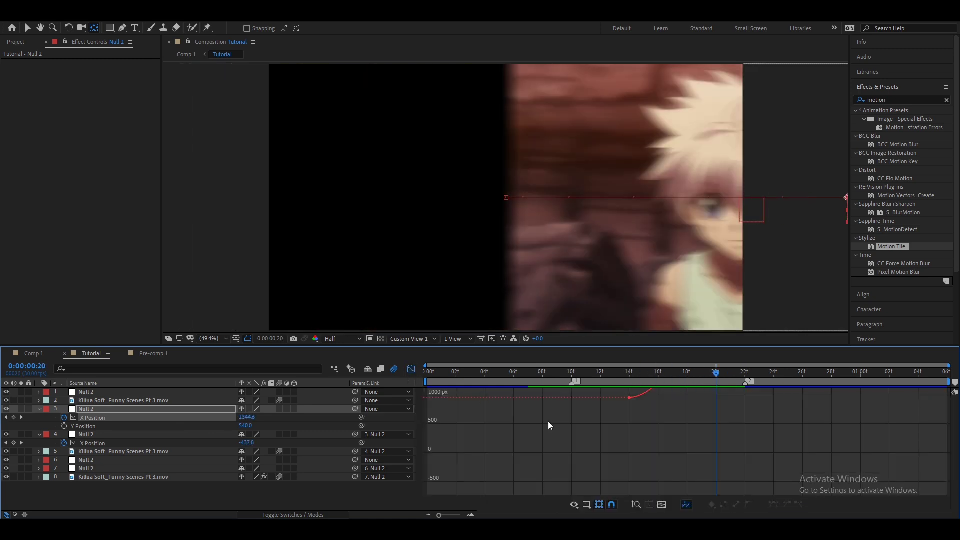
key("ctrl+a")
left_click(662, 505)
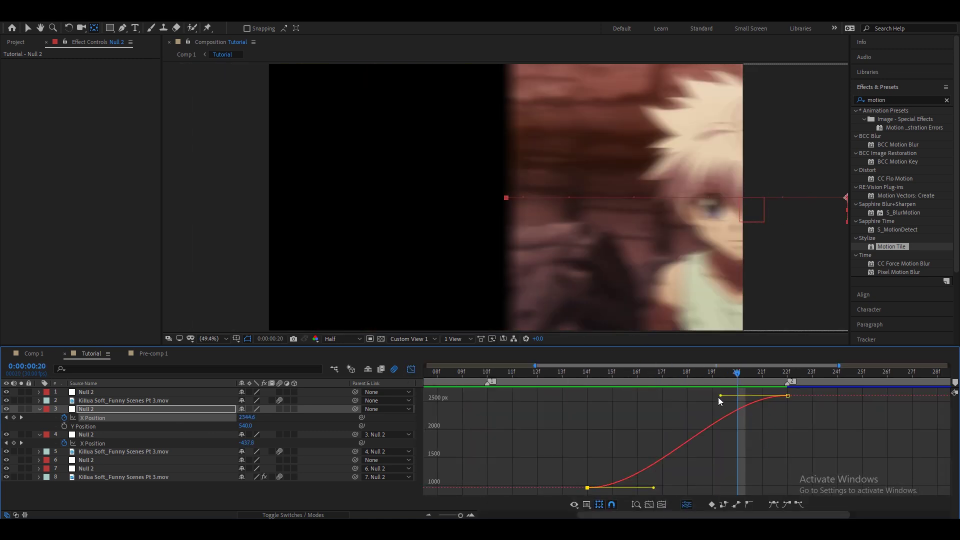
left_click_drag(721, 397, 780, 472)
left_click_drag(654, 488, 787, 476)
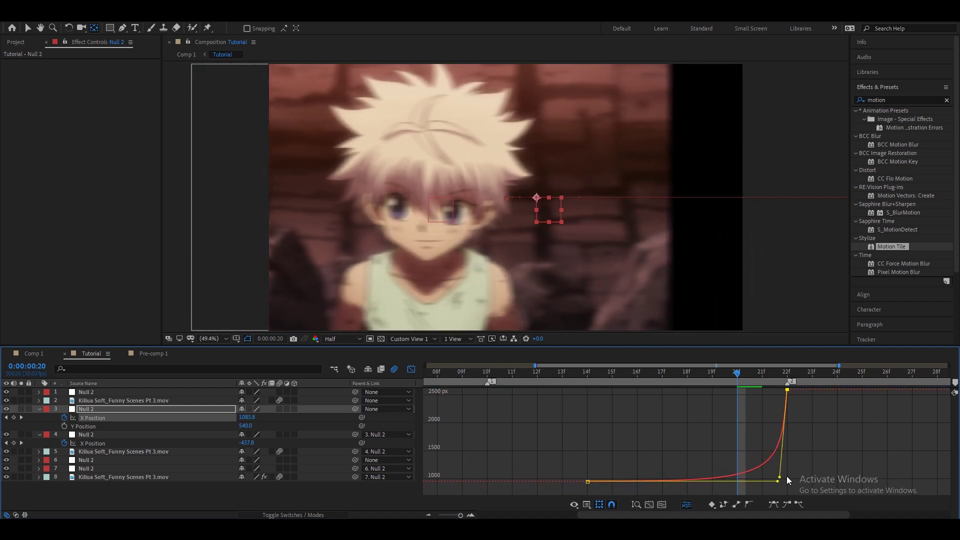
Apply Motion Tile to the layer 5 Killua clip.
key("shift+F3")
left_click(428, 516)
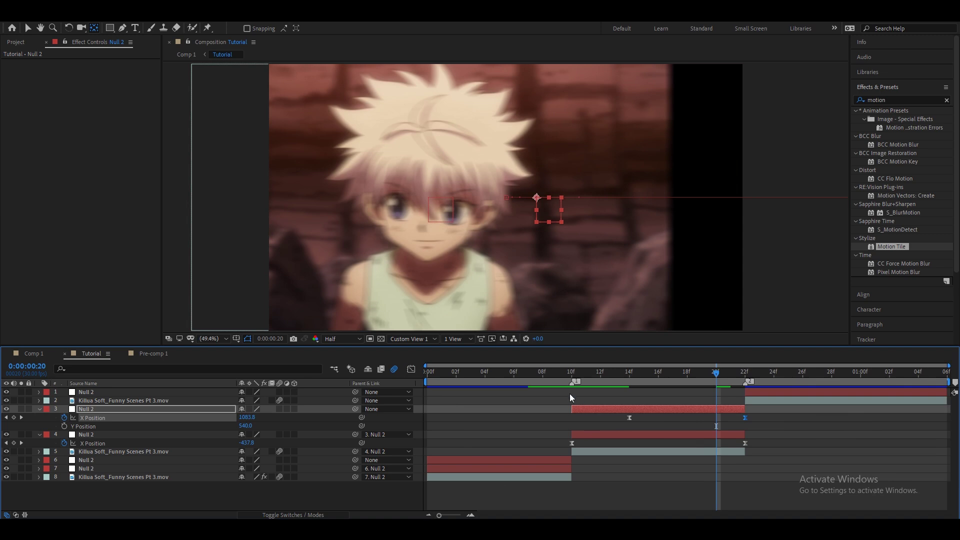
mouse_move(569, 394)
left_mouse_down()
mouse_move(680, 397)
mouse_move(713, 443)
left_mouse_up()
left_click(710, 451)
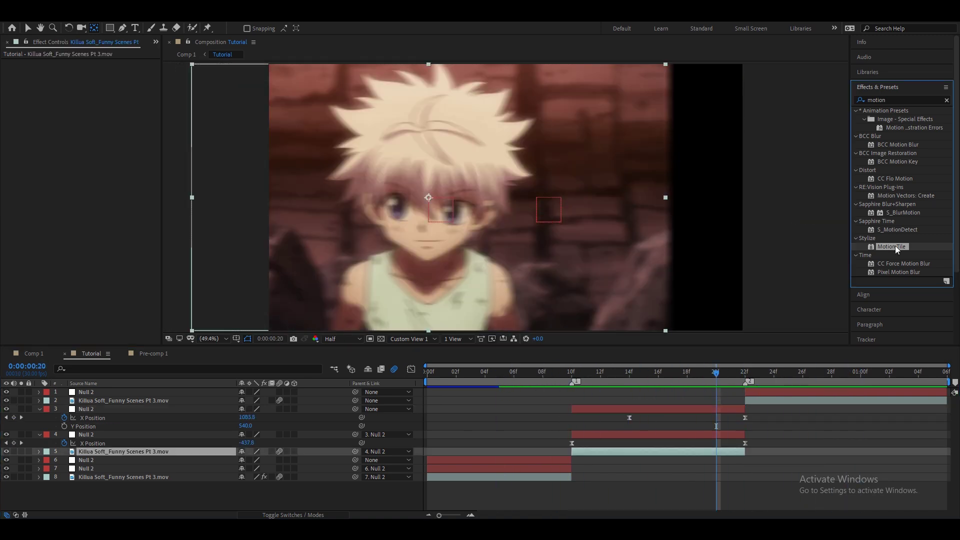
left_click_drag(886, 248, 107, 98)
Set Motion Tile Output Width and Height to 333 and enable Mirror Edges.
left_click(100, 98)
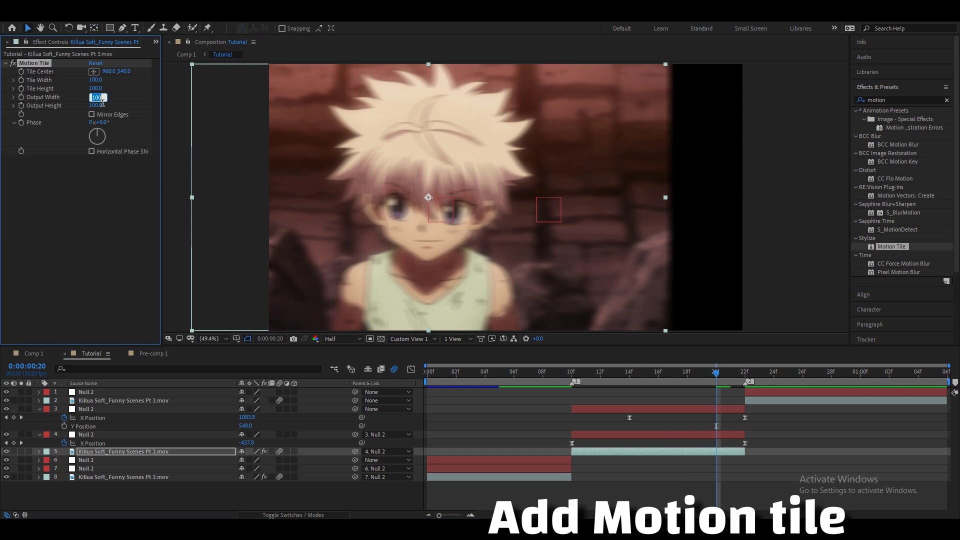
type("33")
key("Return")
left_click(95, 105)
type("333")
key("Return")
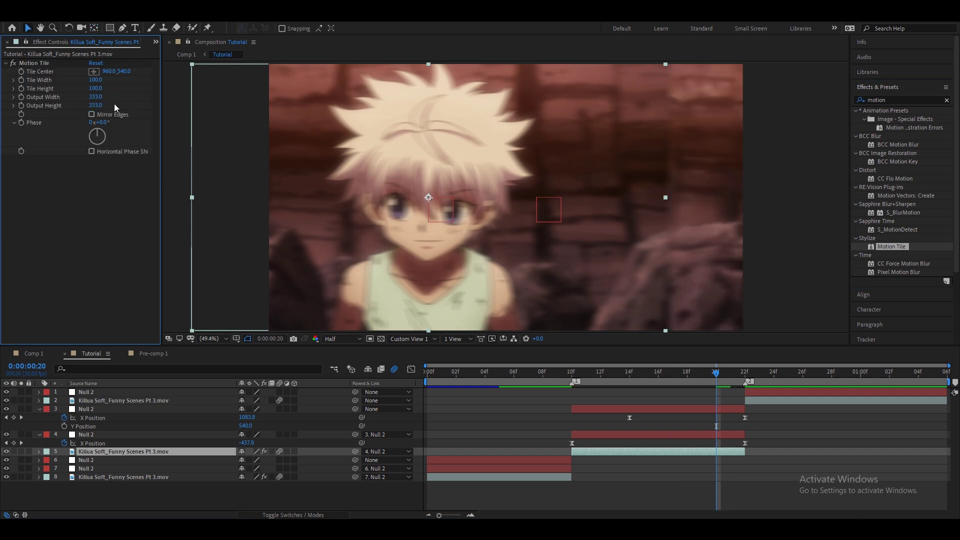
left_click(92, 114)
left_click(796, 455)
Preview the transition from frame 8, then select the layer 2 clip.
left_click_drag(667, 376, 543, 375)
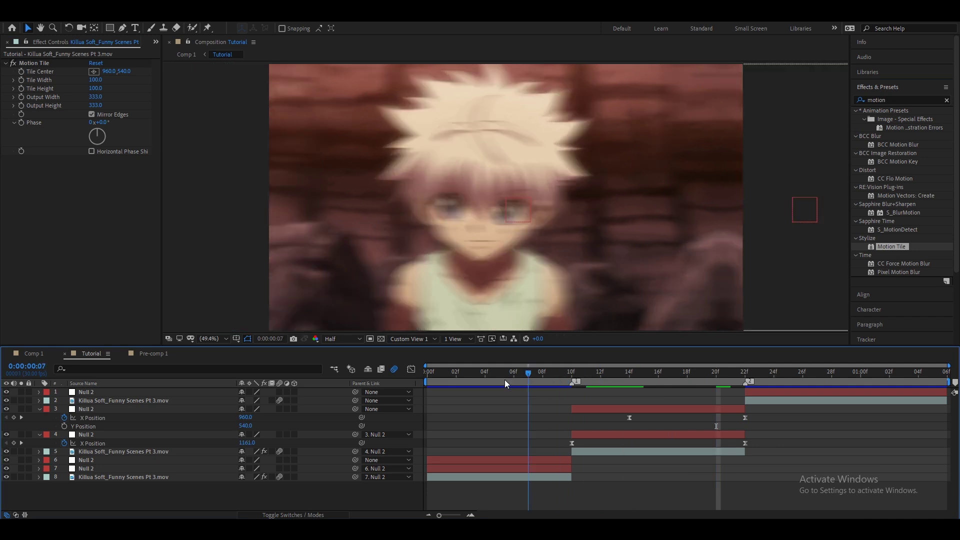
key("space")
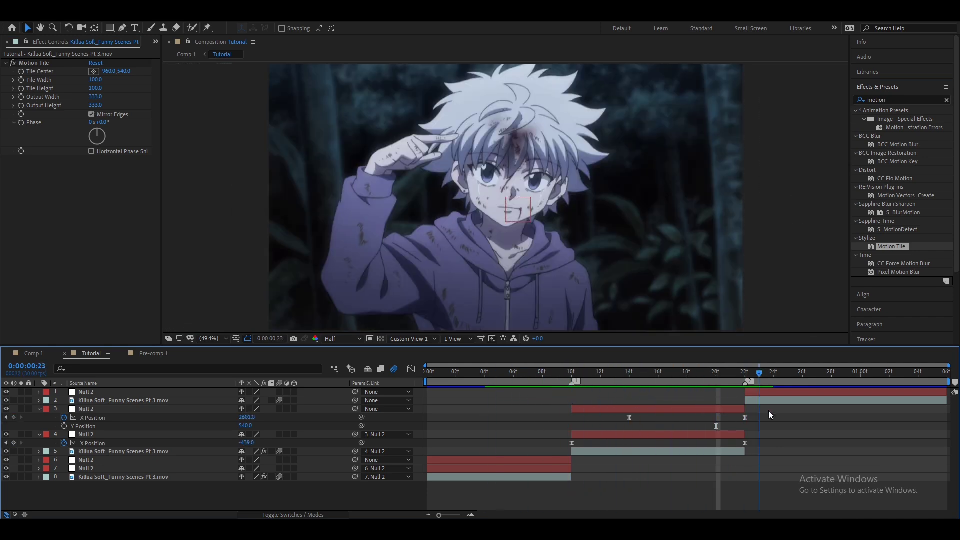
key("j")
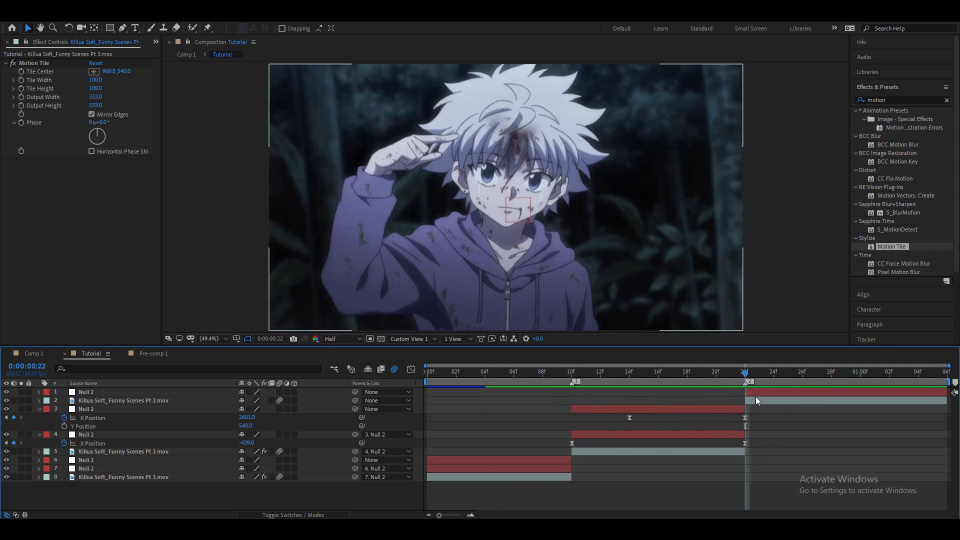
left_click(758, 392)
left_click(758, 400)
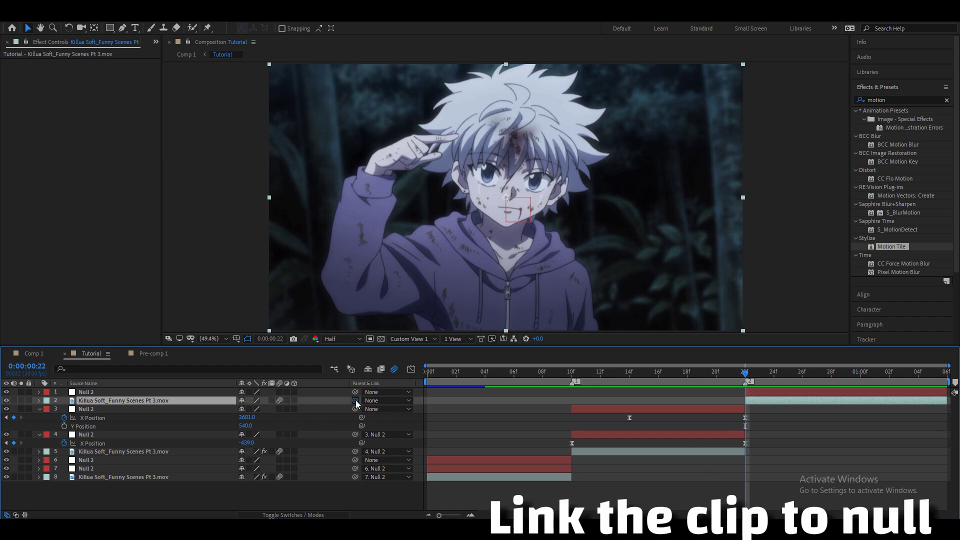
Parent the top clip to Null 2 and separate Null 2's Position into X and Y.
left_click_drag(357, 401, 768, 394)
left_click(767, 394)
key("p")
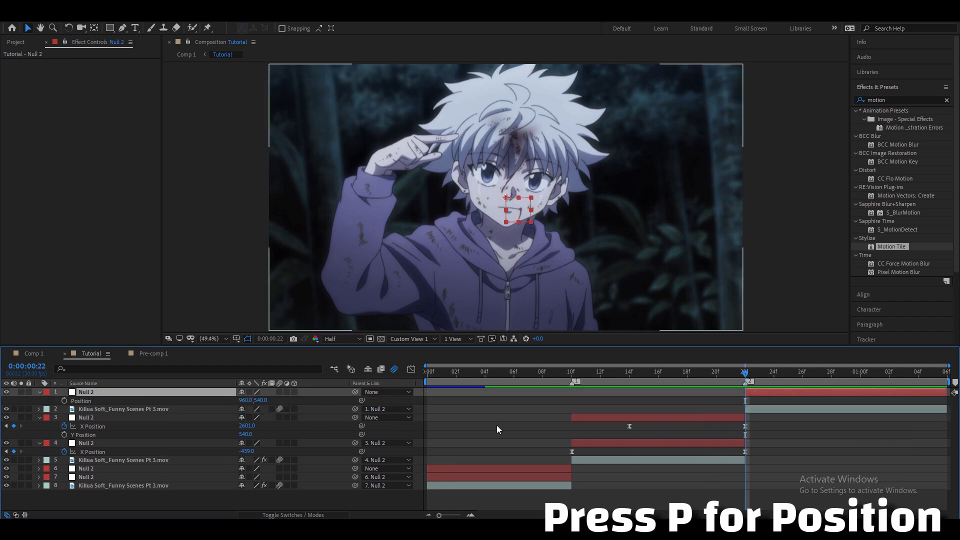
right_click(83, 401)
left_click(100, 294)
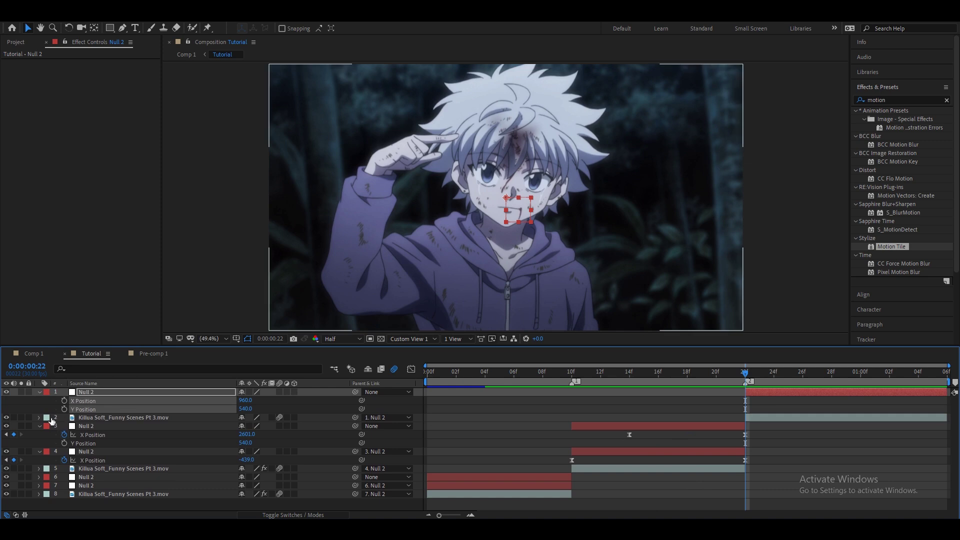
key("F2")
Add an X Position keyframe to Null 2 at frame 22.
left_click(64, 401)
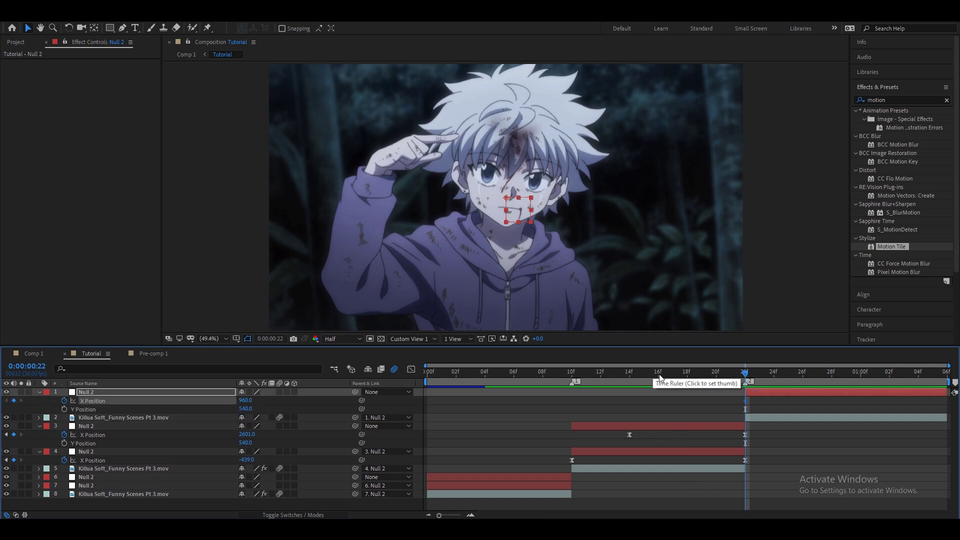
left_click_drag(744, 383, 746, 386)
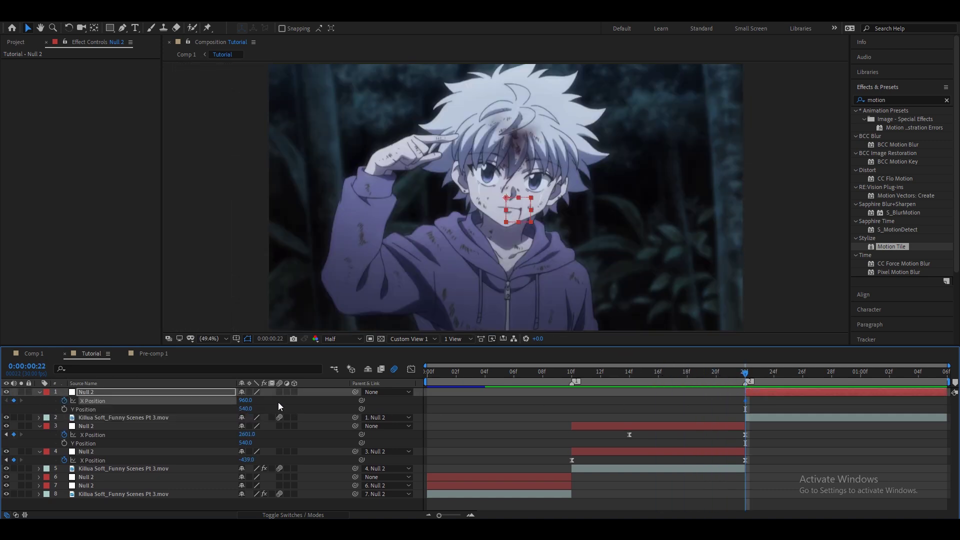
key("u")
left_click(769, 429)
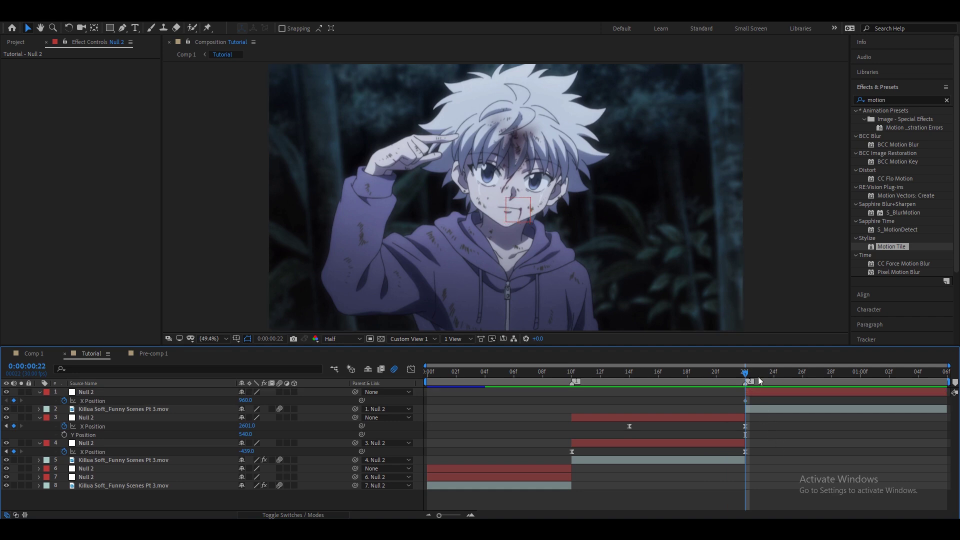
left_click_drag(803, 375, 875, 375)
key("j")
Animate Null 2's X Position from -199 at 22f to about 1400 near 01:05.
left_click(245, 401)
type("142")
key("Return")
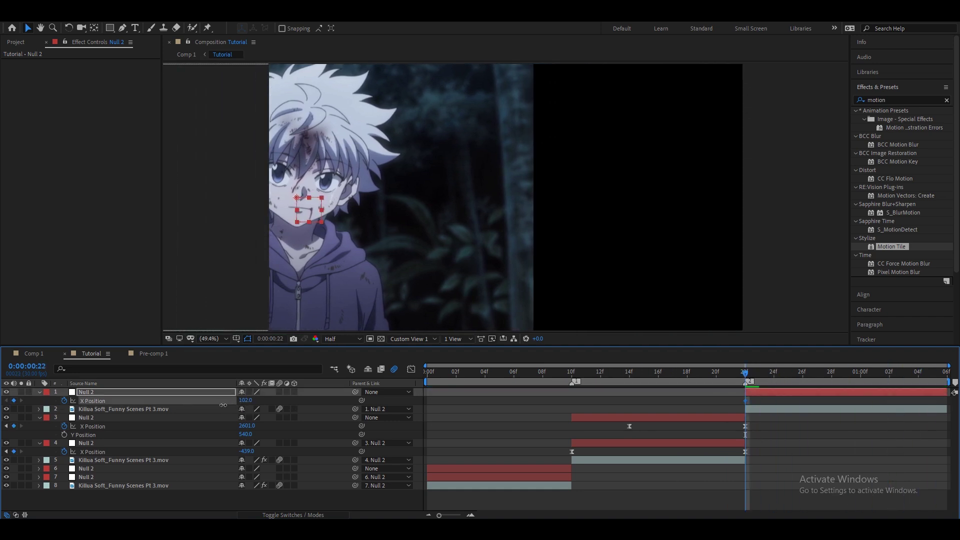
left_click(932, 372)
mouse_move(246, 401)
left_mouse_down()
mouse_move(340, 404)
mouse_move(311, 403)
left_mouse_up()
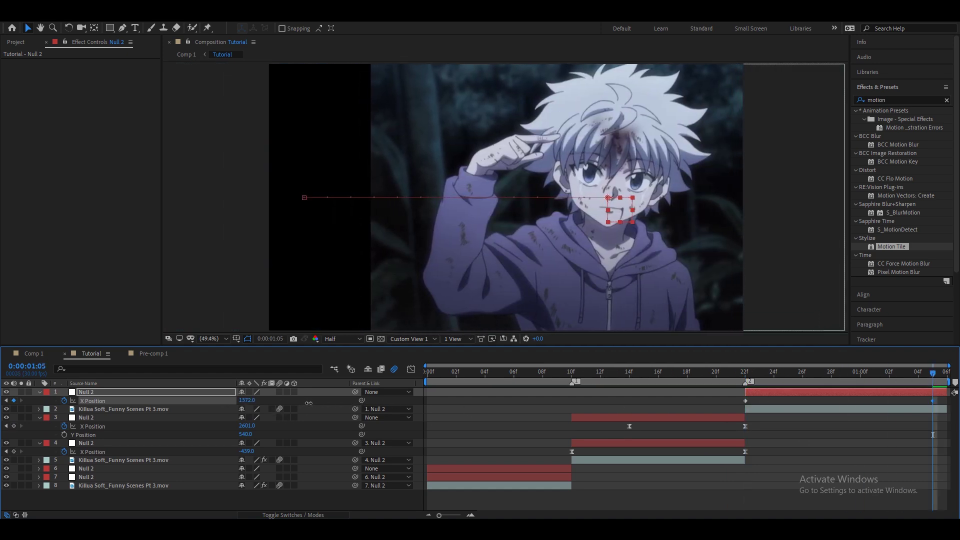
left_click(745, 373)
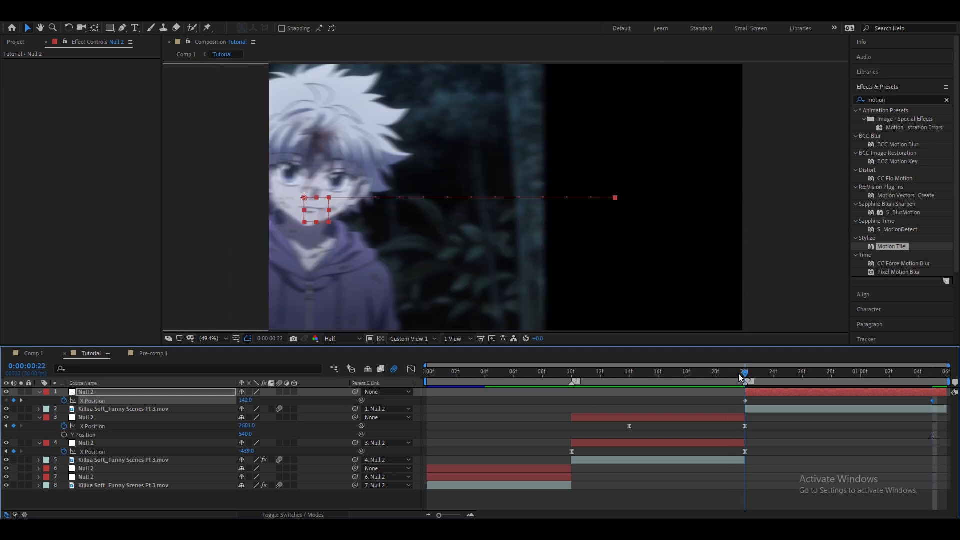
left_click_drag(245, 400, 149, 409)
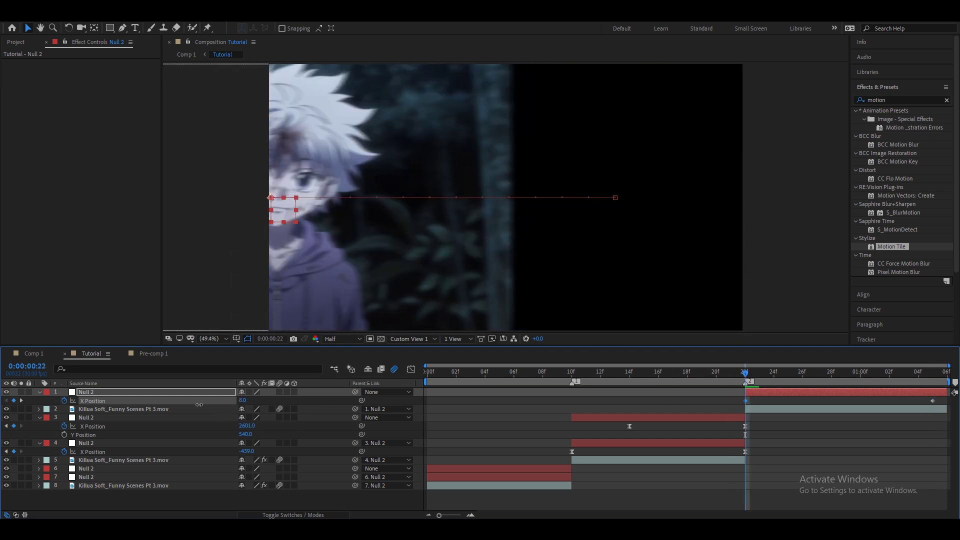
left_click_drag(149, 408, 110, 407)
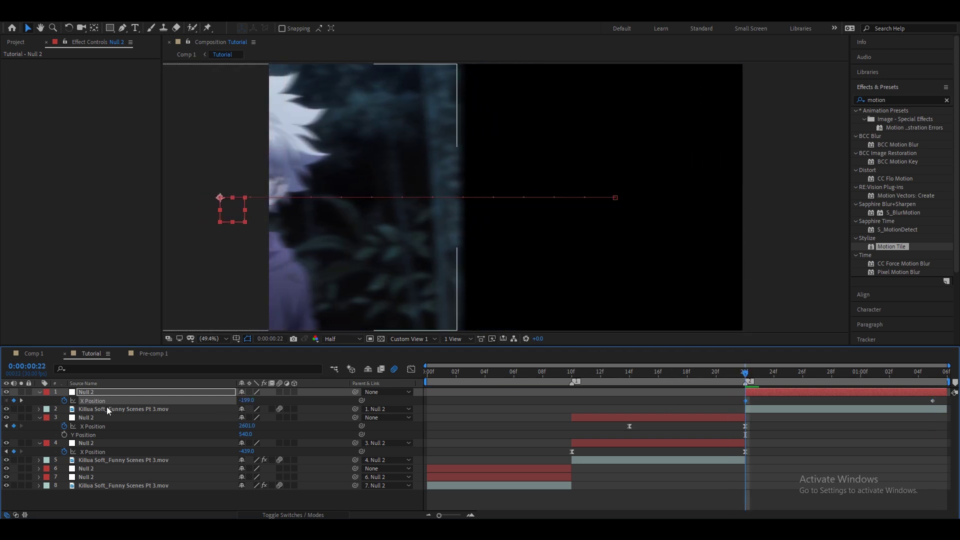
left_click_drag(753, 379, 932, 373)
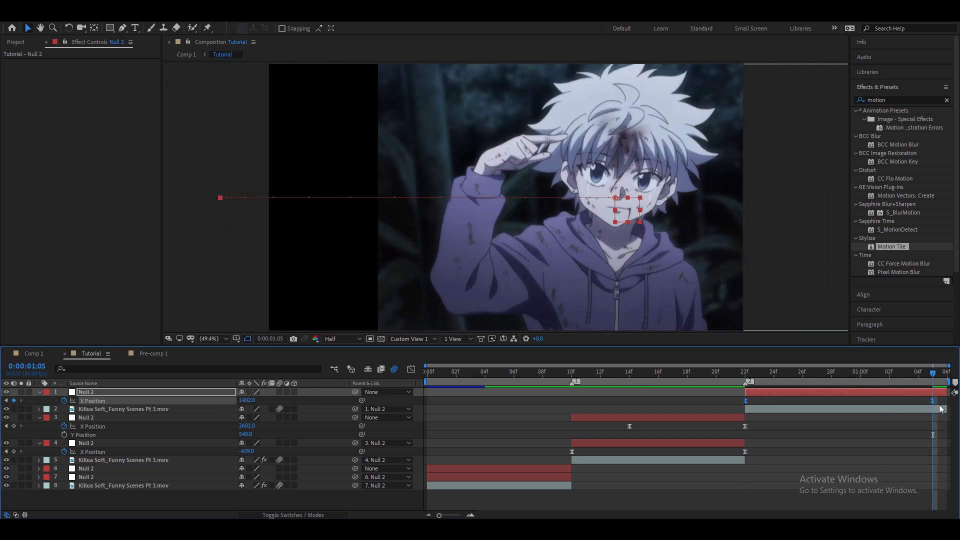
left_click_drag(933, 403, 941, 406)
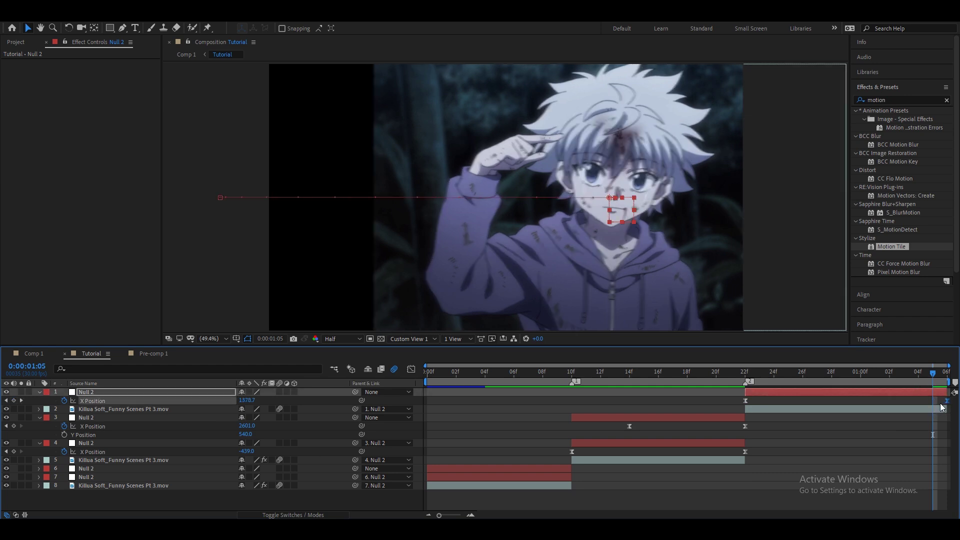
Reshape Null 2's X curve to burst out of 22f and ease slowly into the end.
left_click(411, 369)
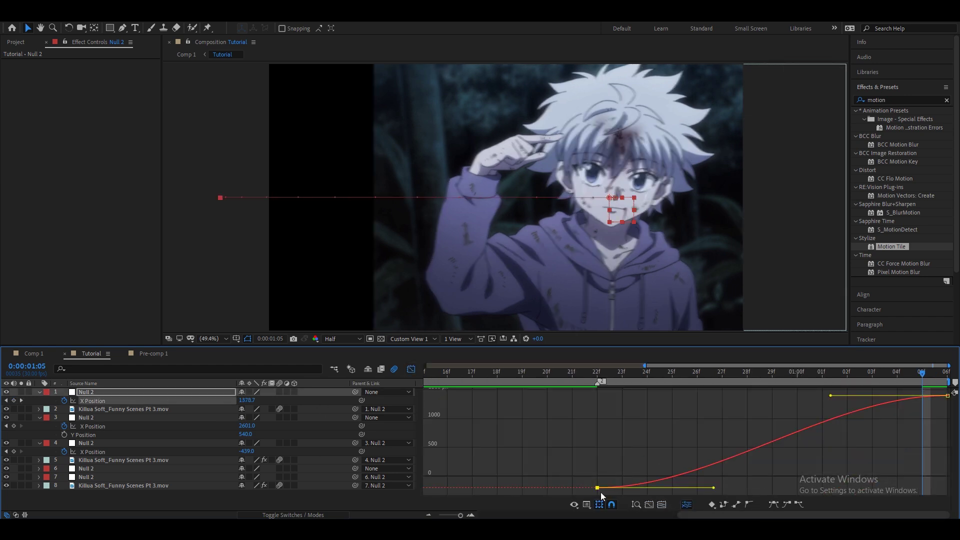
left_click_drag(713, 487, 605, 412)
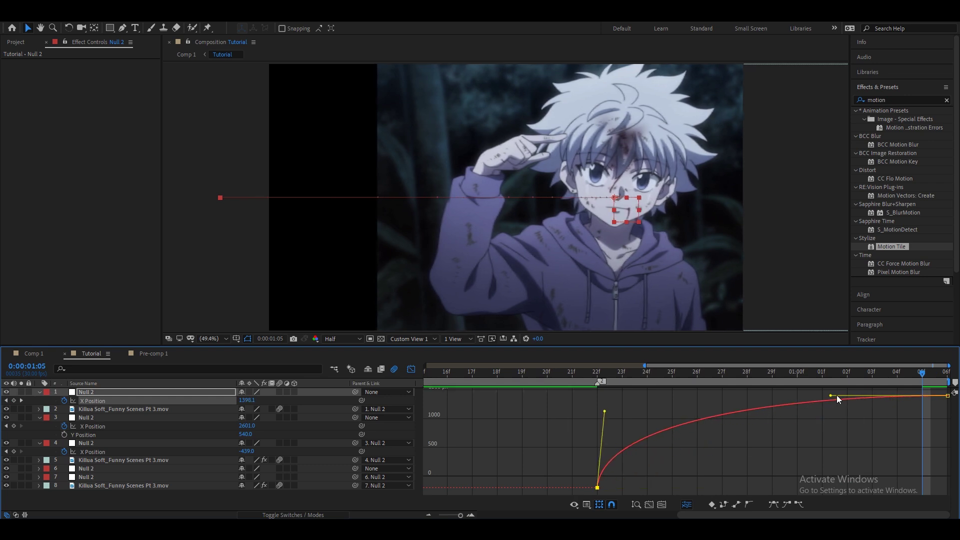
mouse_move(831, 396)
left_mouse_down()
mouse_move(608, 411)
mouse_move(577, 400)
left_mouse_up()
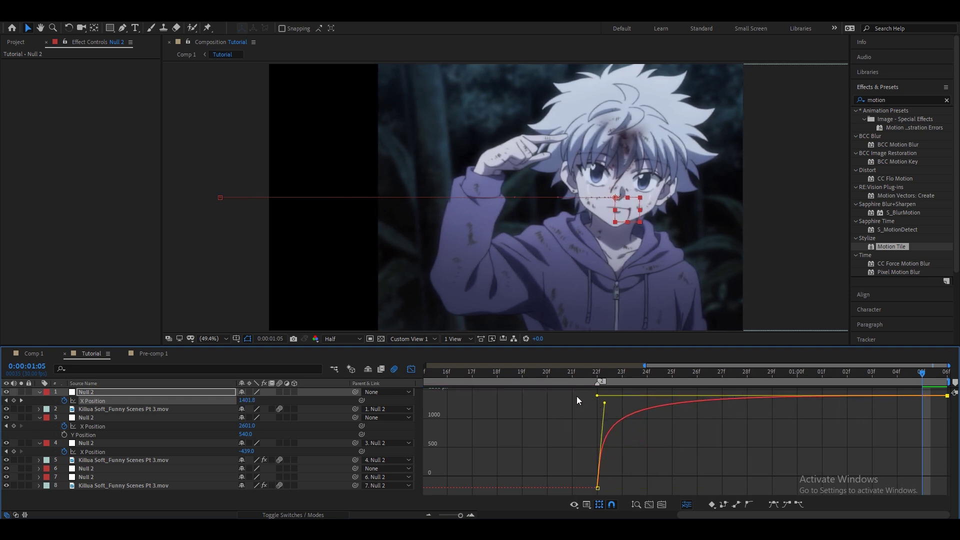
left_click(411, 370)
Fit the whole comp in the timeline and preview the transitions.
key("minus")
left_click(605, 484)
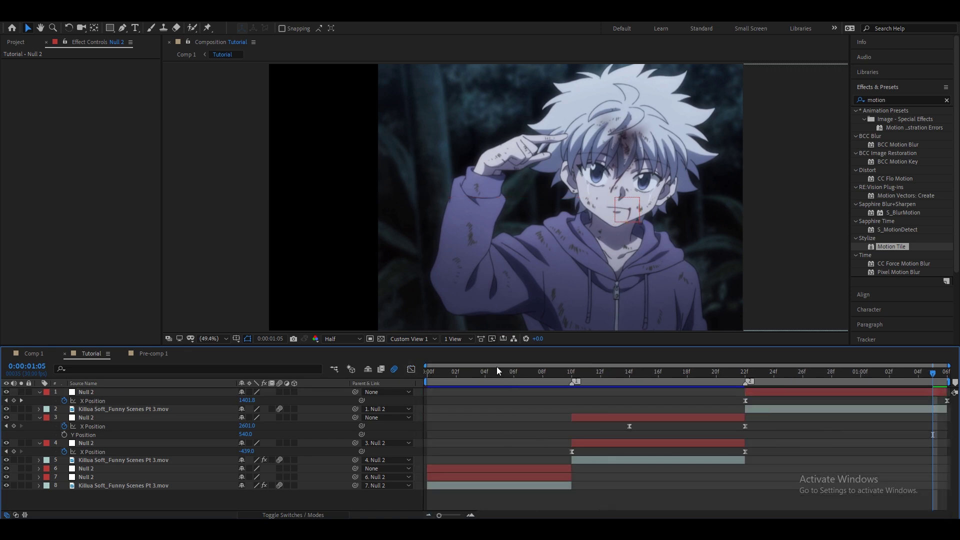
key("space")
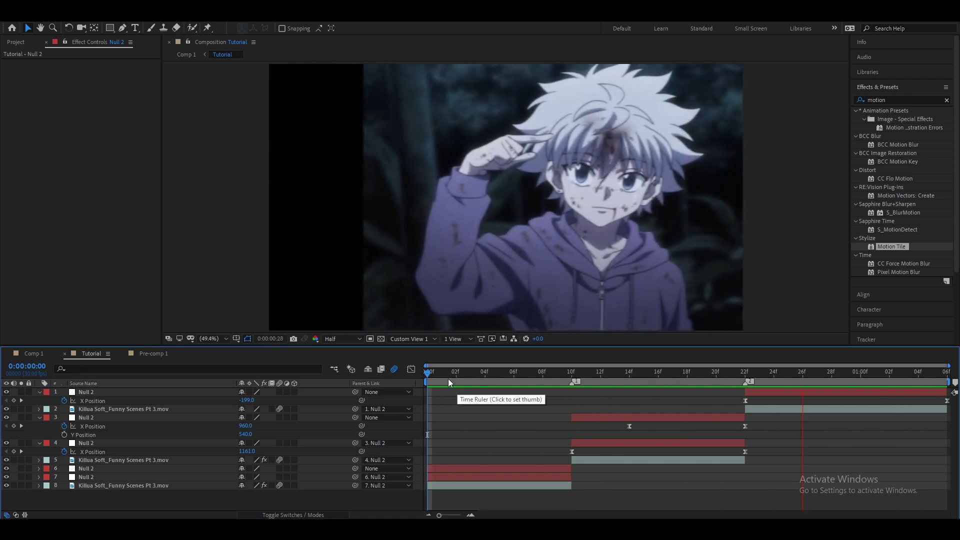
key("space")
Apply Motion Tile to the layer 2 Killua clip with output 333 × 333 and Mirror Edges on.
left_click_drag(572, 405, 810, 413)
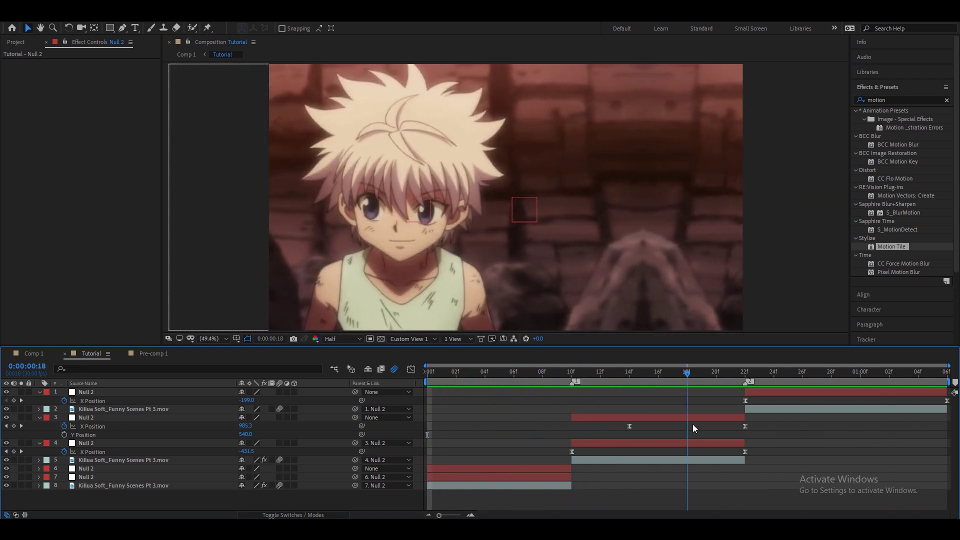
left_click(811, 411)
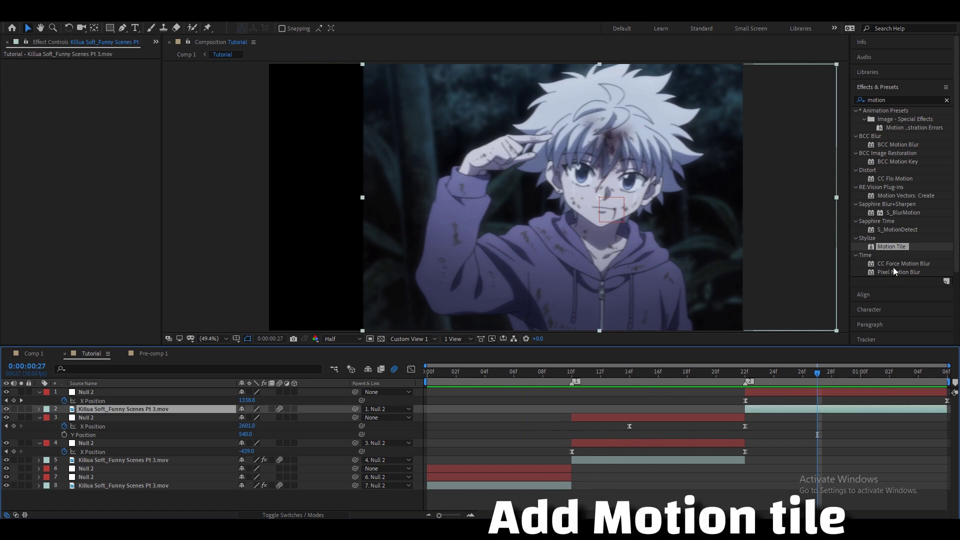
double_click(891, 245)
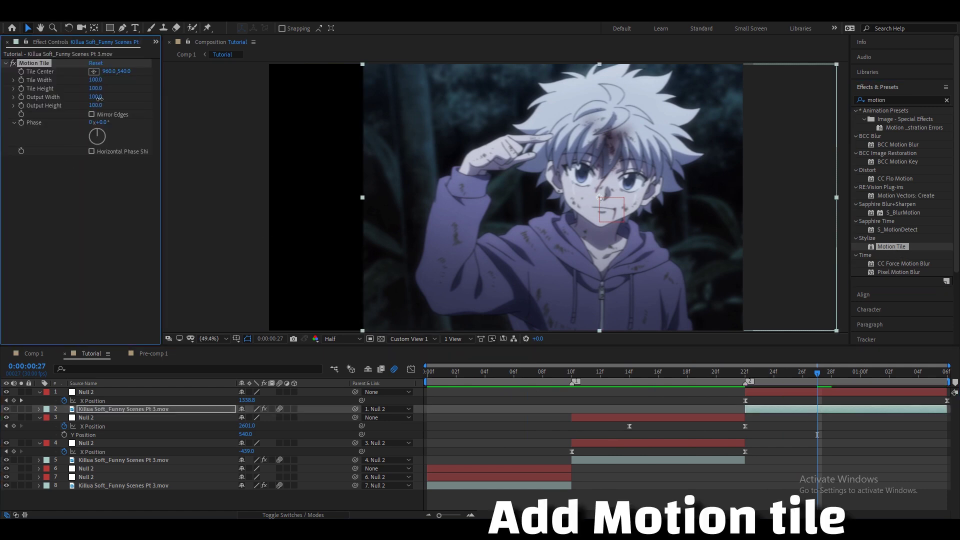
left_click(96, 97)
type("3")
key("Return")
left_click(96, 105)
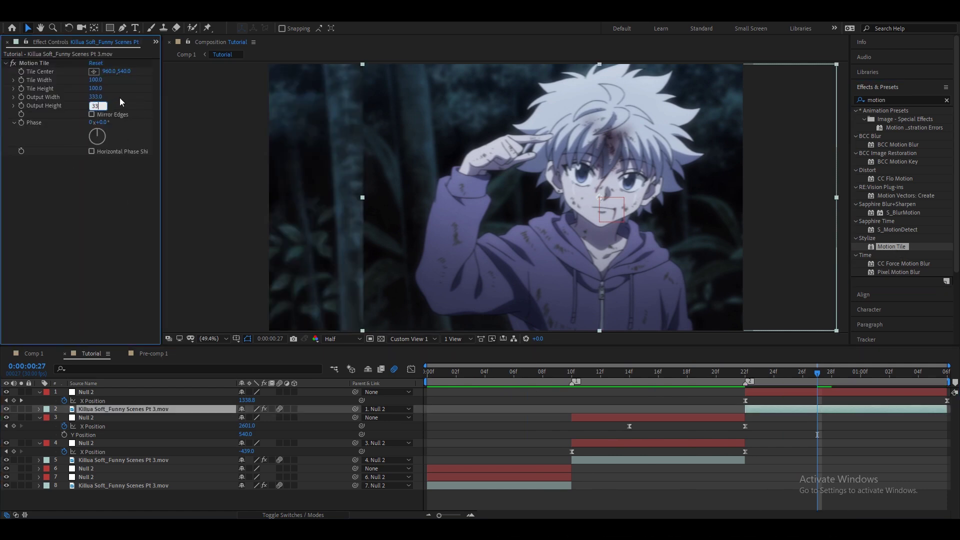
type("333")
key("Return")
left_click(91, 114)
left_click(598, 399)
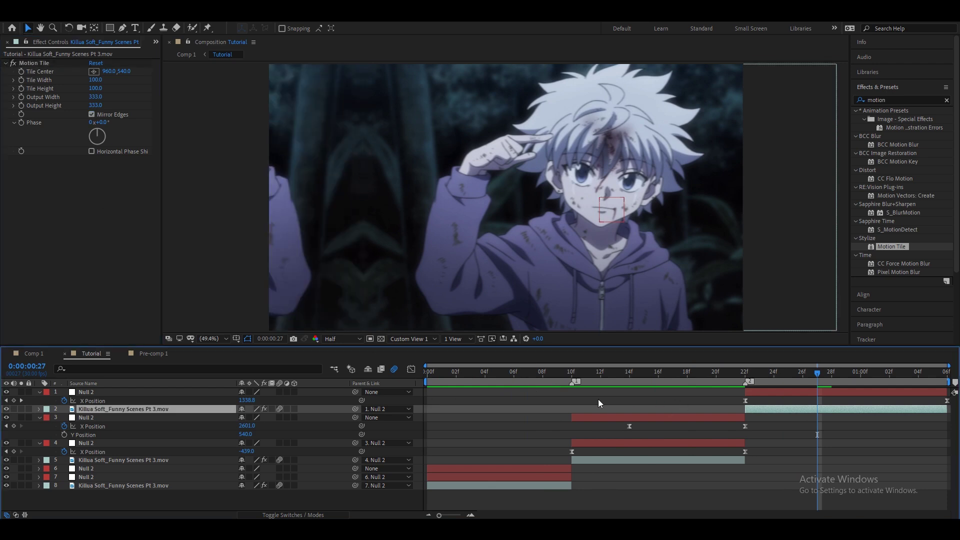
Collapse layer properties and check layer 8's Position at the comp start.
key("u")
left_click(429, 373)
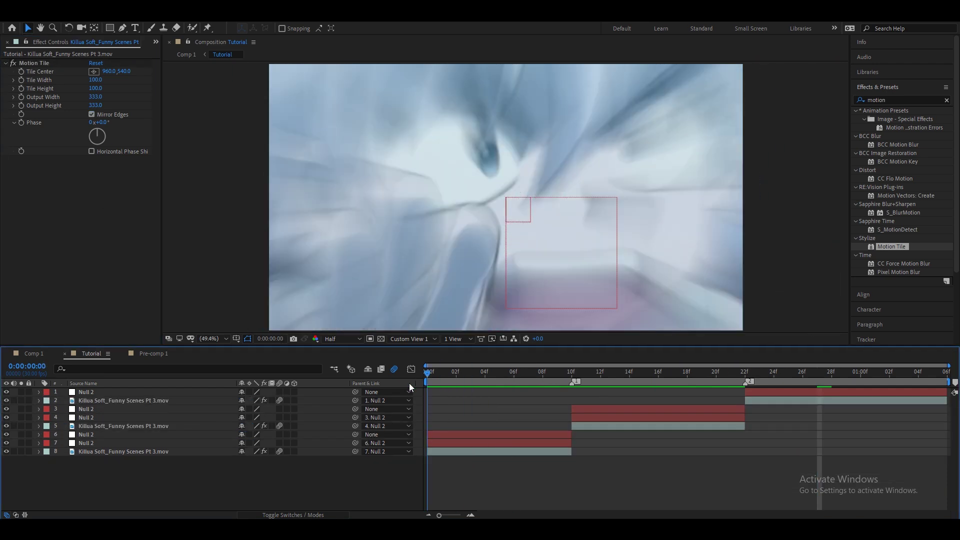
left_click(450, 451)
key("p")
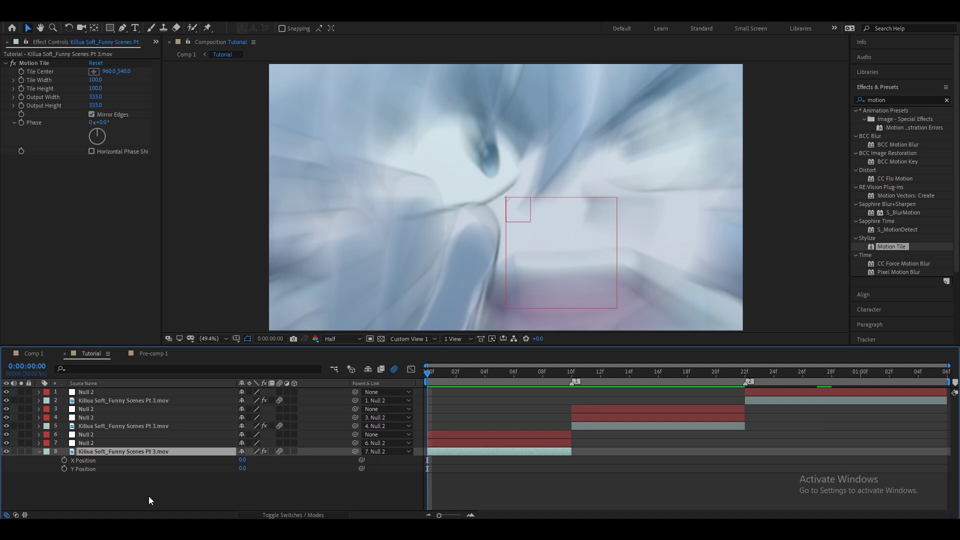
Add Y Position and Rotation keyframes to the layer 5 clip at frame 9.
left_click(590, 427)
left_click(556, 373)
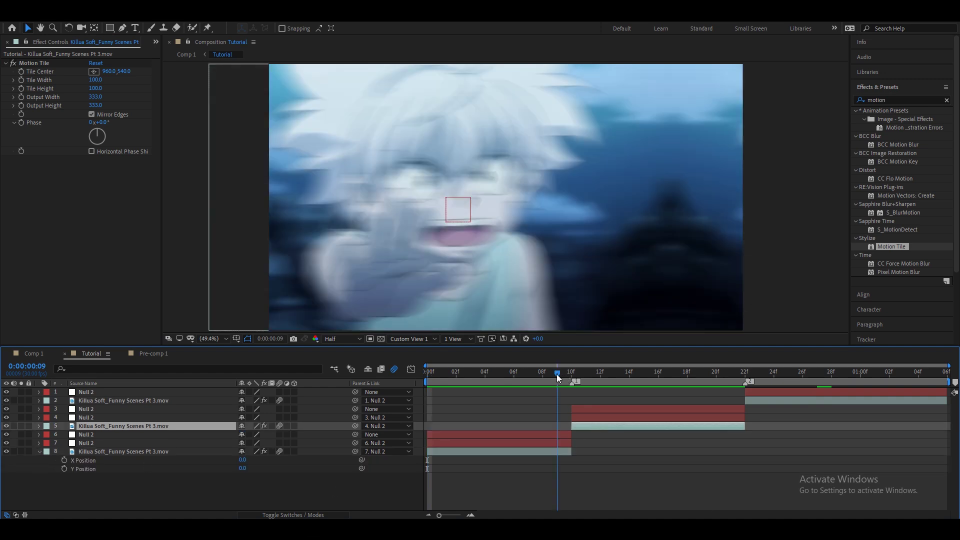
key("p")
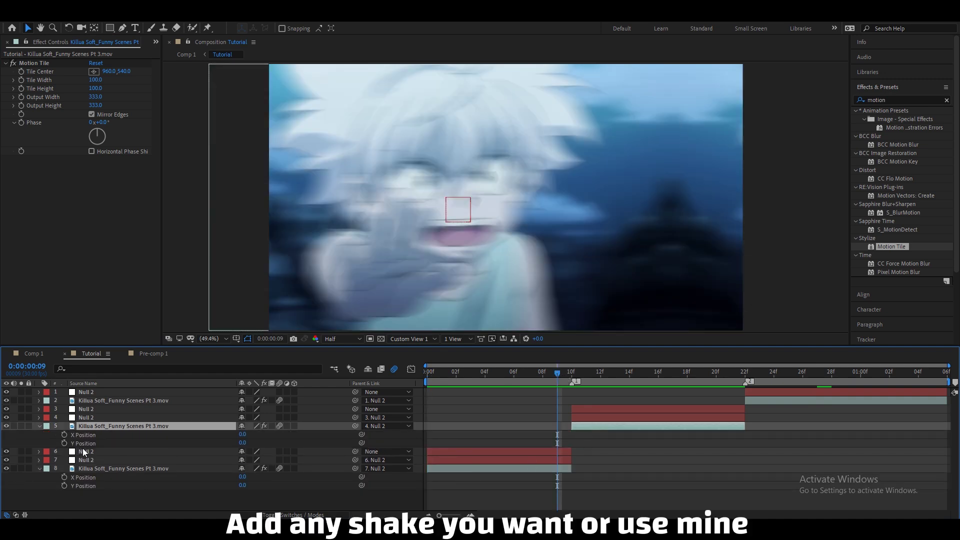
key("shift+r")
left_click(63, 452)
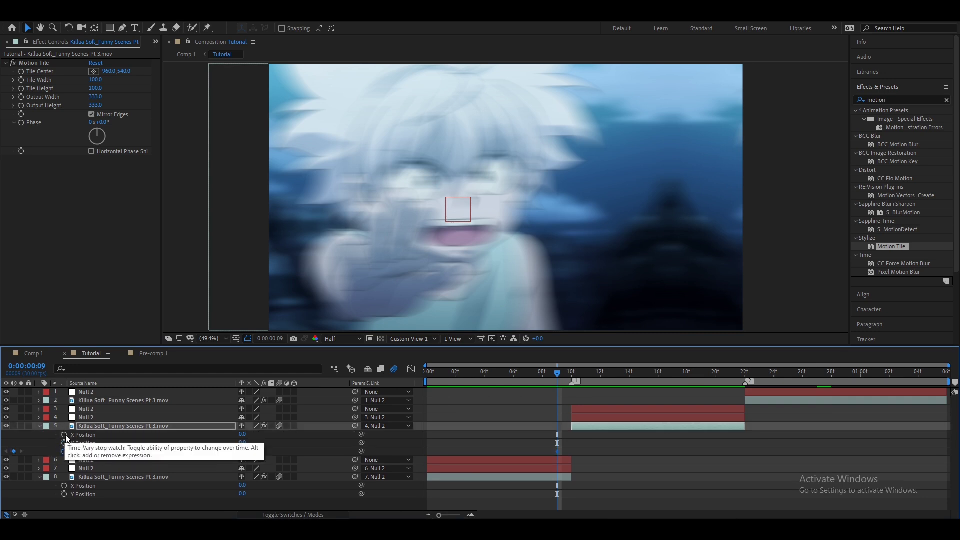
left_click(64, 444)
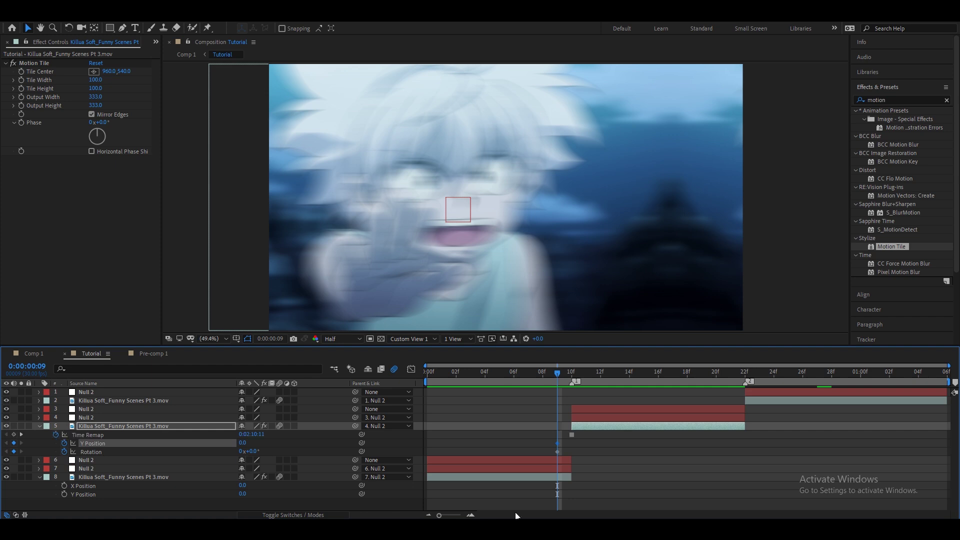
key("u")
left_click(580, 428)
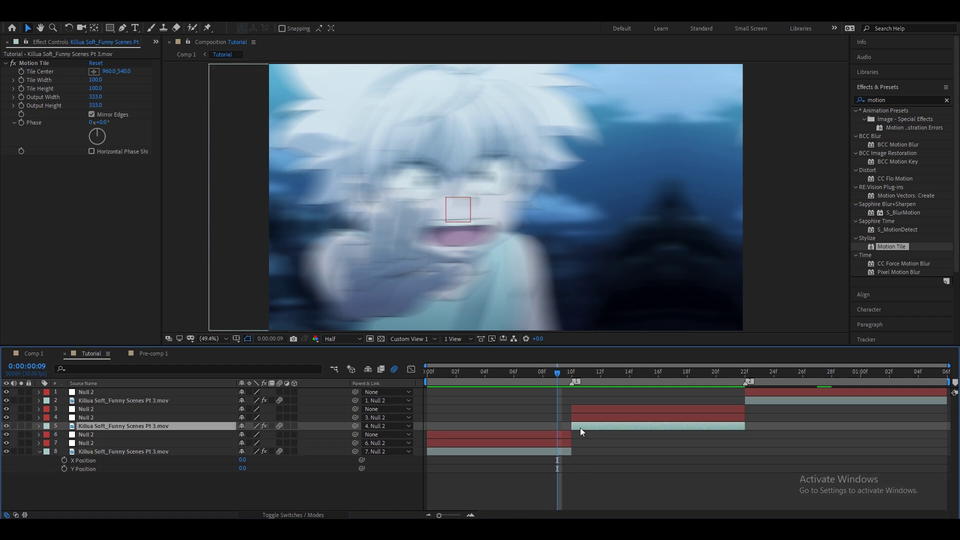
key("u")
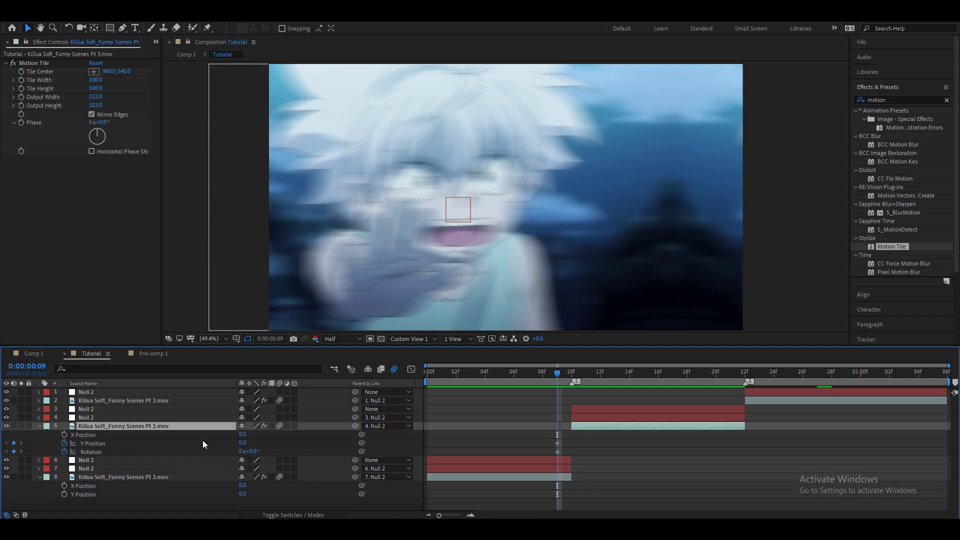
left_click(558, 443)
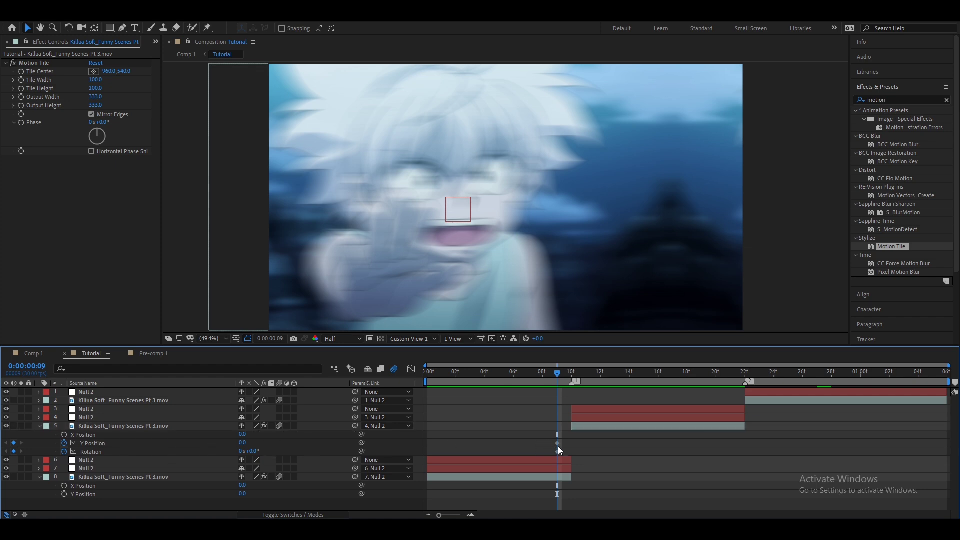
Set Y Position 60 at frame 7 and Rotation 3° at frame 8, then preview.
left_click(529, 373)
left_click(243, 443)
type("60")
key("Return")
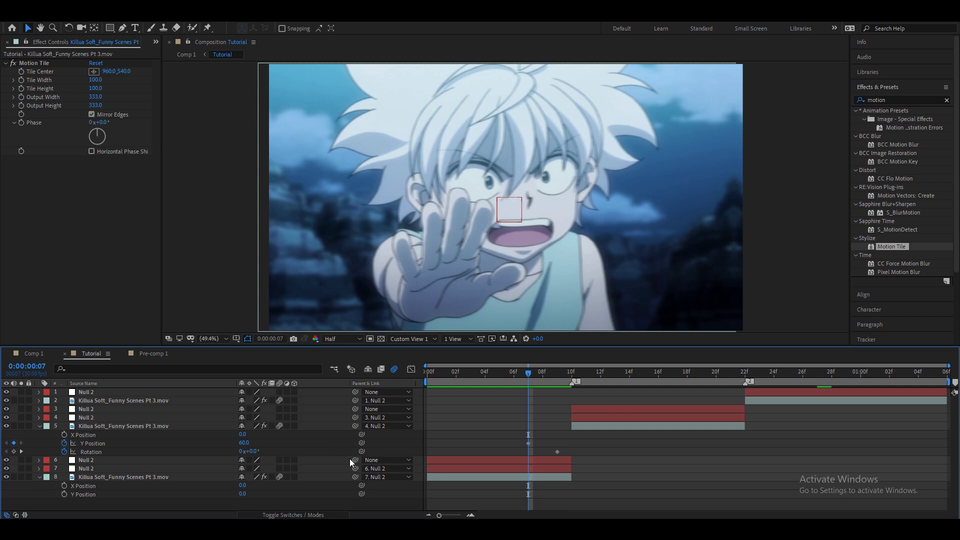
left_click_drag(529, 384, 553, 392)
left_click_drag(556, 452, 542, 451)
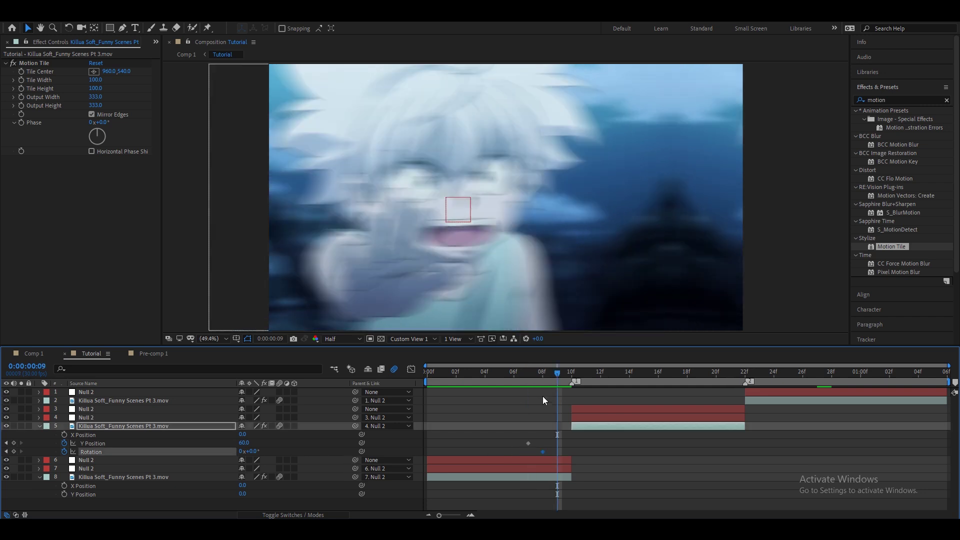
left_click(543, 375)
left_click(252, 452)
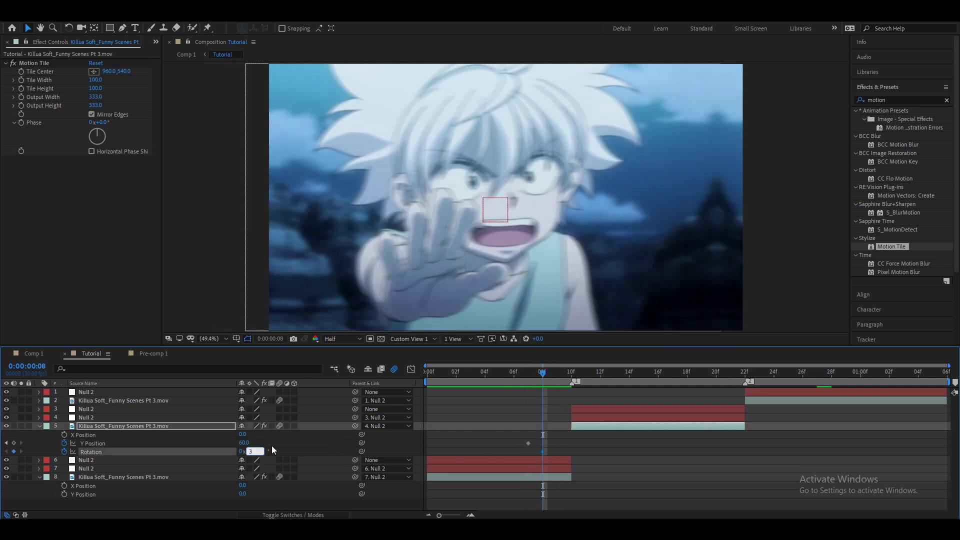
left_click(272, 446)
key("space")
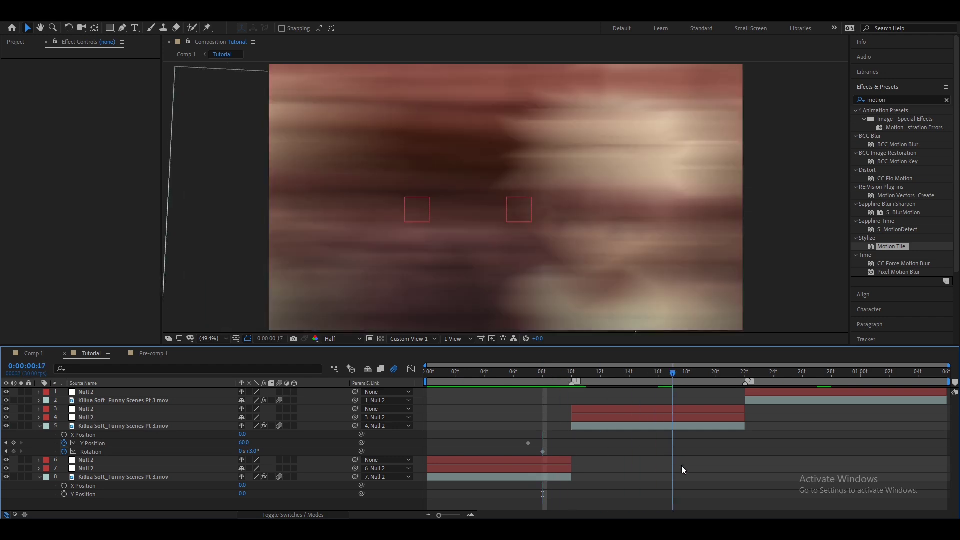
key("space")
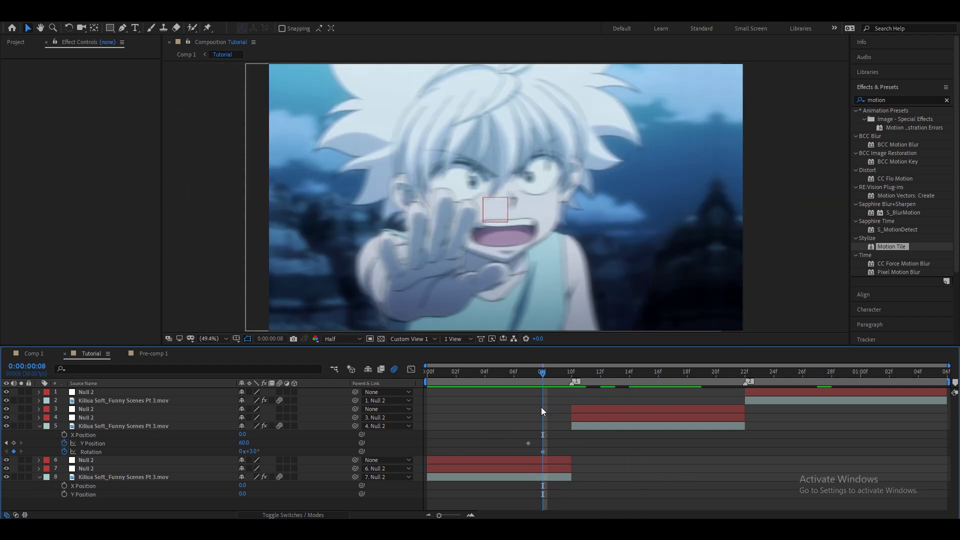
Keyframe Y Position -40 at frame 16 and Rotation -1.4° slightly later.
left_click_drag(570, 374, 658, 374)
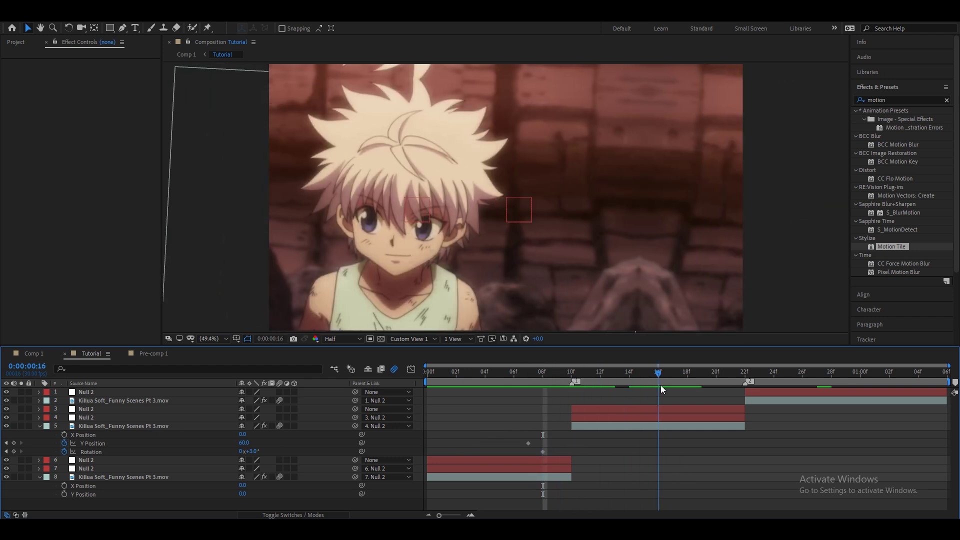
left_click(244, 443)
type("-40")
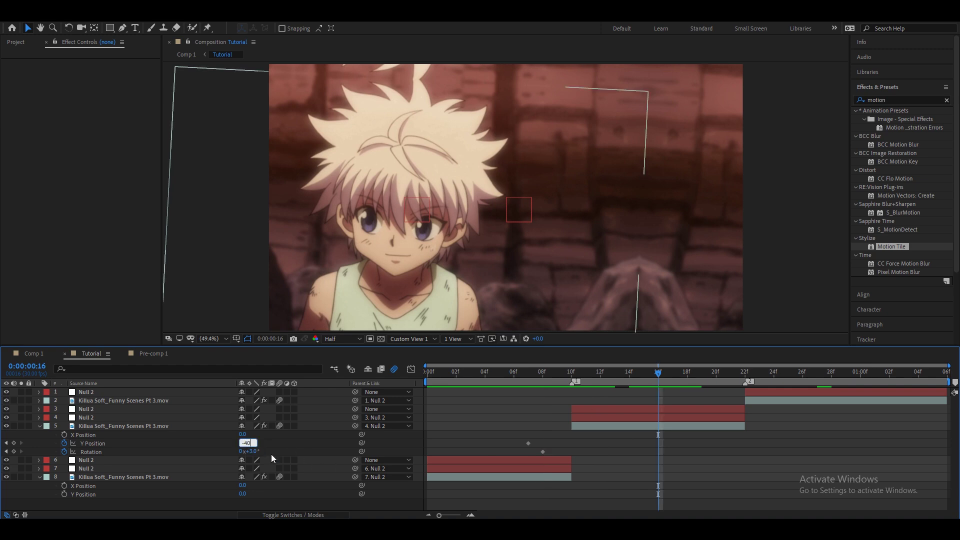
key("Return")
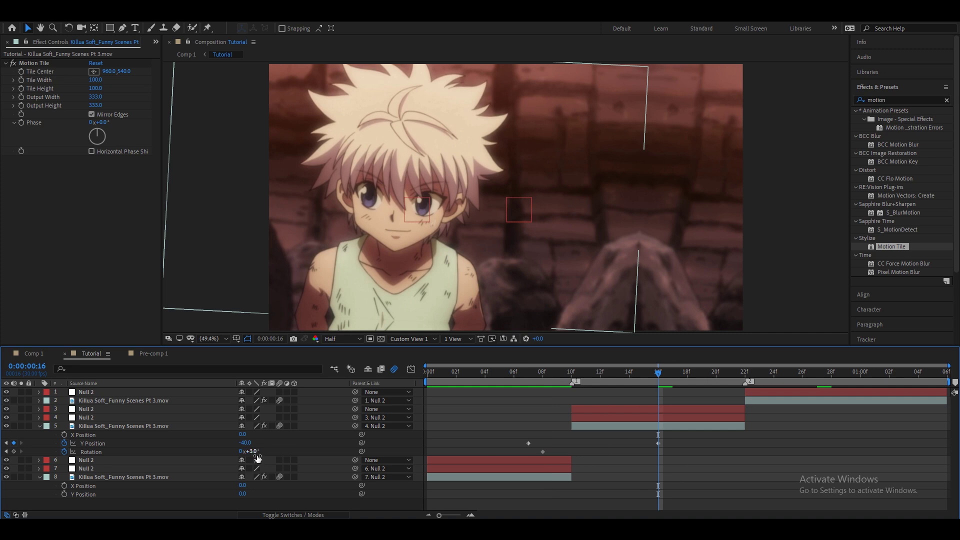
left_click(252, 452)
type("1.4")
key("Return")
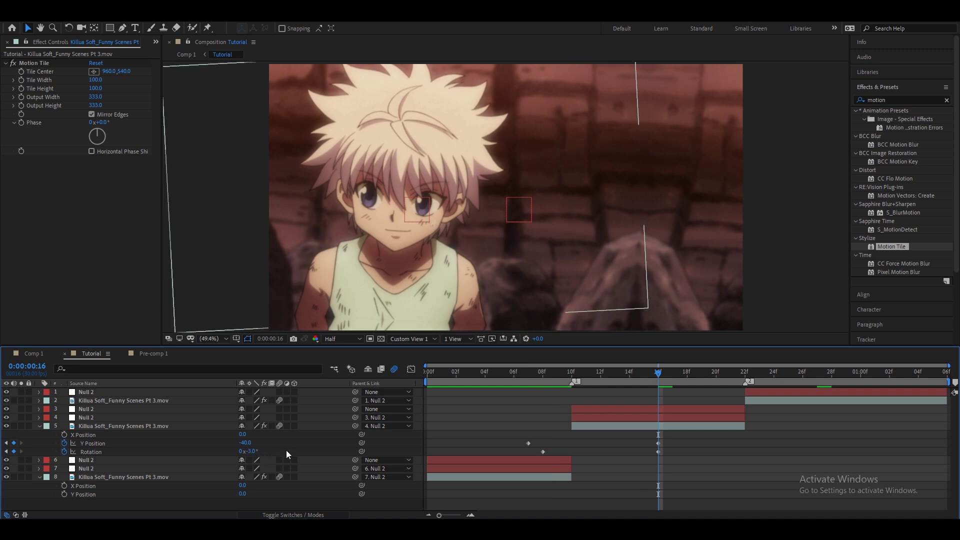
left_click_drag(659, 450, 701, 452)
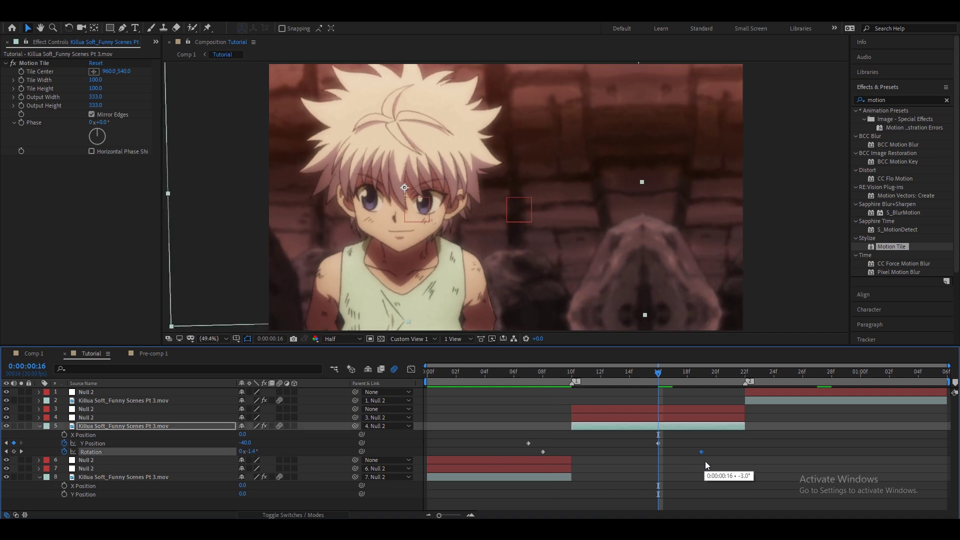
Keyframe Y Position 60 at frame 29, Rotation +3° just after, and Rotation 0° at 1:05.
left_click(846, 373)
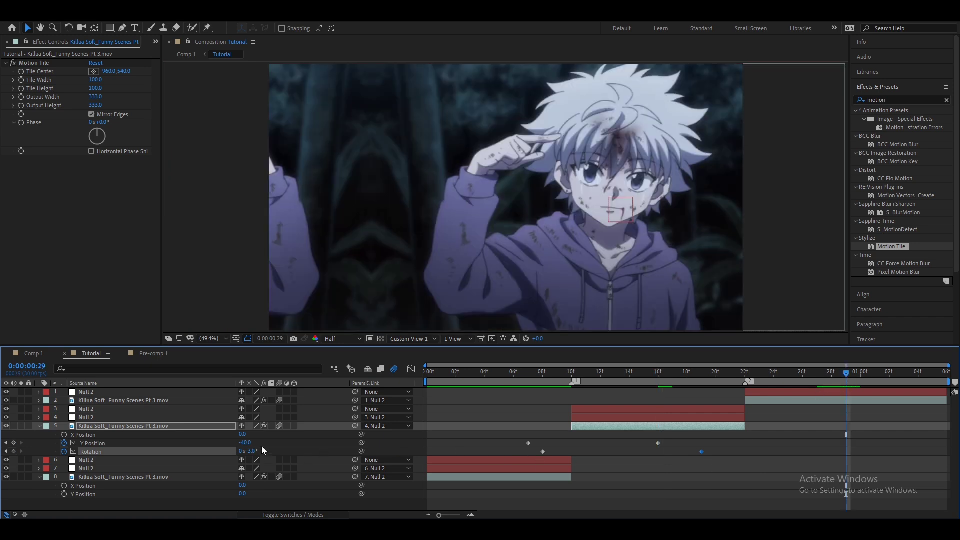
left_click(247, 443)
type("60")
left_click(279, 444)
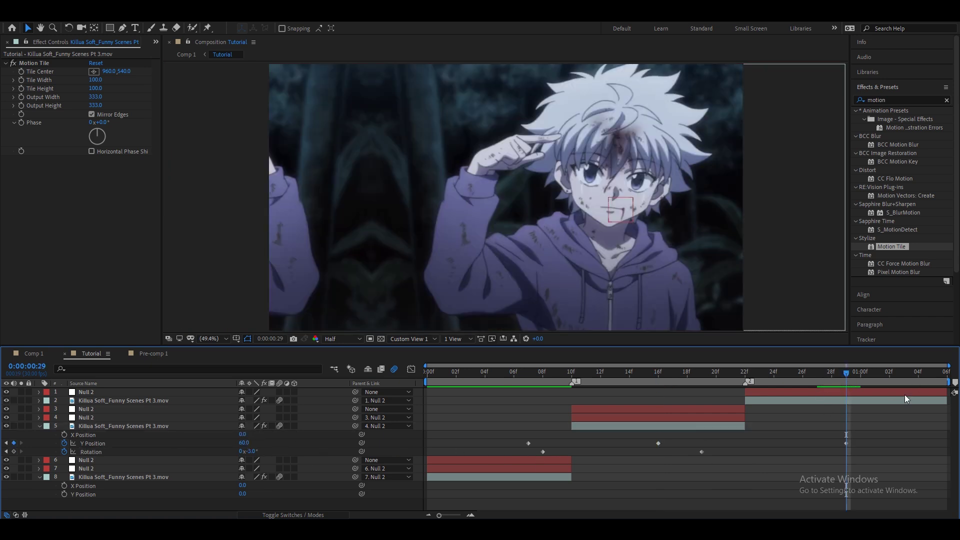
left_click(253, 451)
left_click(252, 452)
type("3")
key("Return")
left_click_drag(847, 452, 861, 452)
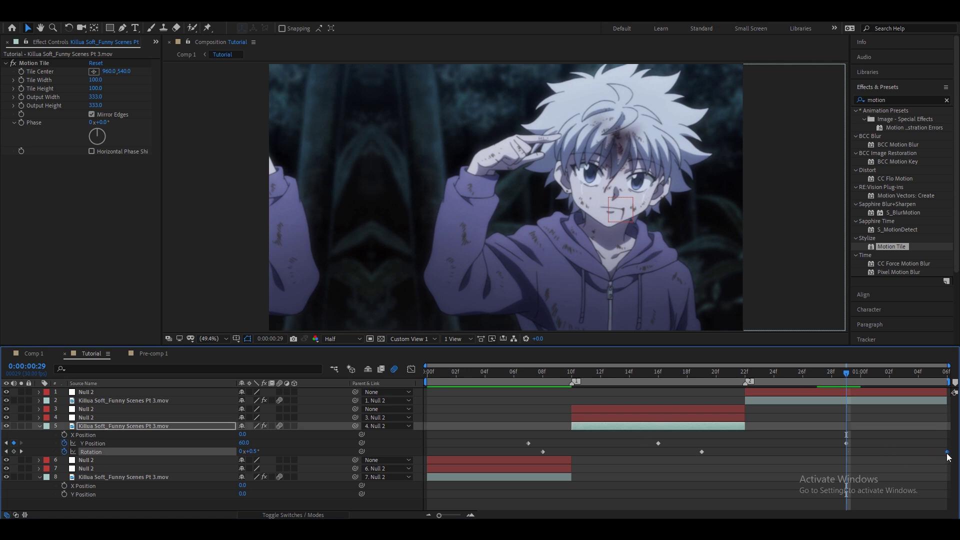
left_click(932, 383)
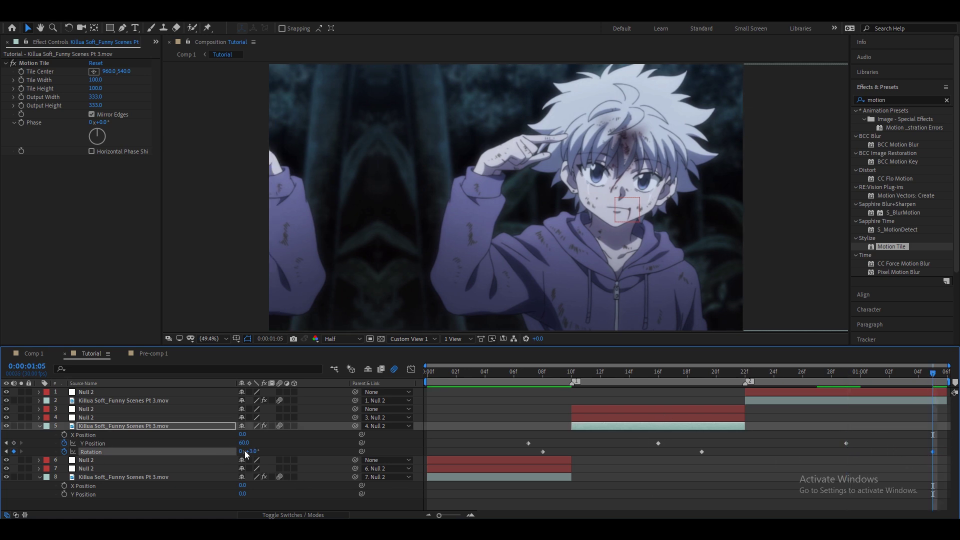
left_click(250, 452)
left_click(614, 459)
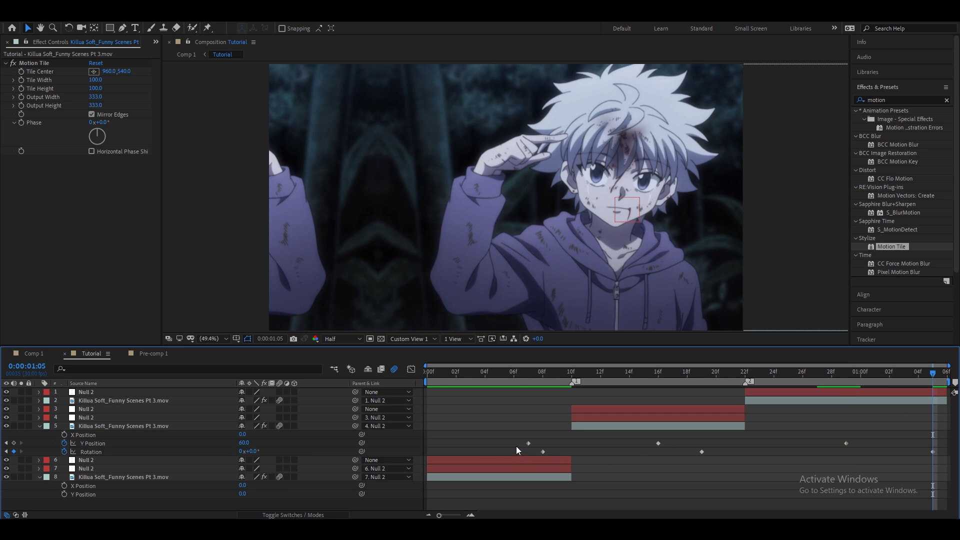
Retime the keyframes, moving the middle Y Position key to frame 13 and a Rotation key to 17.
left_click_drag(528, 443, 524, 452)
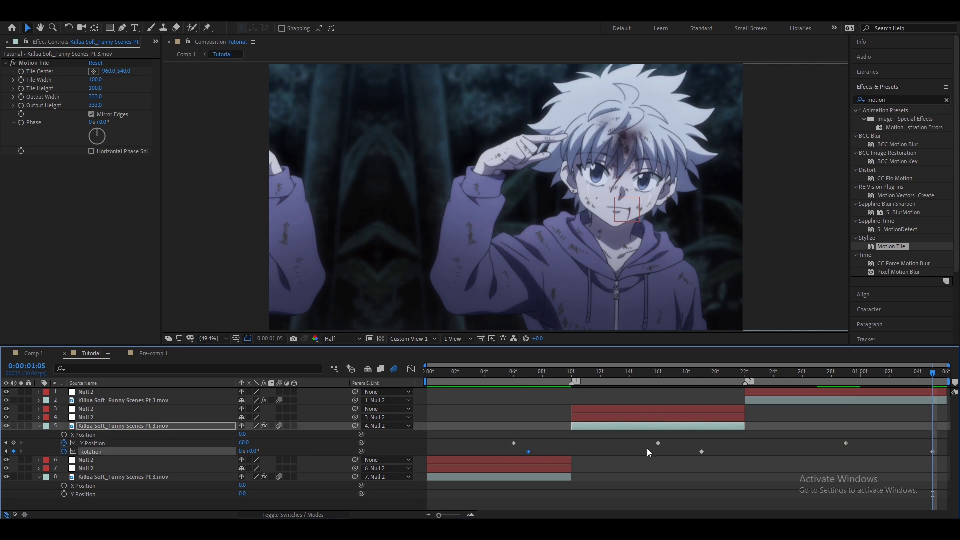
left_click_drag(658, 443, 622, 442)
mouse_move(703, 452)
left_mouse_down()
mouse_move(674, 452)
mouse_move(687, 452)
left_mouse_up()
left_click_drag(846, 443, 832, 443)
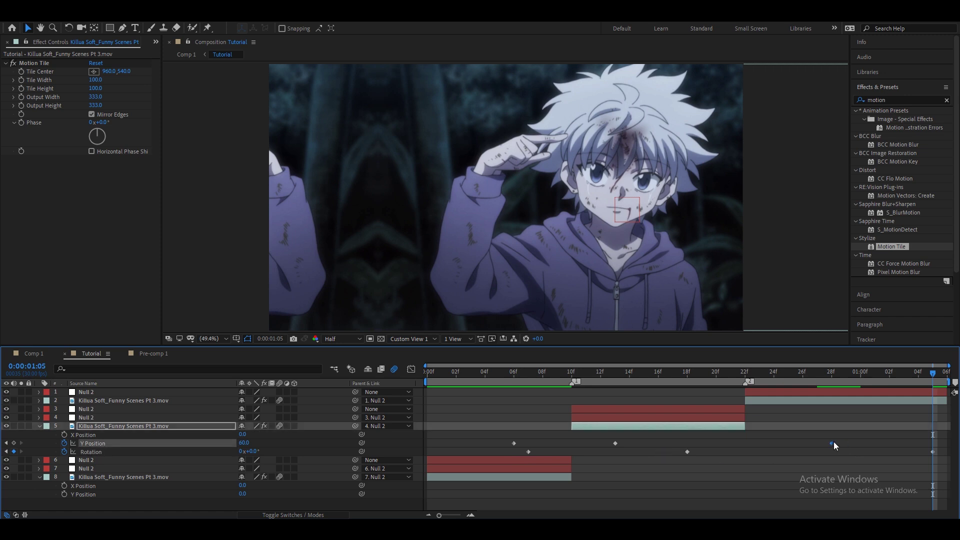
left_click_drag(934, 451, 947, 452)
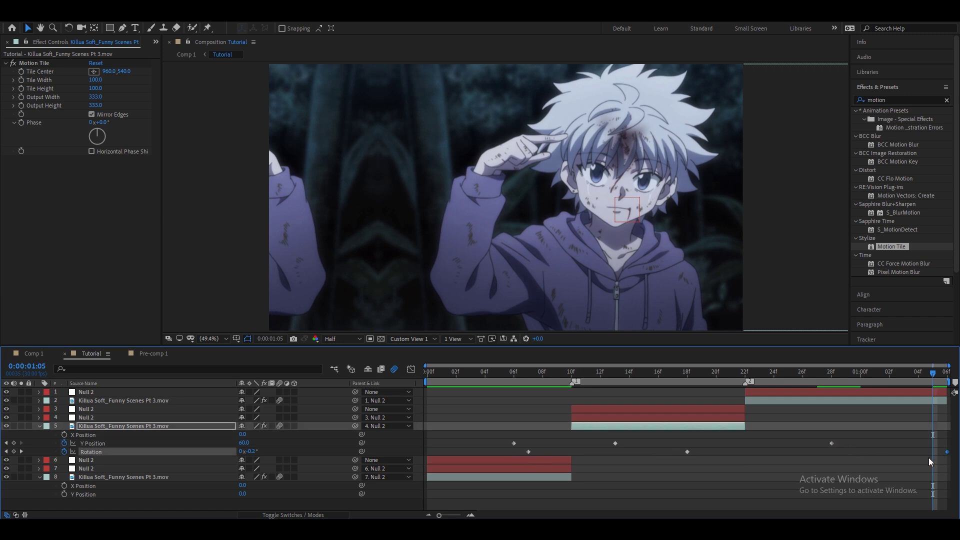
Review the shake from frame 3 and select all of layer 5's Y Position and Rotation keyframes.
left_click(111, 443, "shift")
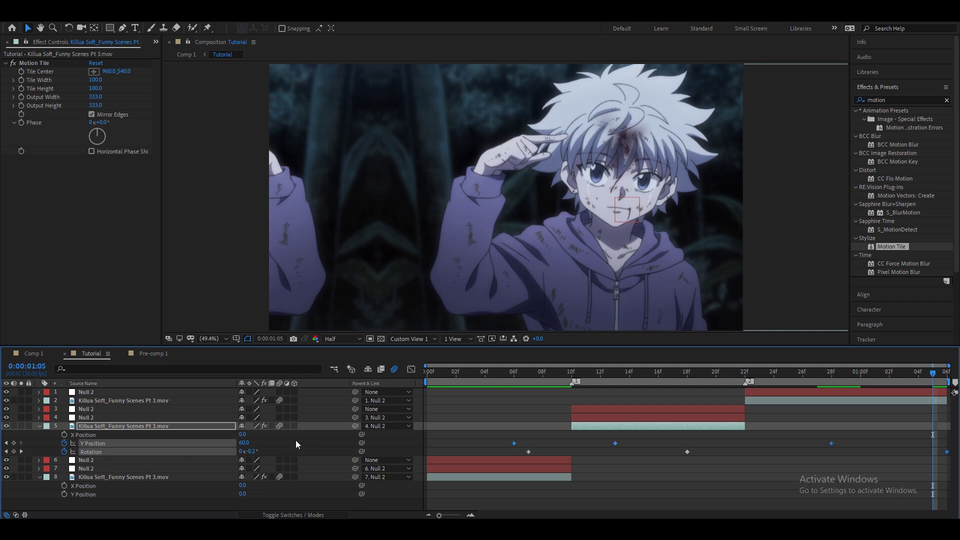
left_click(215, 453, "shift")
left_click(483, 443)
left_click_drag(538, 373, 463, 389)
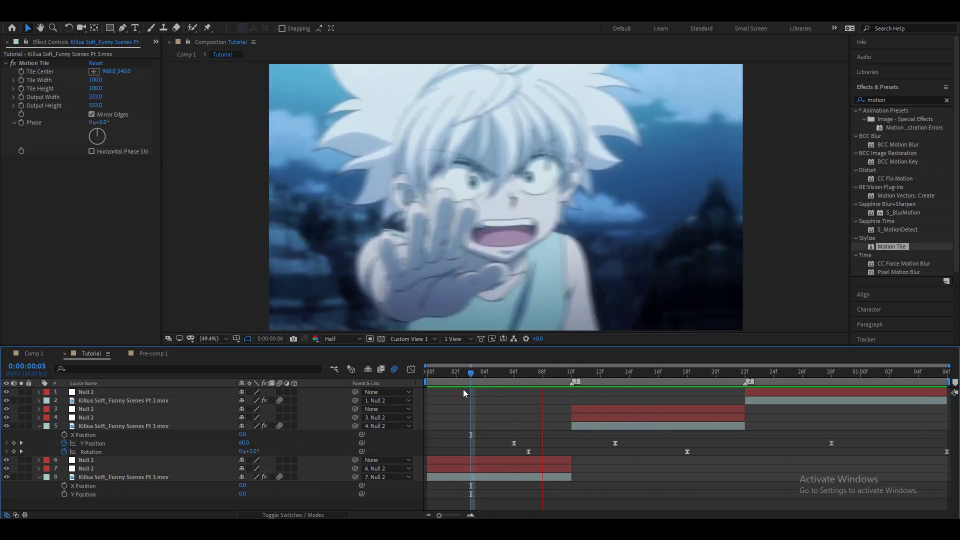
key("space")
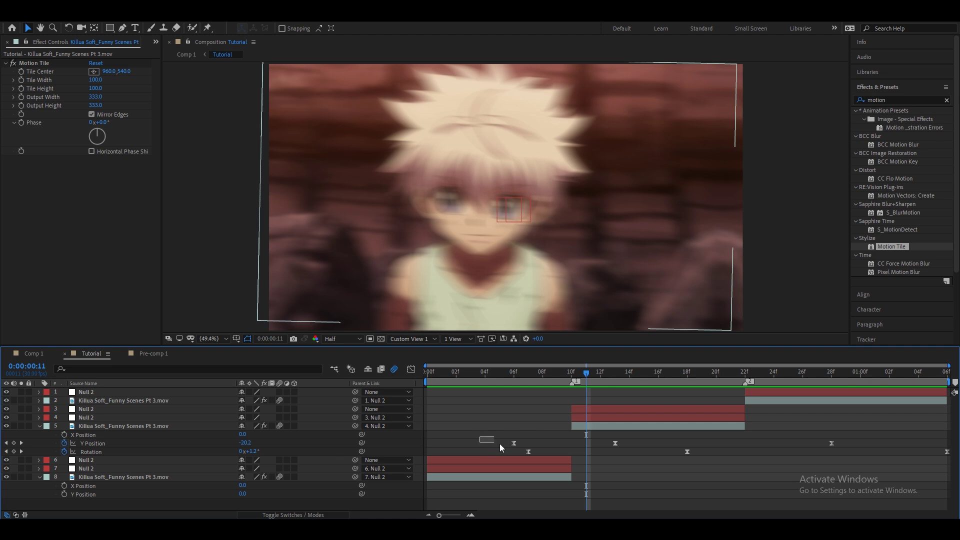
left_click_drag(500, 443, 950, 457)
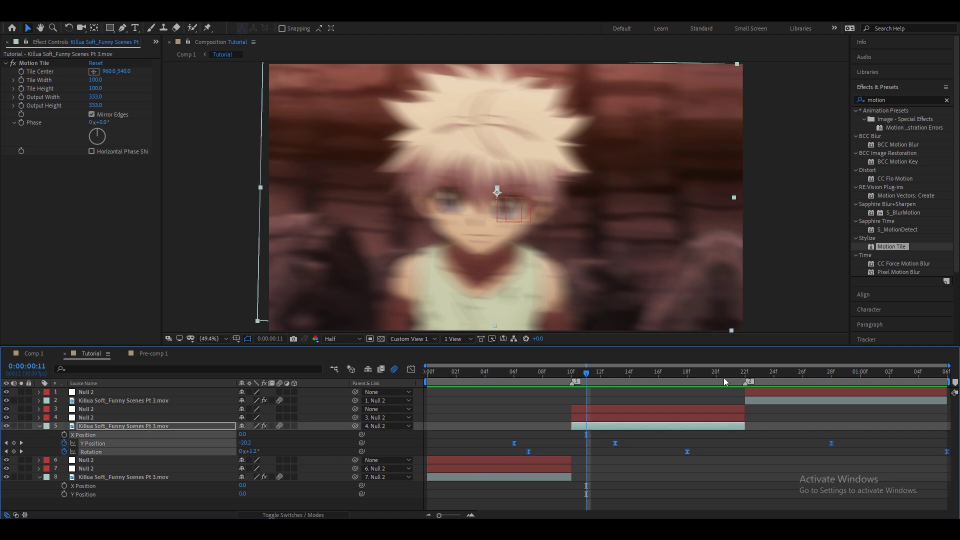
left_click_drag(724, 377, 687, 377)
Paste layer 5's Y Position and Rotation keyframes onto layer 2 and check its motion.
left_click(767, 403)
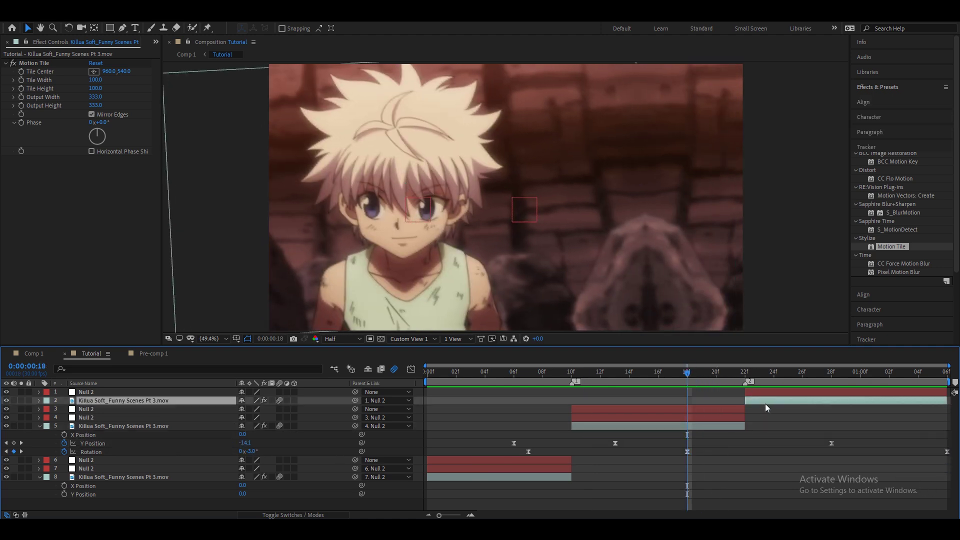
key("ctrl+b")
key("ctrl+v")
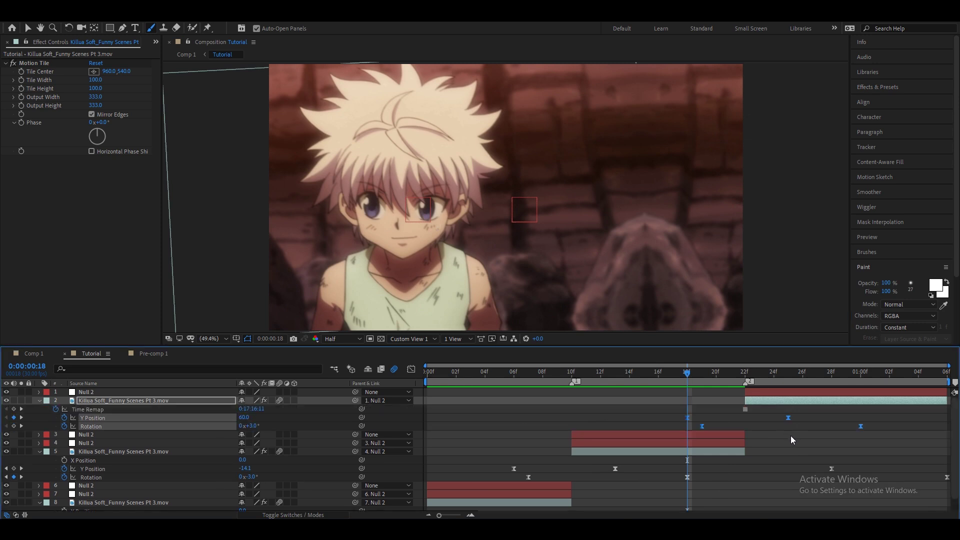
mouse_move(697, 380)
left_mouse_down()
mouse_move(731, 381)
mouse_move(846, 420)
left_mouse_up()
key("Home")
Paste the keyframes onto layer 8, shift them a few frames earlier, collapse and preview.
scroll(472, 425, "down", 1)
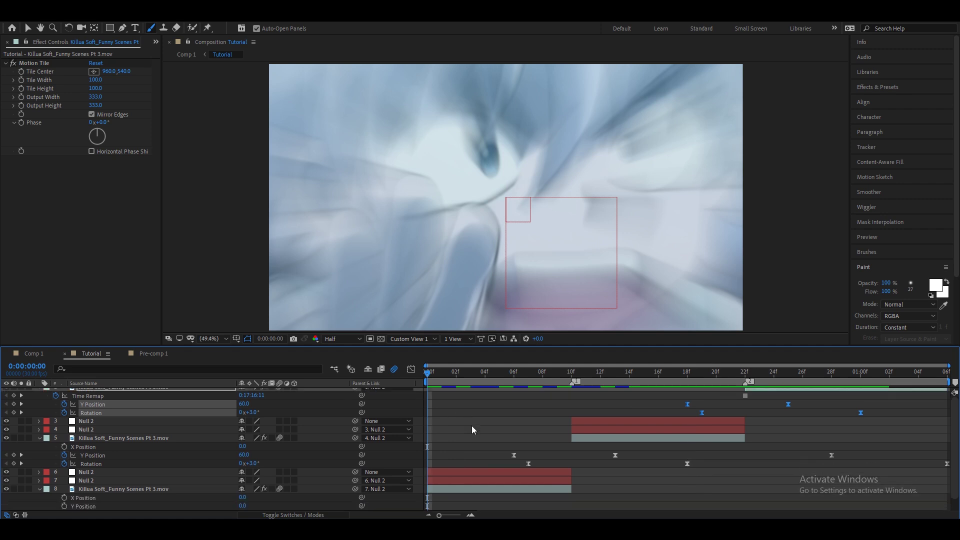
left_click(457, 491)
key("ctrl+v")
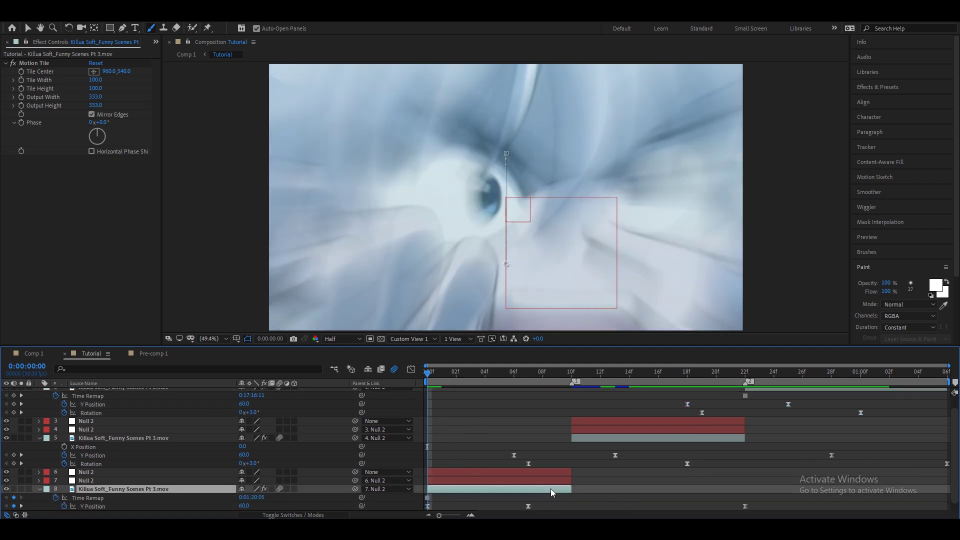
scroll(570, 495, "down", 1)
mouse_move(355, 502)
left_mouse_down()
mouse_move(488, 499)
mouse_move(463, 501)
left_mouse_up()
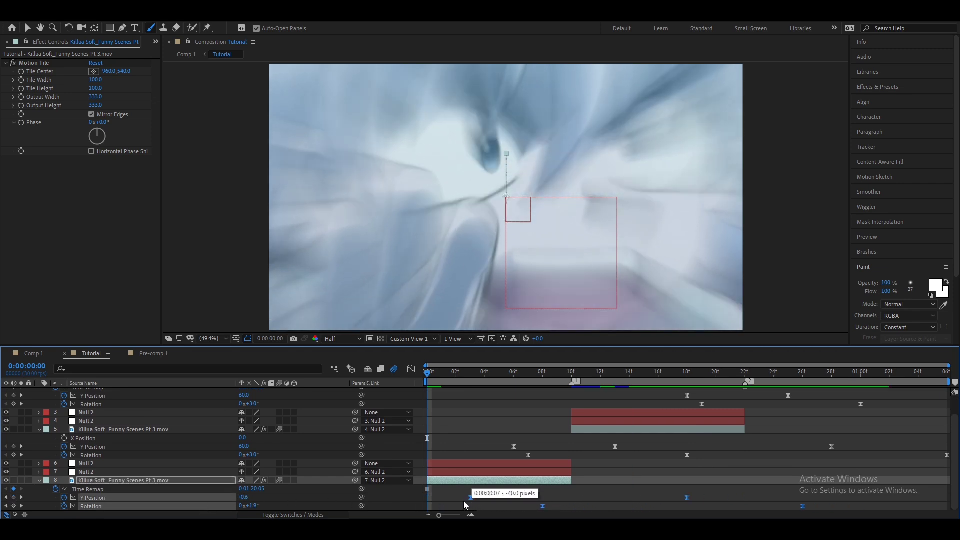
left_click(482, 436)
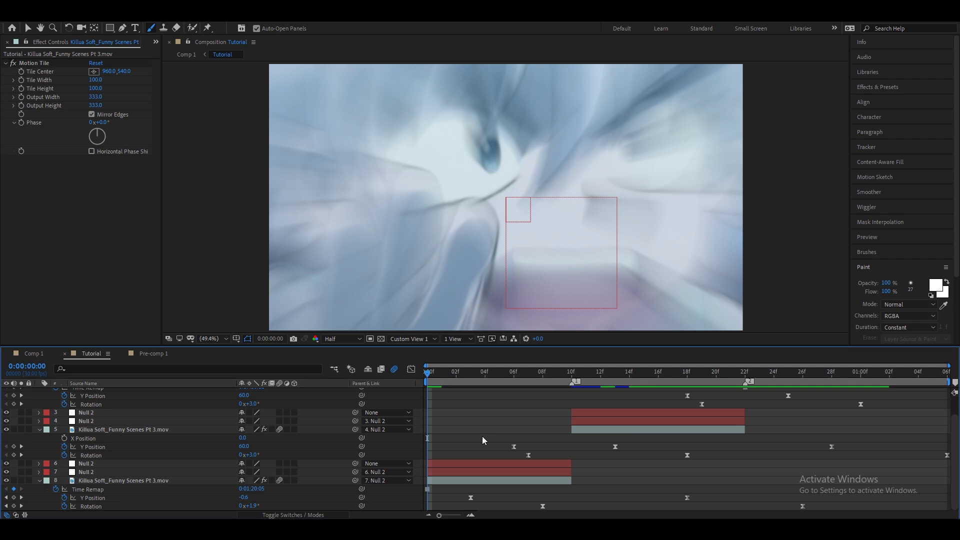
key("u")
key("space")
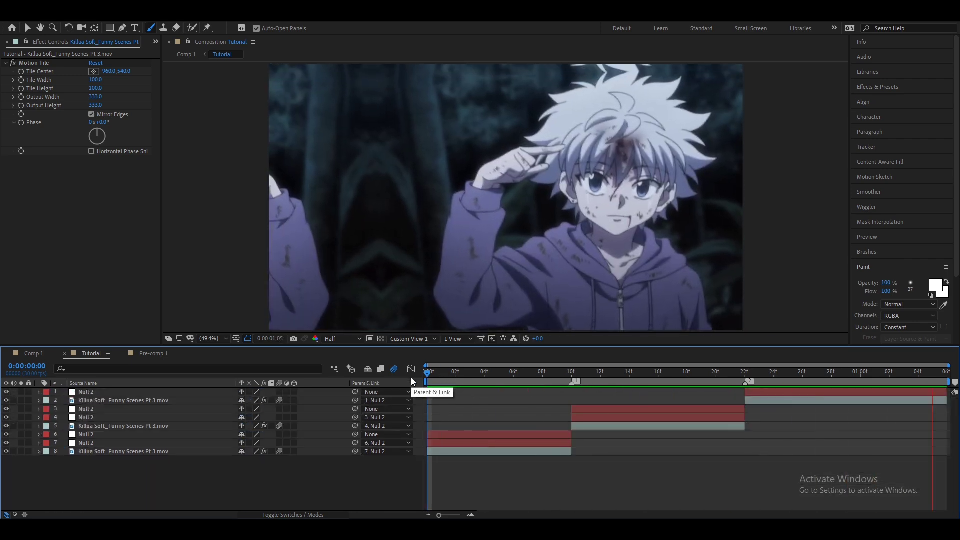
Select all eight layers and pre-compose them into a layer named 'pre-comp'.
left_click(470, 377)
left_click(777, 393)
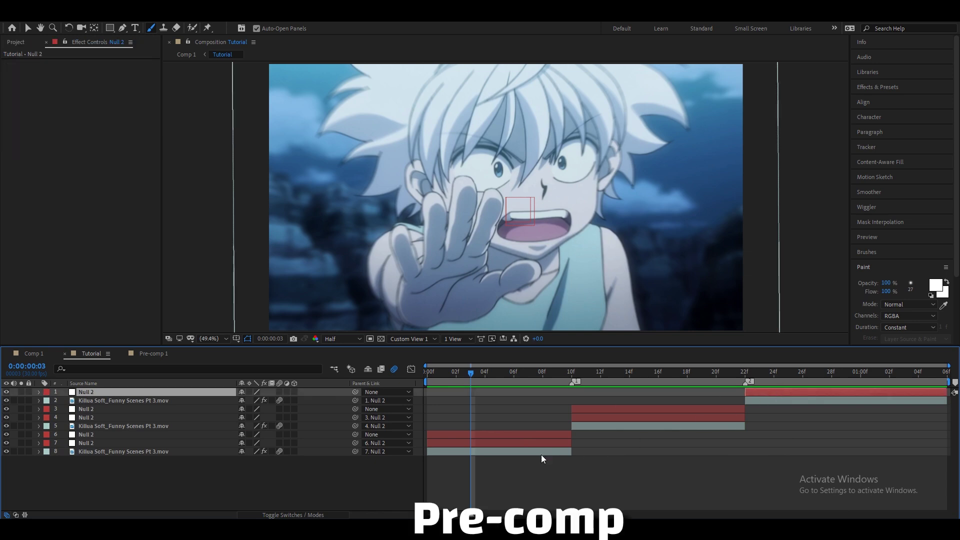
left_click(512, 450, "shift")
key("ctrl+shift+c")
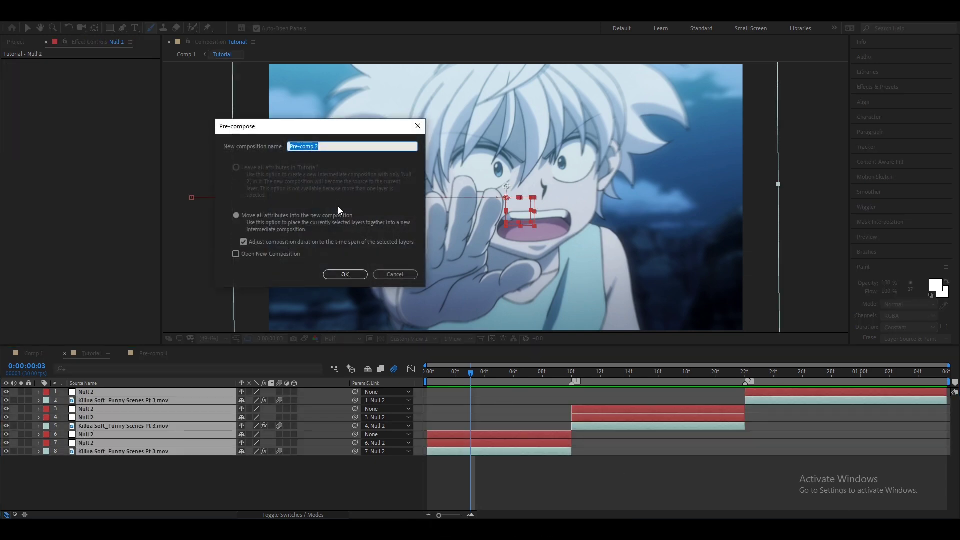
type("pre")
key("BackSpace")
key("BackSpace")
key("BackSpace")
type("o")
type("n")
left_click(352, 272)
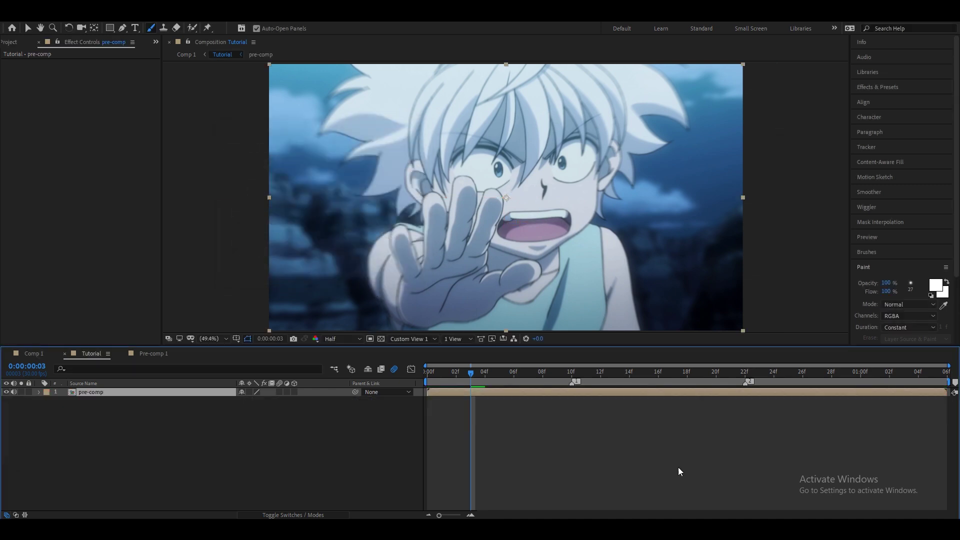
left_click(678, 467)
Create a black solid layer named 'Vertical Bars'.
right_click(424, 395)
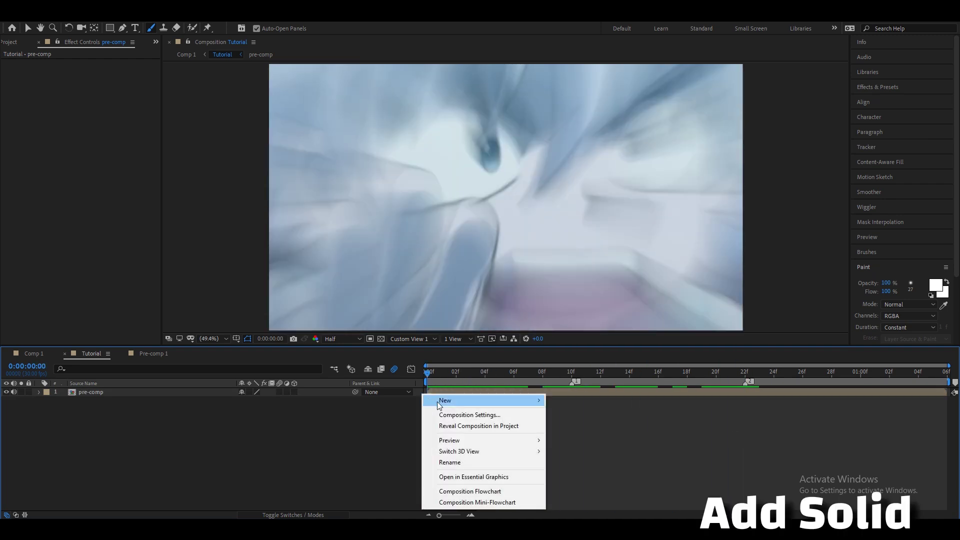
mouse_move(446, 400)
left_click(590, 428)
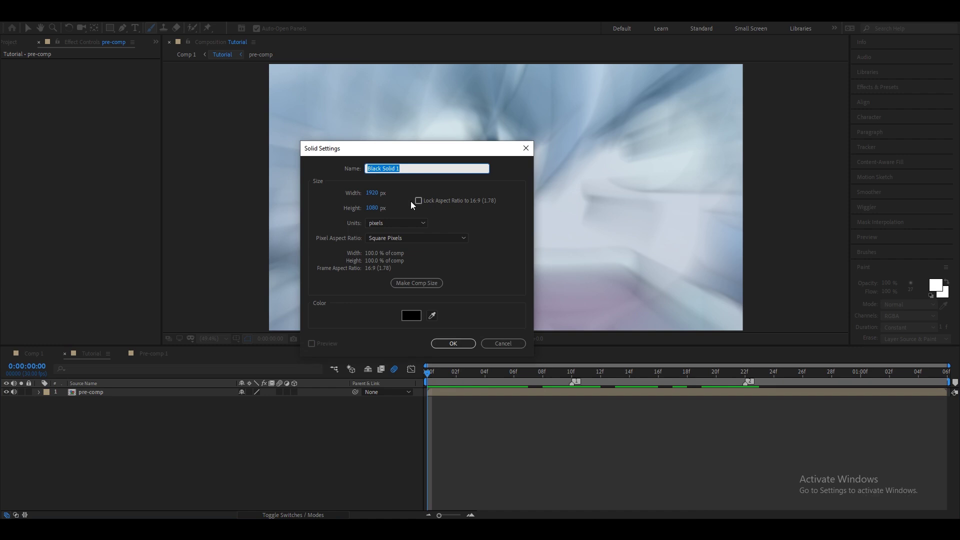
type("Vertical Bars")
left_click(450, 342)
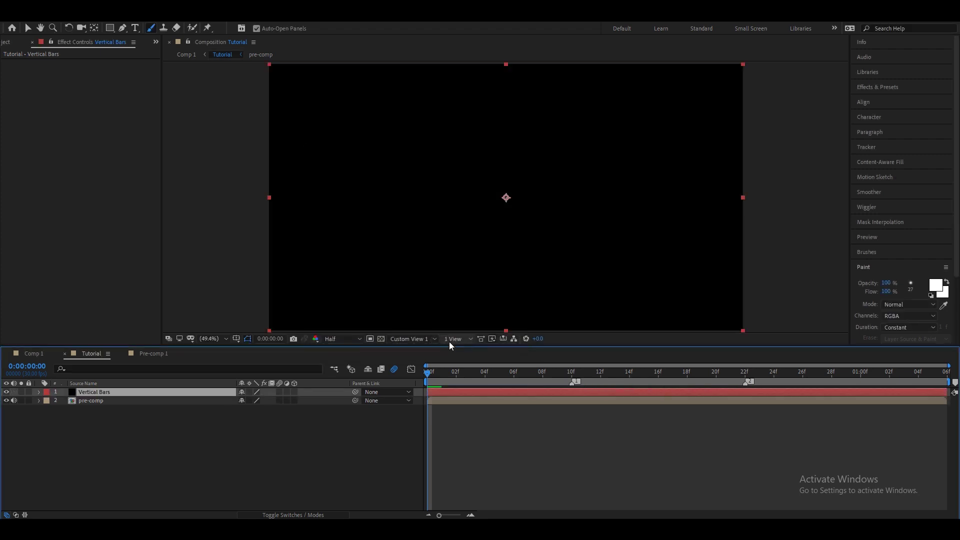
At 14f, search 'cc jaws' in Effects & Presets and apply CC Jaws to Vertical Bars.
left_click_drag(508, 383, 630, 385)
left_click(635, 390)
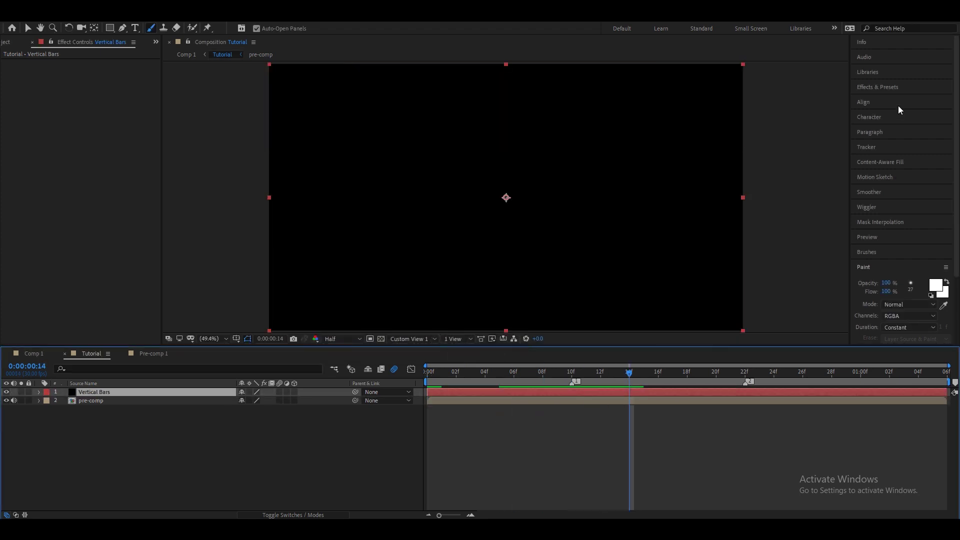
left_click(884, 89)
left_click(890, 100)
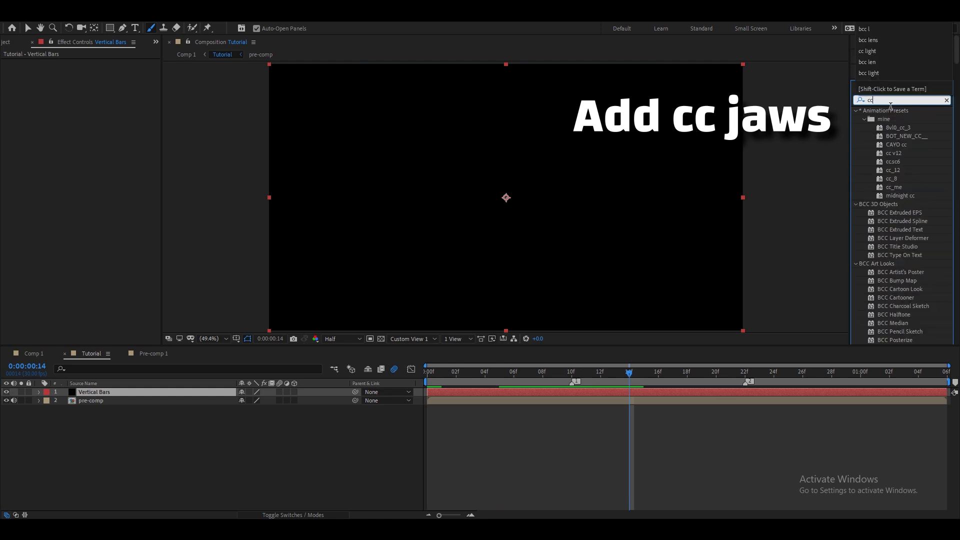
type("cc jaws")
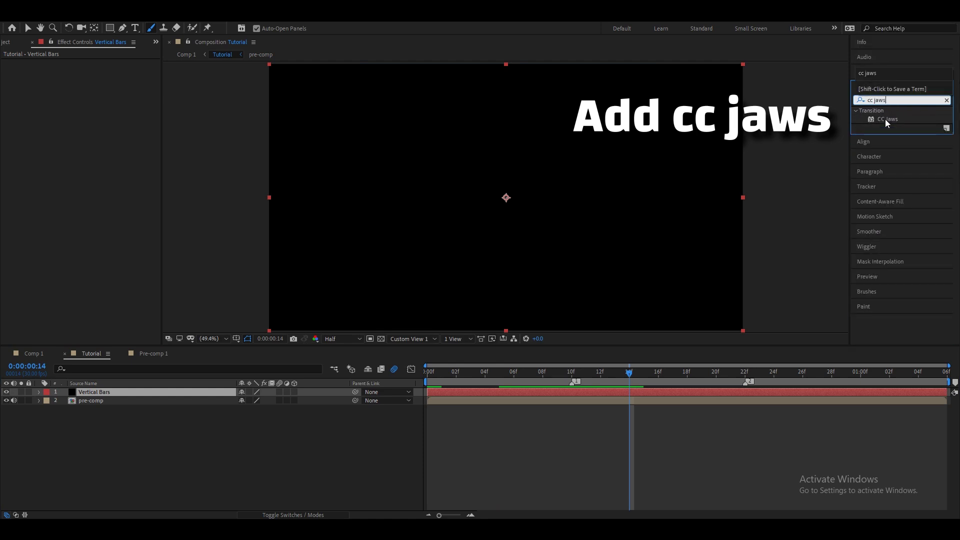
mouse_move(885, 119)
left_mouse_down()
mouse_move(738, 355)
mouse_move(668, 395)
left_mouse_up()
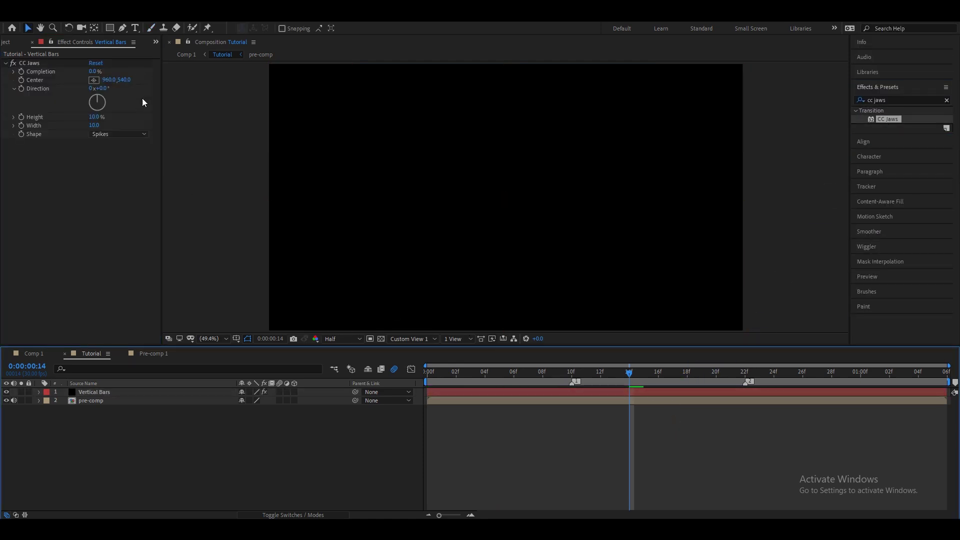
Set CC Jaws Completion to 50%, Height to 0% and Direction to 90°.
left_click(93, 72)
type("50")
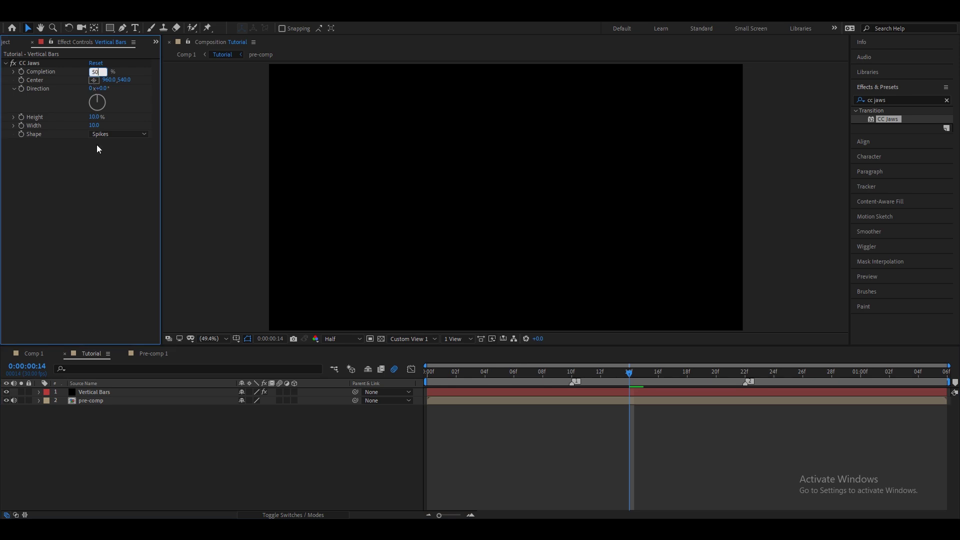
key("Return")
left_click(95, 117)
type("0")
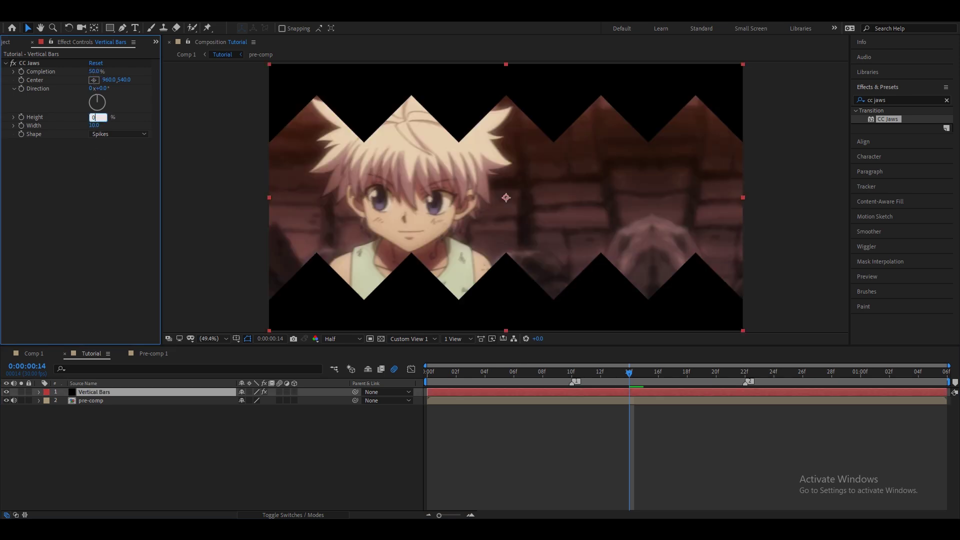
key("Return")
left_click_drag(106, 90, 102, 92)
left_click(102, 91)
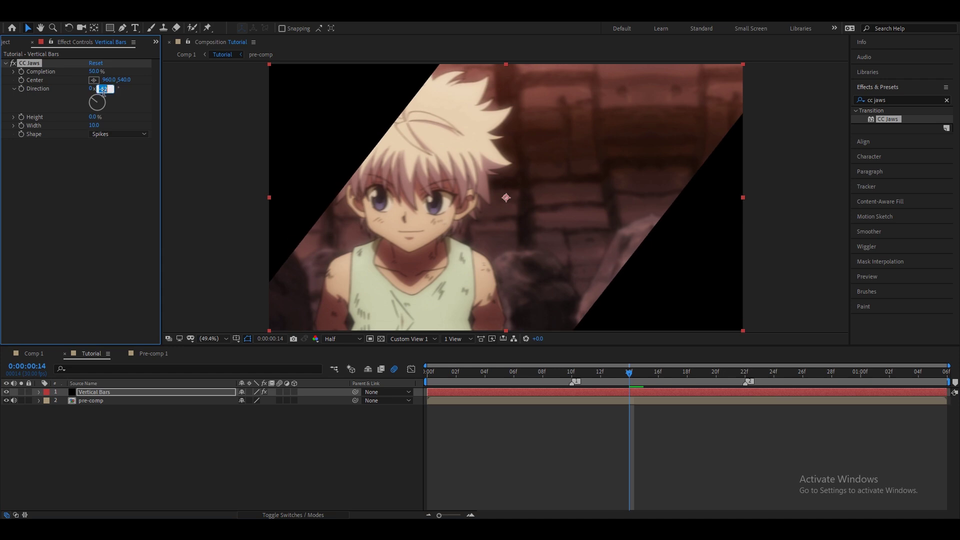
type("90")
key("Return")
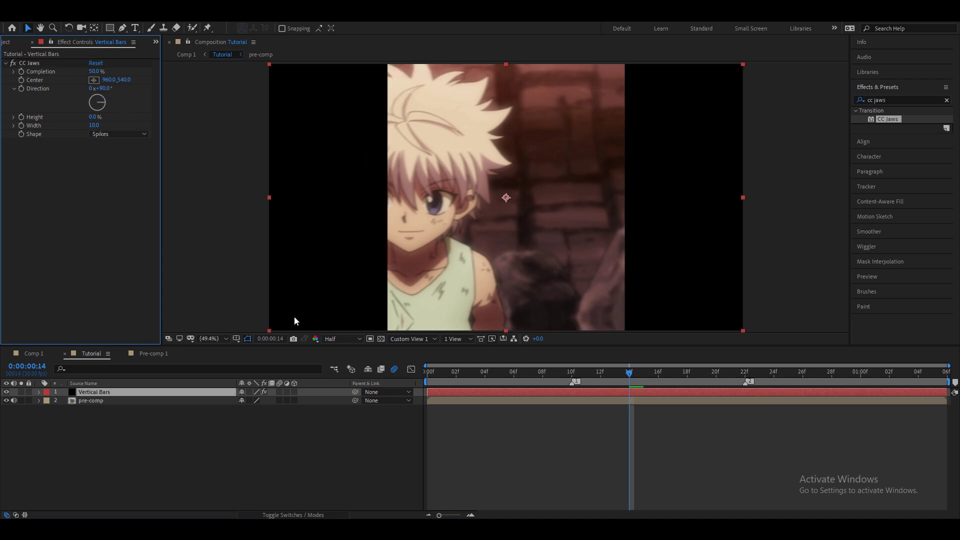
Keyframe CC Jaws Completion and Center at 06f.
mouse_move(600, 380)
left_mouse_down()
mouse_move(517, 390)
mouse_move(545, 382)
mouse_move(499, 382)
left_mouse_up()
left_click(542, 392)
left_click(510, 403)
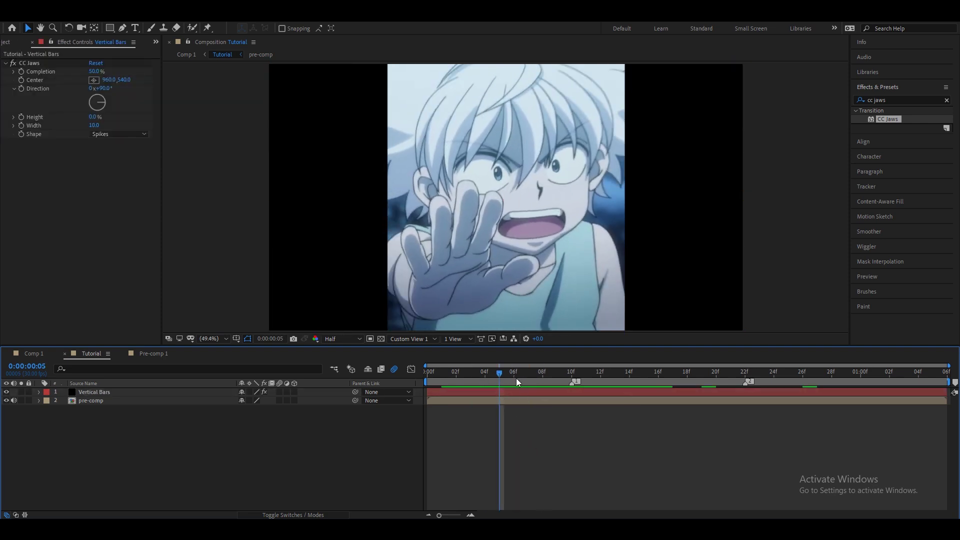
left_click(517, 382)
left_click(459, 393)
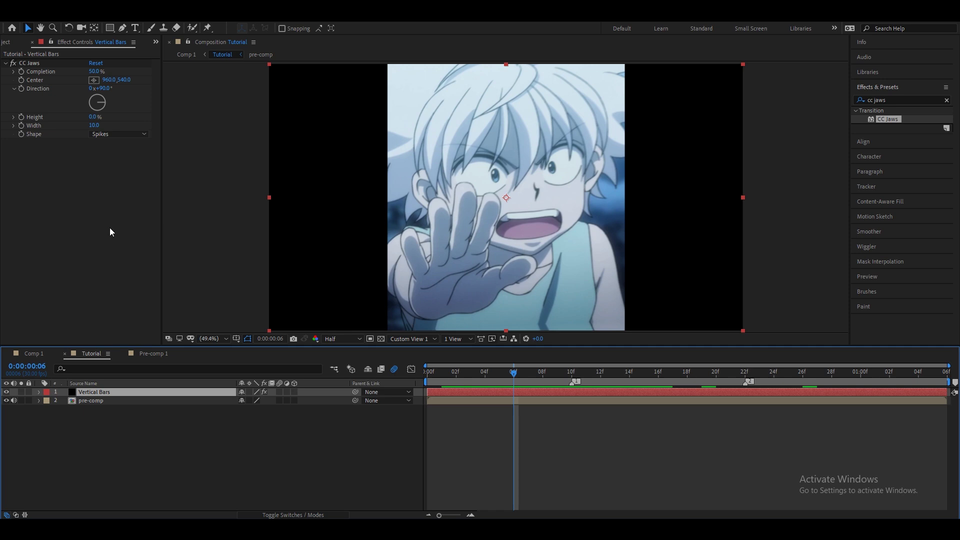
left_click(21, 72)
left_click(21, 80)
Raise the CC Jaws Completion keyframe to 100% at 06f.
key("u")
left_click(506, 451)
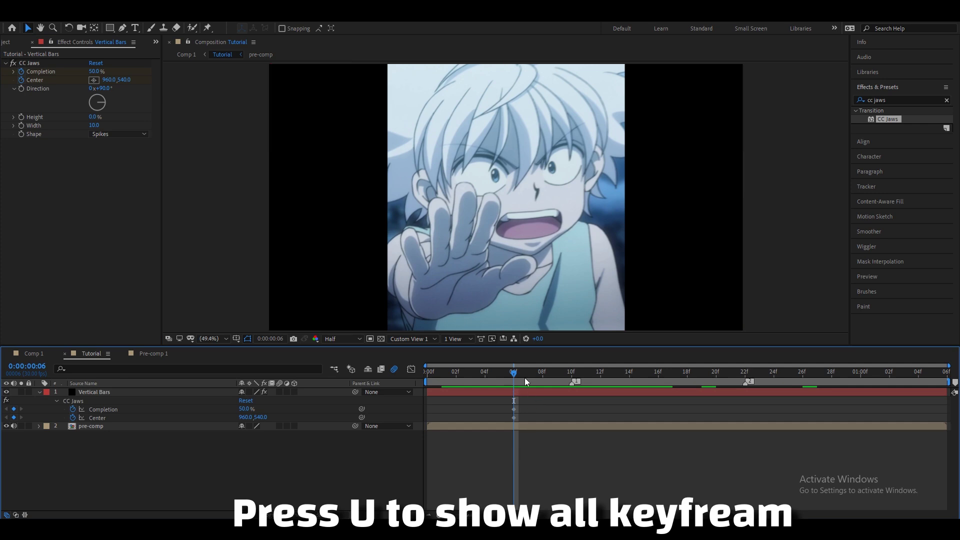
left_click_drag(521, 379, 522, 390)
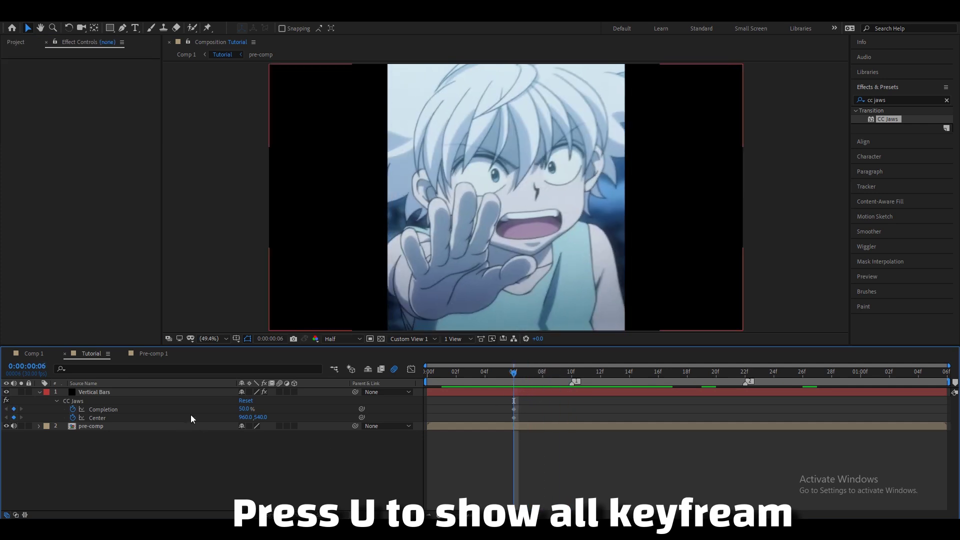
left_click_drag(249, 409, 289, 409)
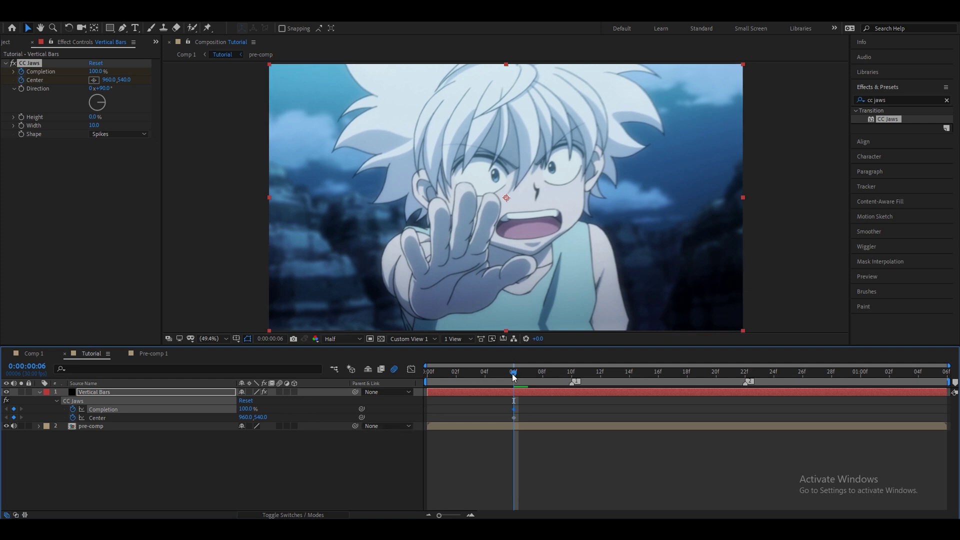
At 18f, keyframe Completion at 33% and nudge Center slightly right to 539.
left_click_drag(514, 378, 688, 403)
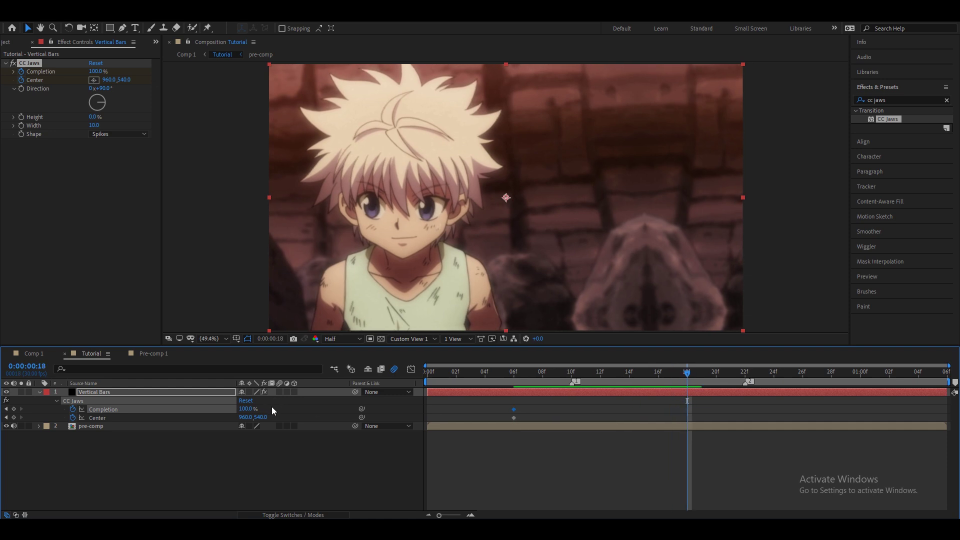
mouse_move(250, 409)
left_mouse_down()
mouse_move(29, 414)
mouse_move(235, 413)
left_mouse_up()
left_click(253, 410)
type("30")
key("Return")
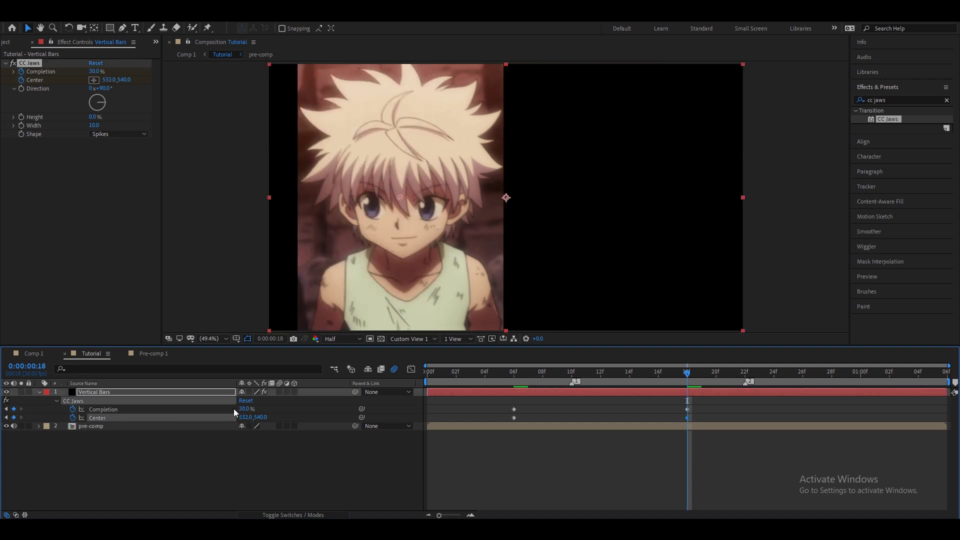
left_click(246, 409)
type("333")
key("BackSpace")
key("Return")
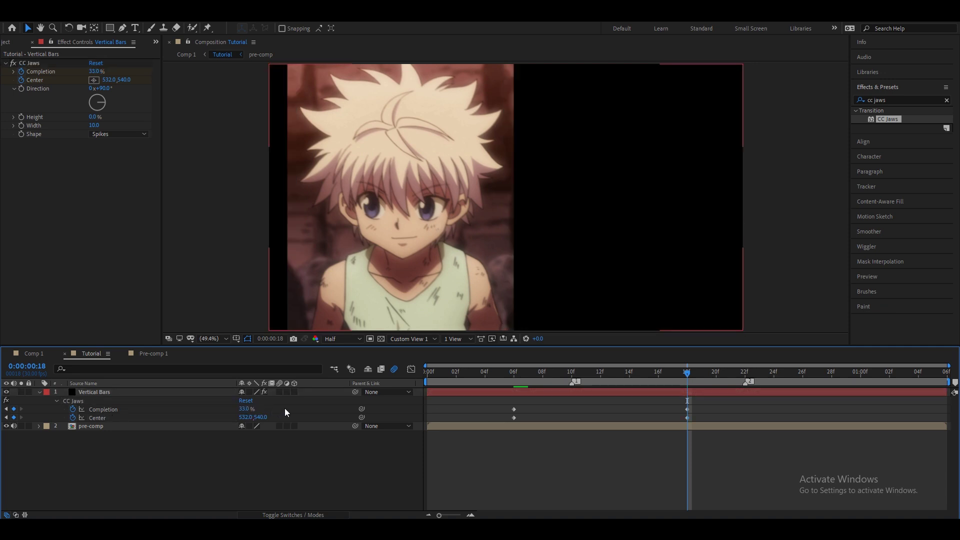
left_click_drag(251, 420, 255, 420)
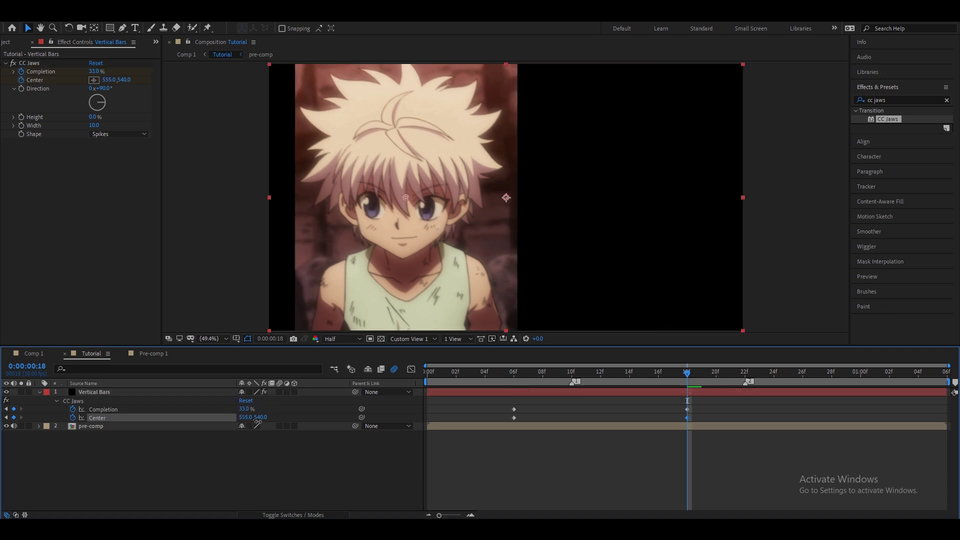
At 01:03 set Completion 28% and Center X 1368, then easy-ease all keyframes with F9.
left_click_drag(731, 373, 904, 373)
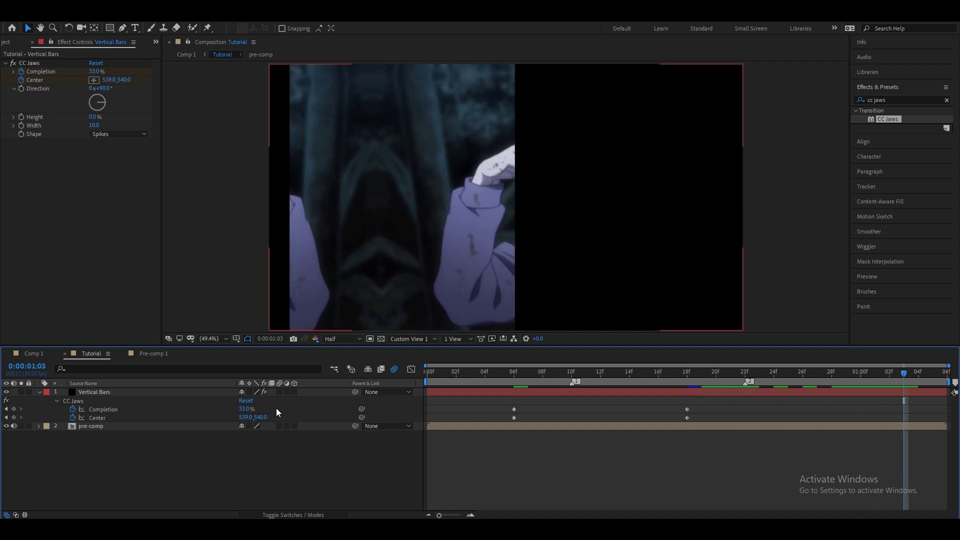
mouse_move(250, 410)
left_mouse_down()
mouse_move(495, 434)
mouse_move(664, 437)
left_mouse_up()
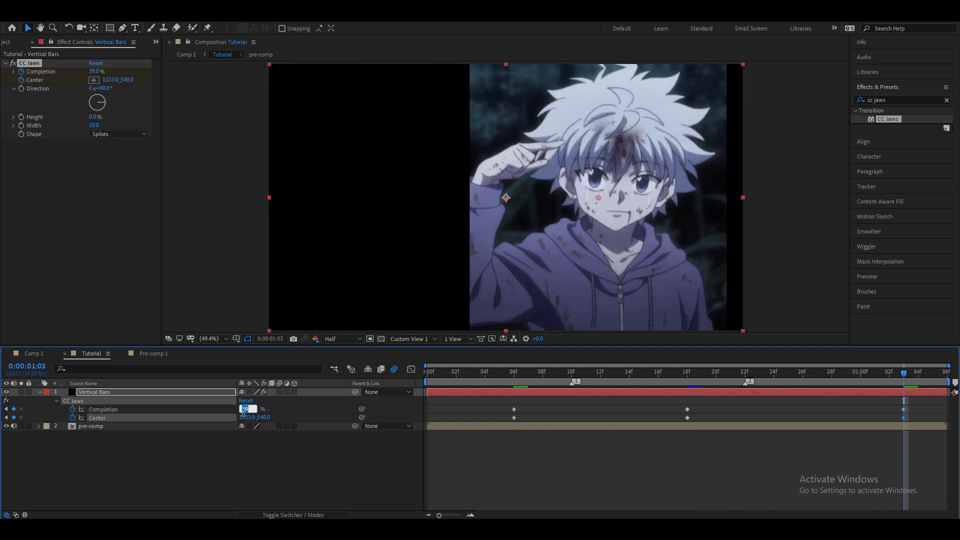
type("8")
key("Return")
left_click_drag(248, 417, 354, 424)
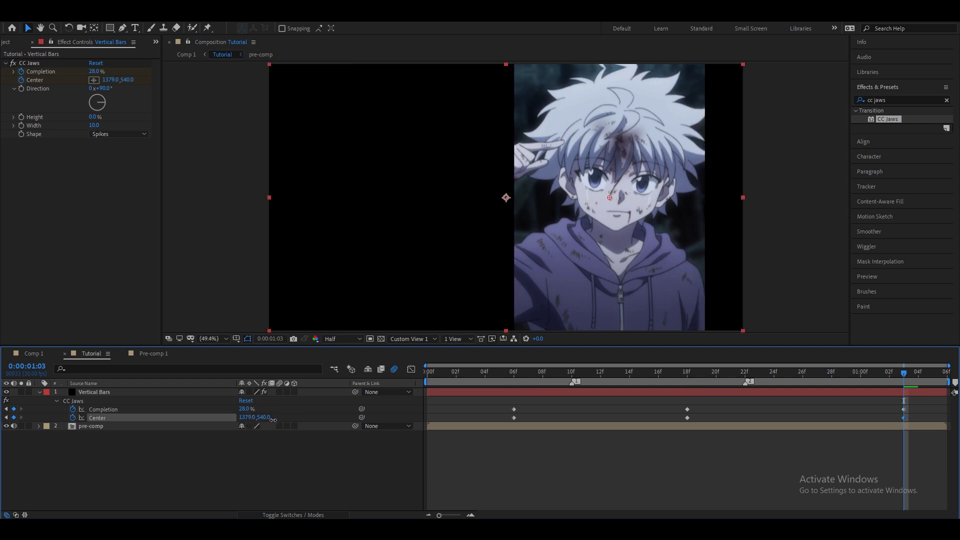
left_click_drag(916, 406, 452, 422)
key("F9")
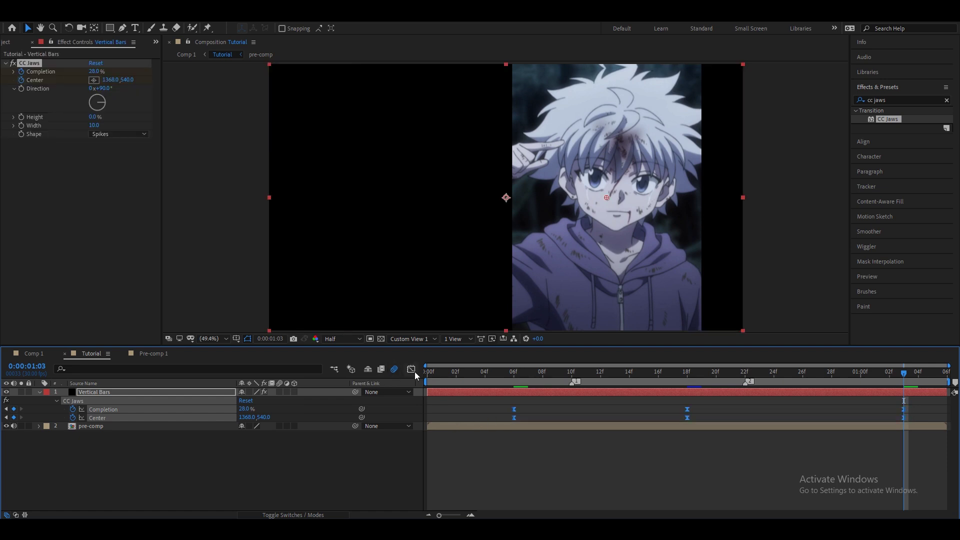
In the speed graph, drag out the influence handles at 06f, 18f and the final keyframe.
left_click(413, 371)
left_click(587, 504)
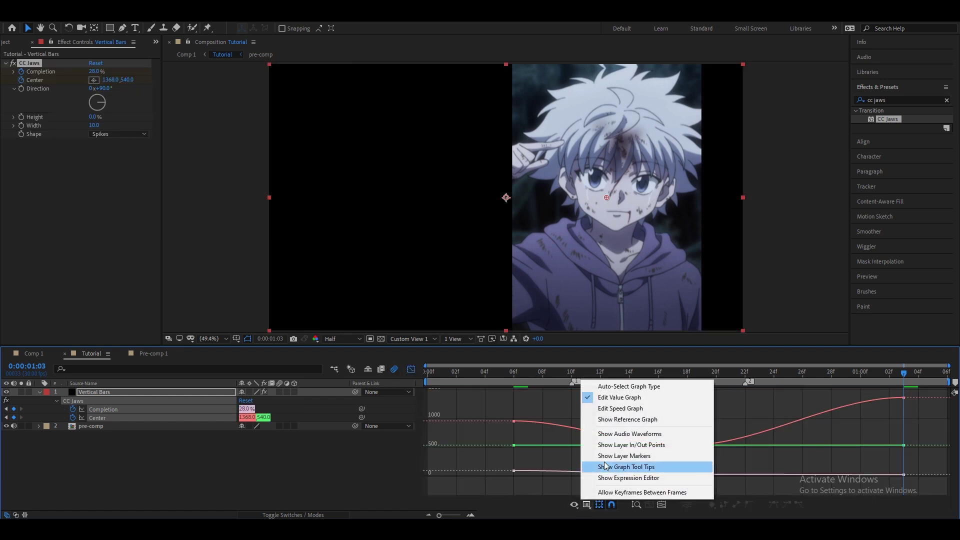
left_click(621, 411)
mouse_move(721, 485)
left_mouse_down()
mouse_move(668, 467)
mouse_move(625, 476)
left_mouse_up()
left_click(514, 476)
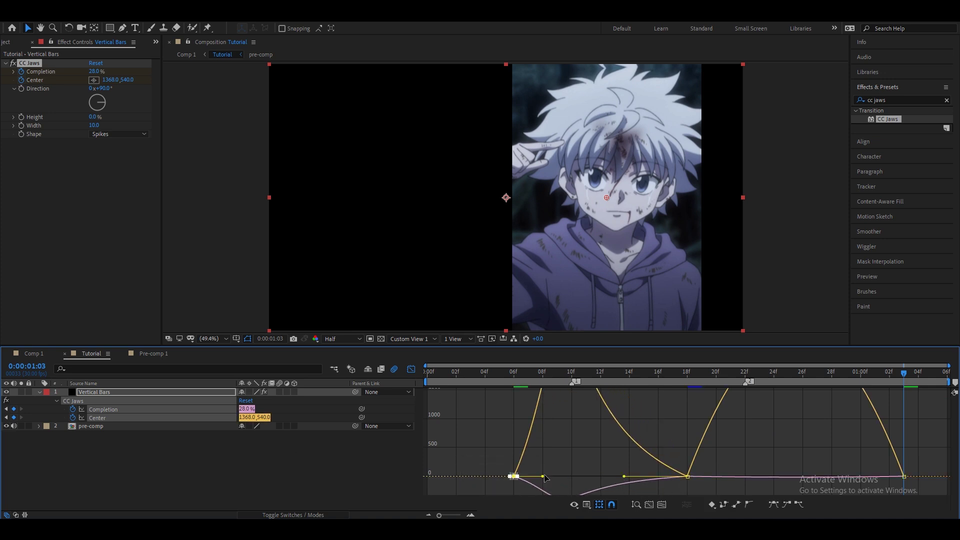
left_click_drag(520, 476, 565, 475)
left_click(662, 504)
left_click(662, 475)
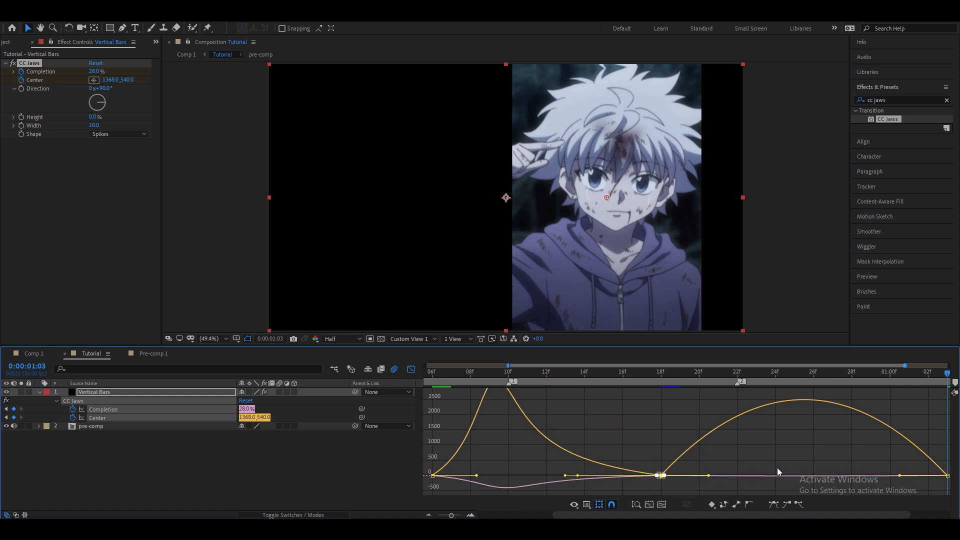
left_click(948, 476)
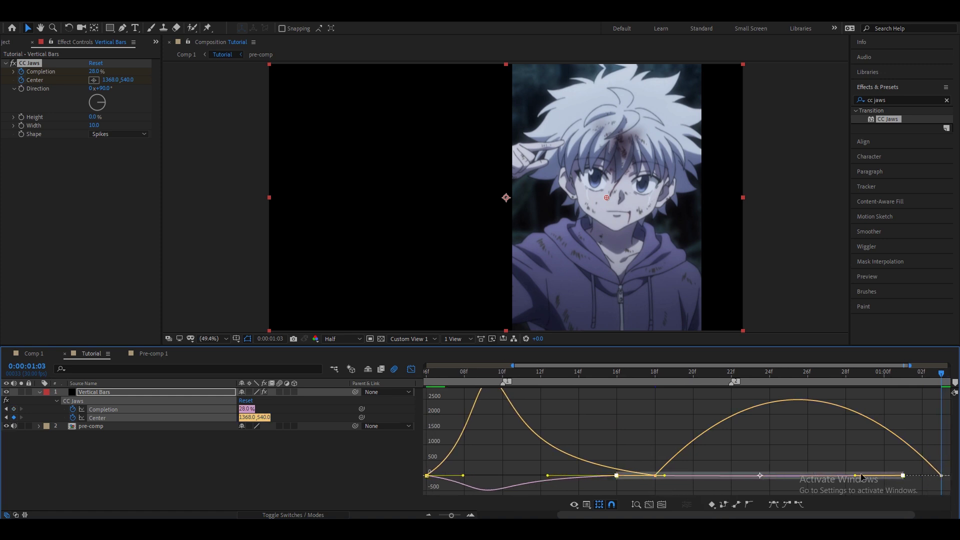
left_click(940, 476)
left_click_drag(893, 473, 816, 480)
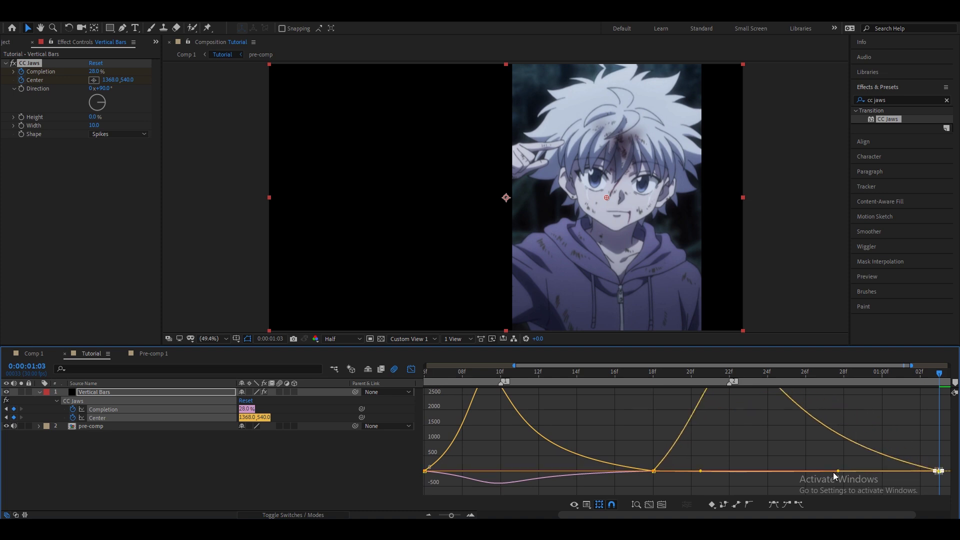
left_click(662, 504)
left_click(655, 481)
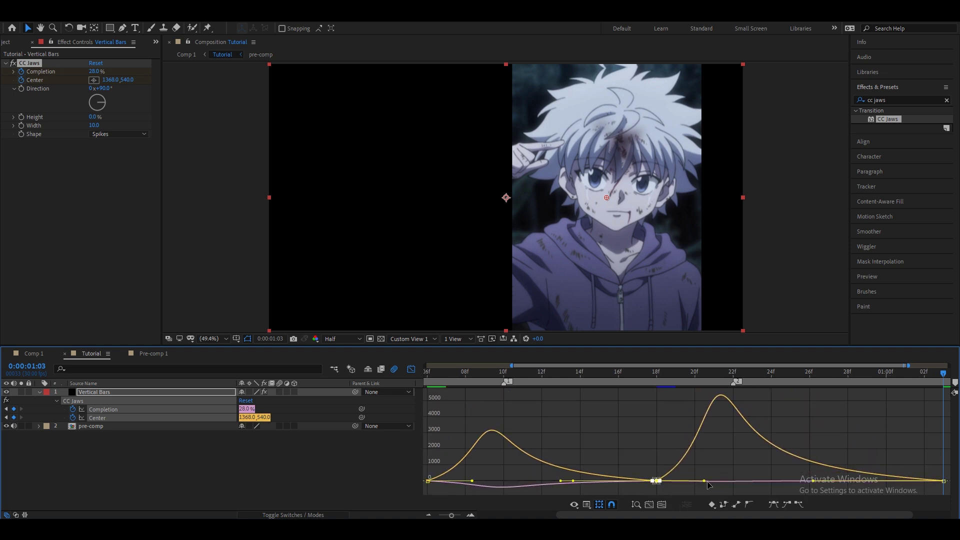
Return to the layer timeline and preview the transition, checking frames 7f to 14f.
left_click(411, 369)
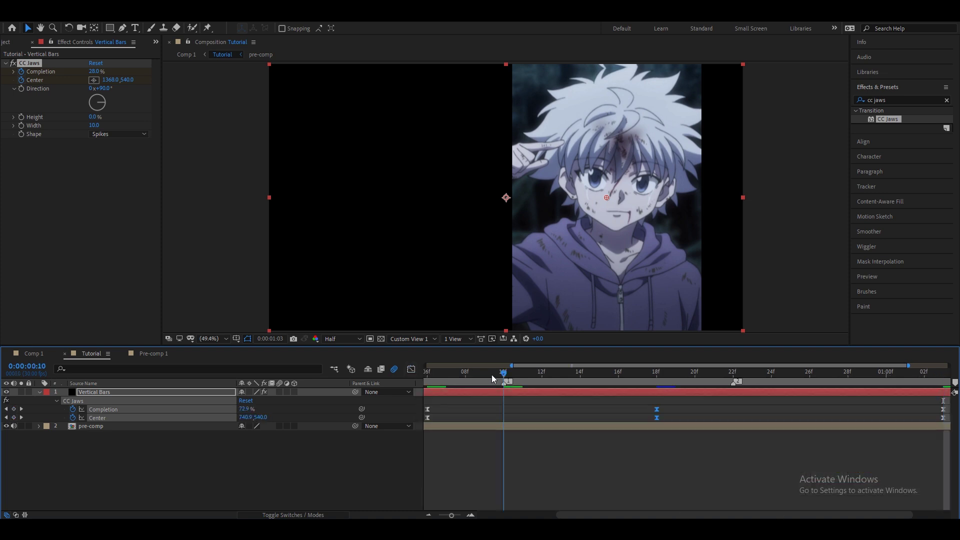
key("space")
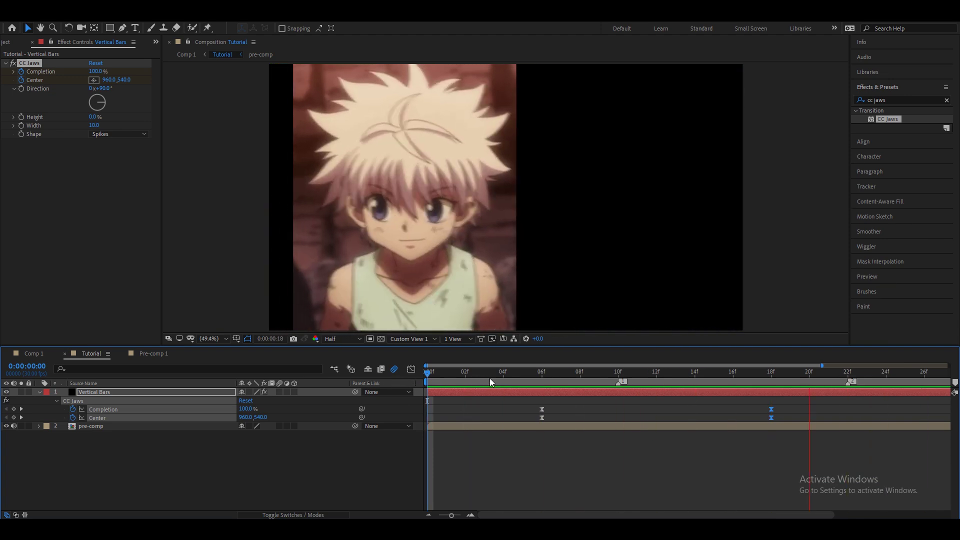
key("space")
mouse_move(634, 398)
left_mouse_down()
mouse_move(554, 398)
mouse_move(551, 406)
left_mouse_up()
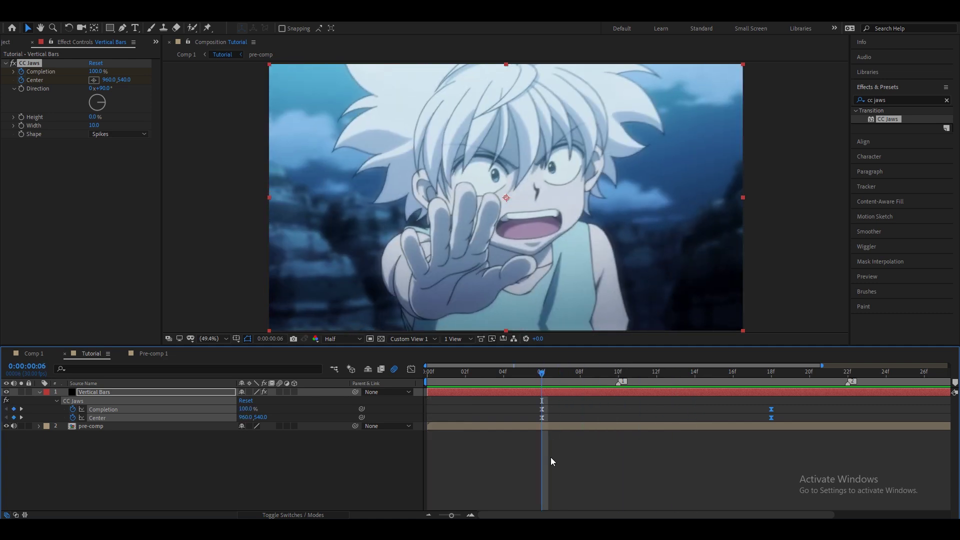
left_click(551, 457)
left_click(542, 397)
Keyframe Vertical Bars' Opacity from 0% at 06f to 100% at 14f and preview it.
key("t")
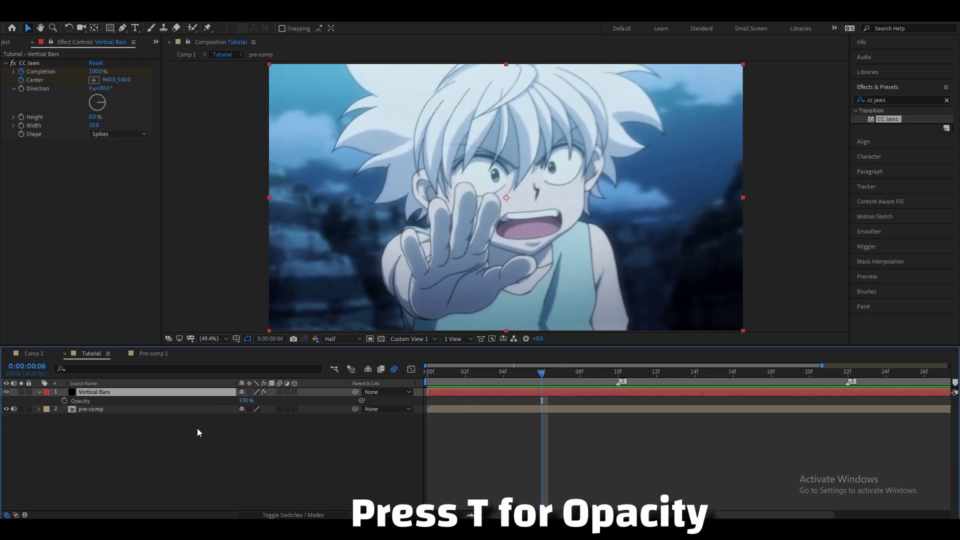
left_click(65, 401)
left_click_drag(538, 385, 695, 385)
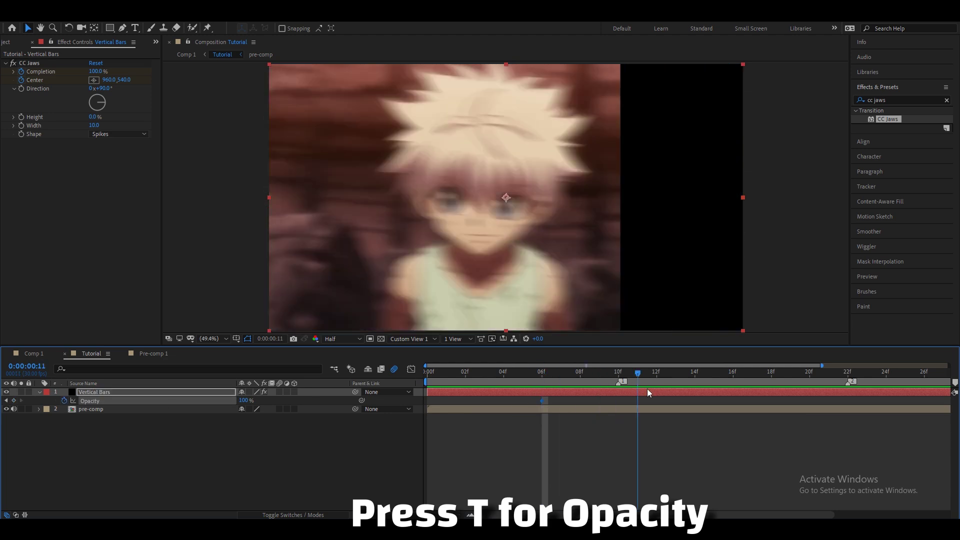
left_click(14, 401)
left_click(6, 400)
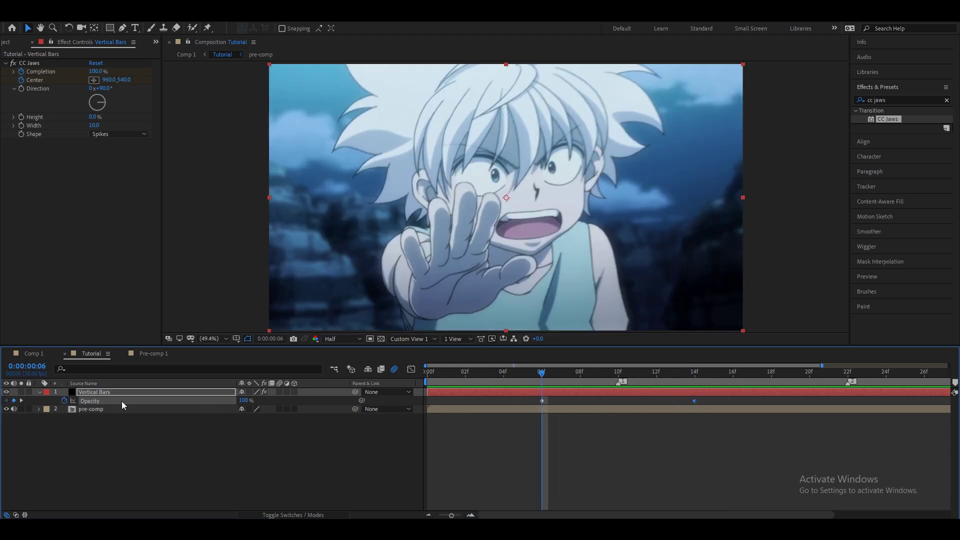
left_click_drag(238, 401, 101, 401)
key("space")
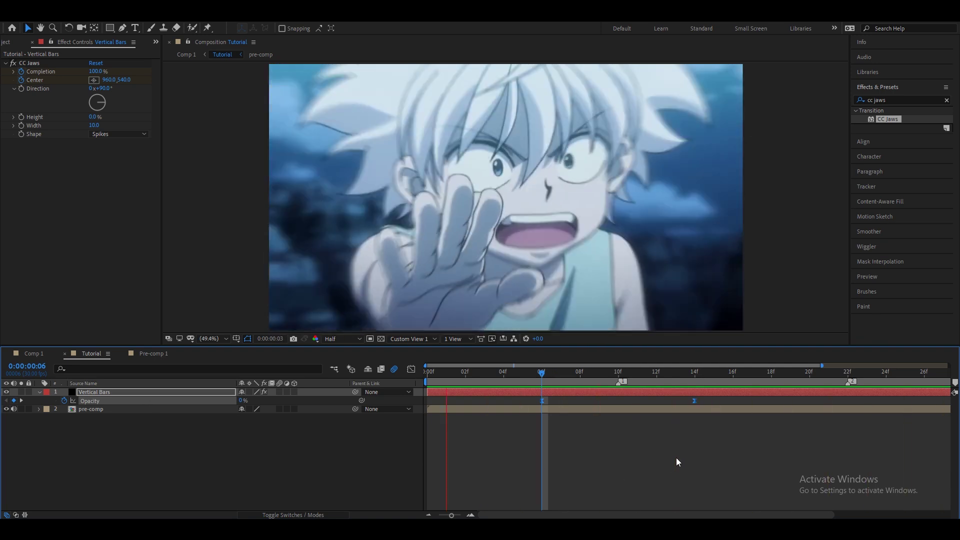
left_click_drag(564, 383, 579, 385)
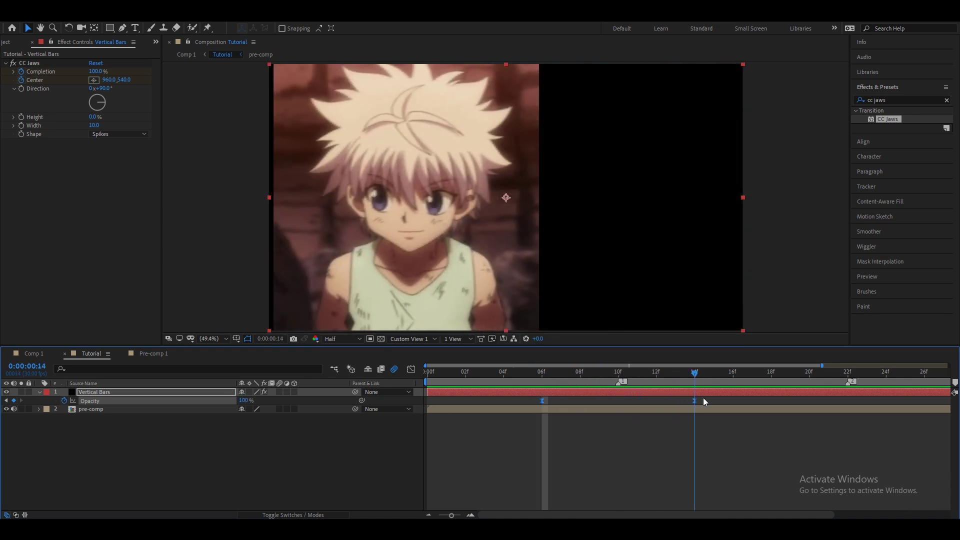
Shift the CC Jaws Center at 18f to 583,540 and preview the transition.
key("u")
left_click_drag(586, 378, 771, 409)
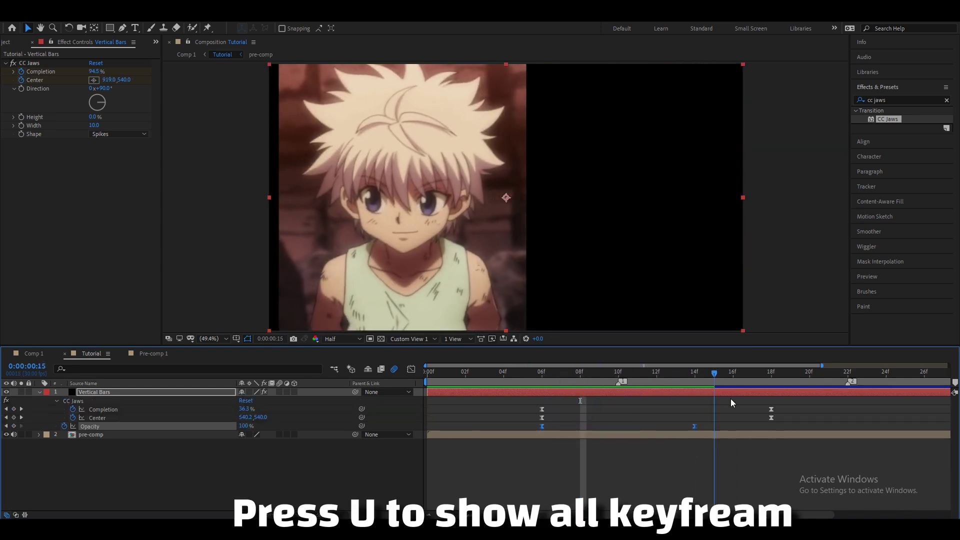
left_click(431, 515)
left_click(628, 482)
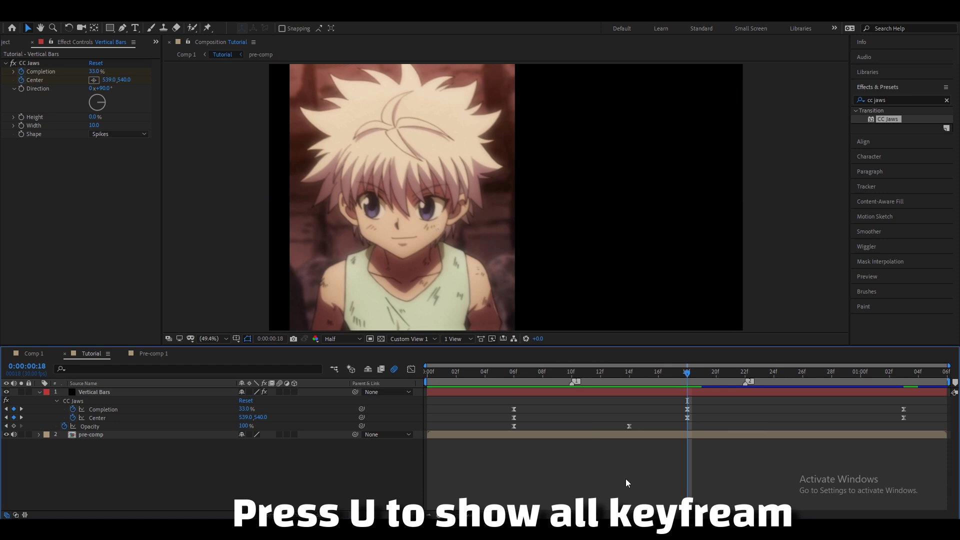
mouse_move(252, 418)
left_mouse_down()
mouse_move(260, 418)
mouse_move(249, 409)
left_mouse_up()
left_click_drag(688, 373, 369, 384)
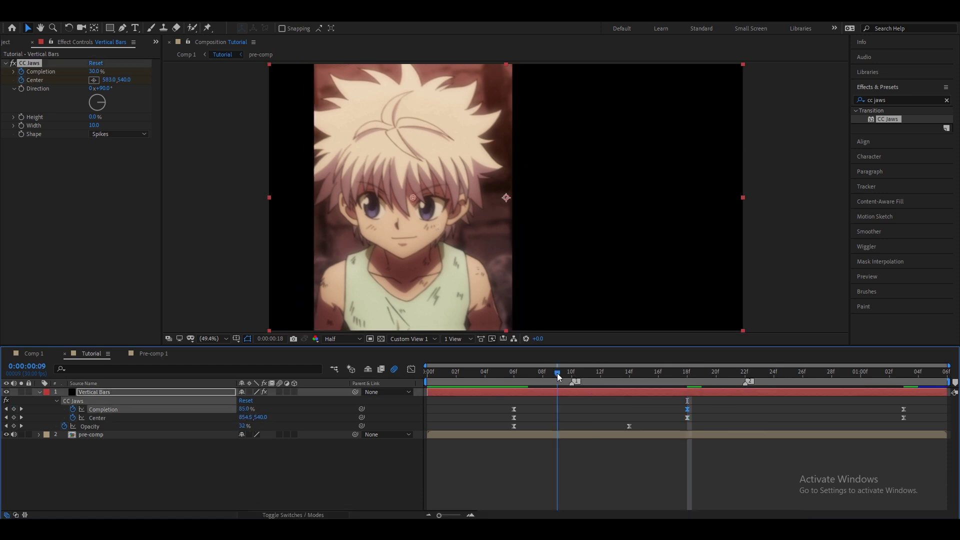
key("space")
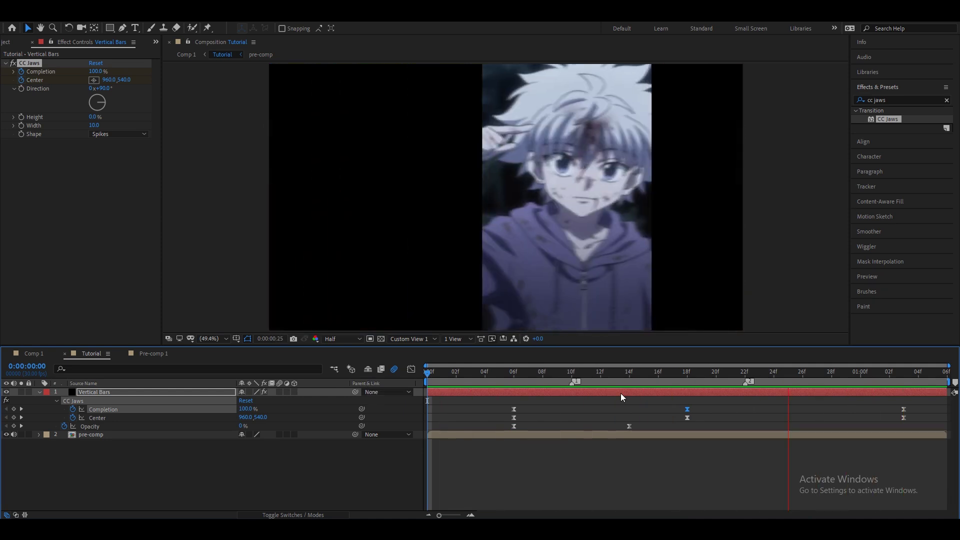
left_click(688, 376)
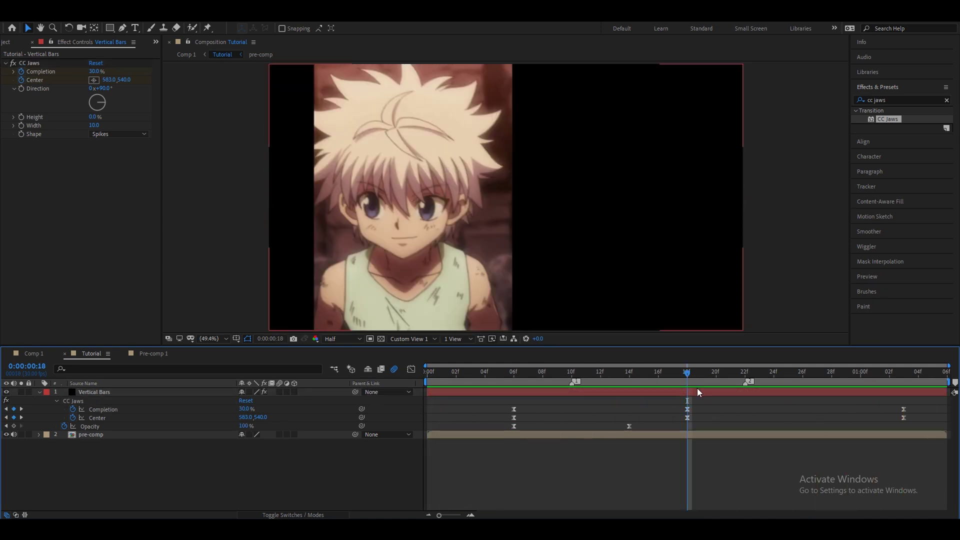
left_click(698, 391)
left_click(895, 100)
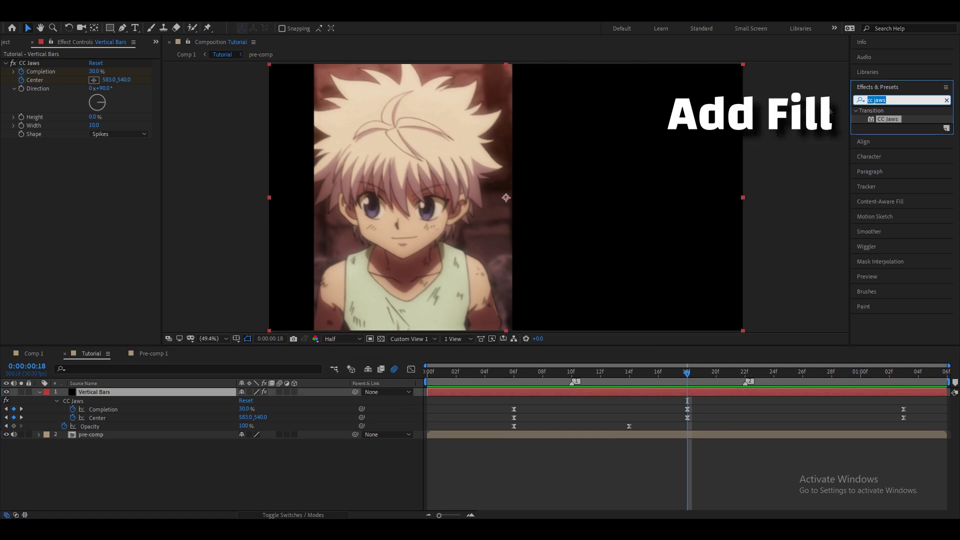
Search 'fill', apply the Fill effect to Vertical Bars and set its colour to black.
type("fill")
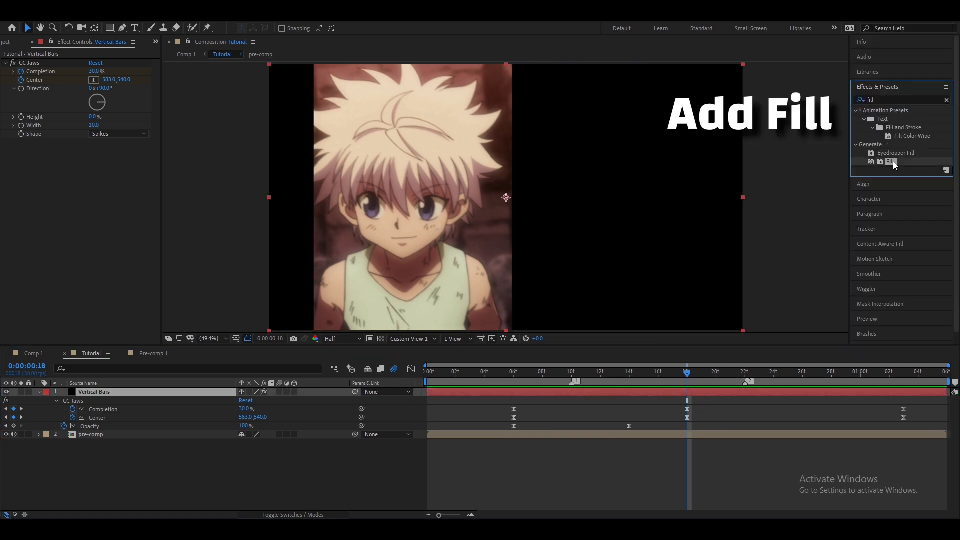
double_click(892, 162)
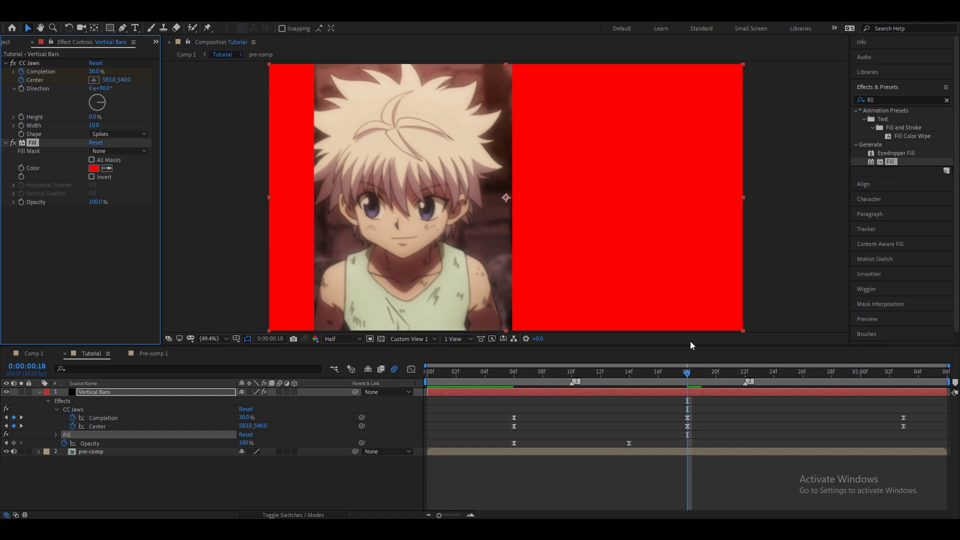
left_click(99, 170)
left_click_drag(76, 128, 20, 138)
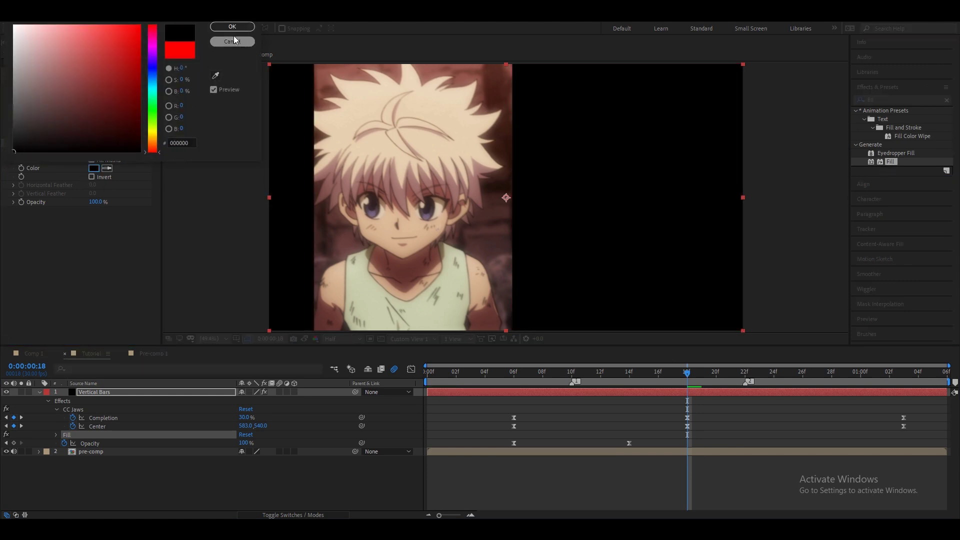
left_click(233, 28)
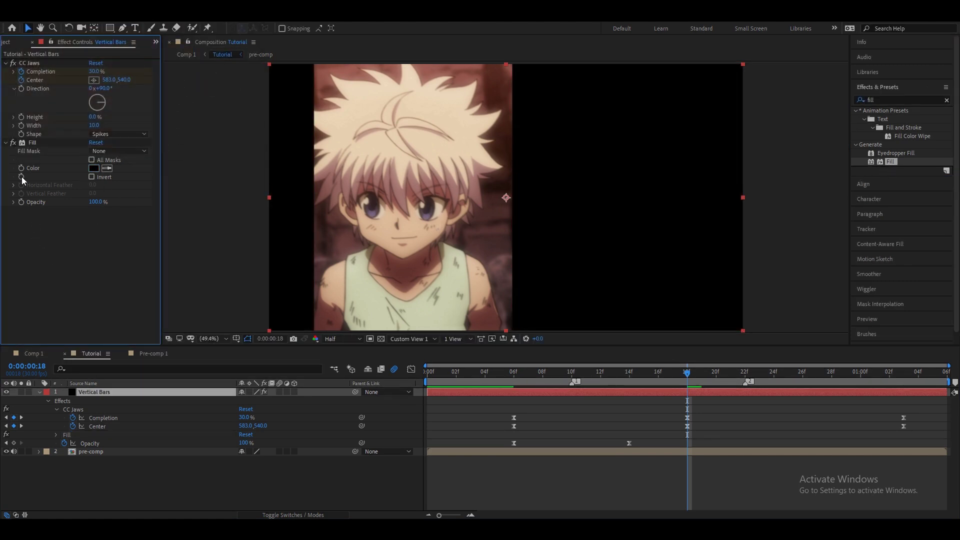
left_click(726, 422)
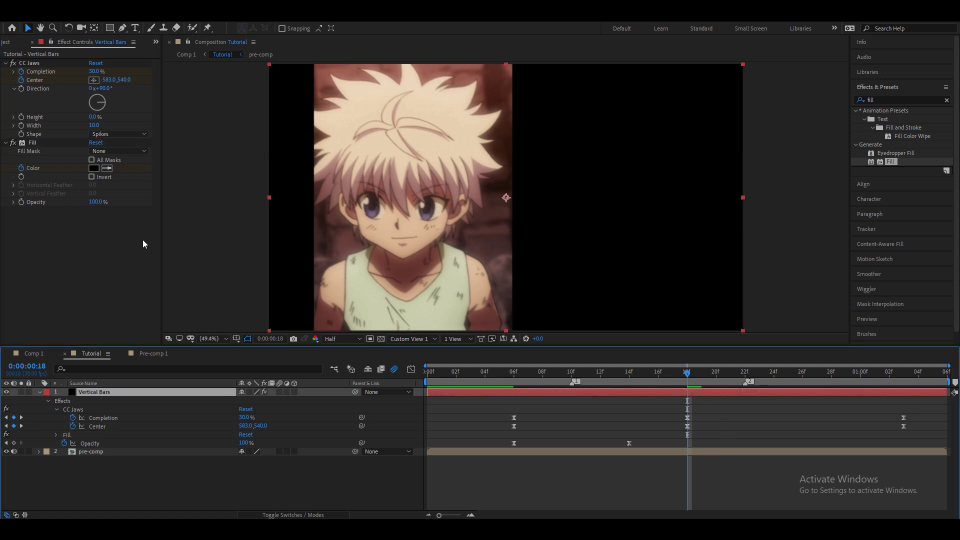
key("u")
key("u")
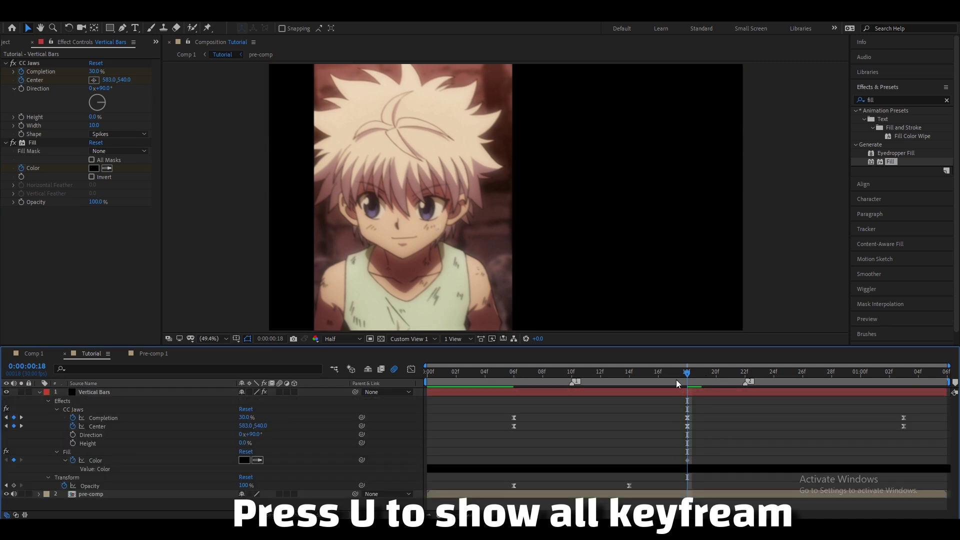
Move the Fill colour keyframe to 18f and select the Fill effect.
left_click_drag(687, 374, 576, 402)
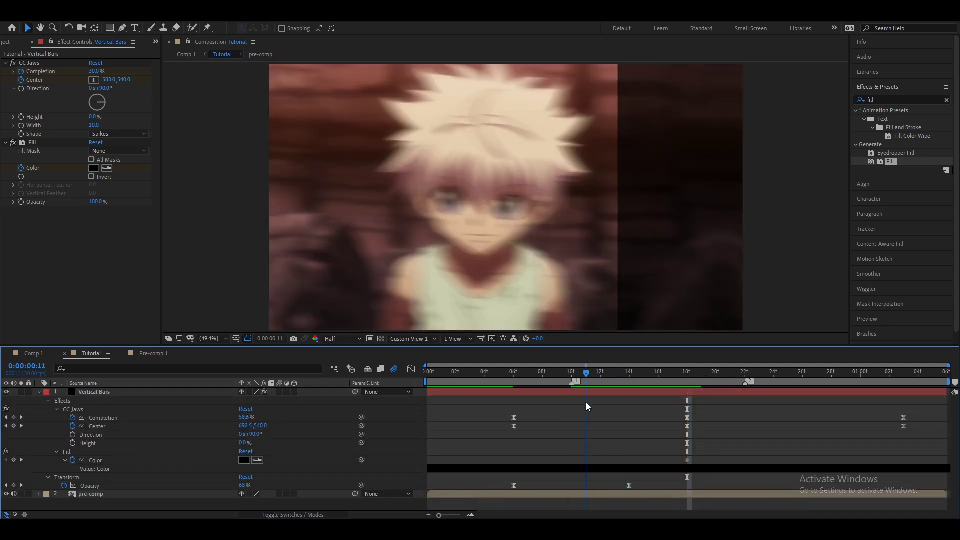
mouse_move(575, 400)
left_mouse_down()
mouse_move(638, 413)
mouse_move(658, 430)
left_mouse_up()
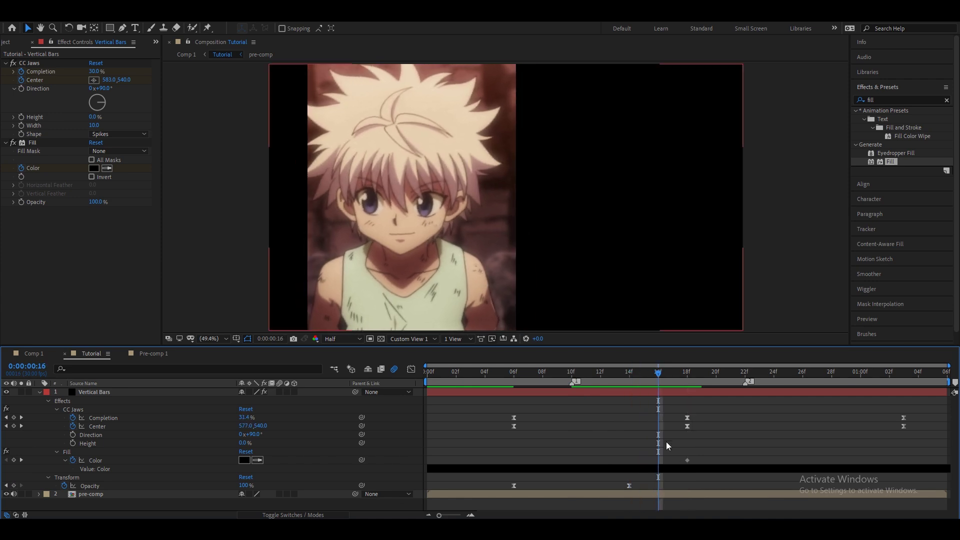
left_click_drag(688, 460, 731, 461)
left_click(746, 374)
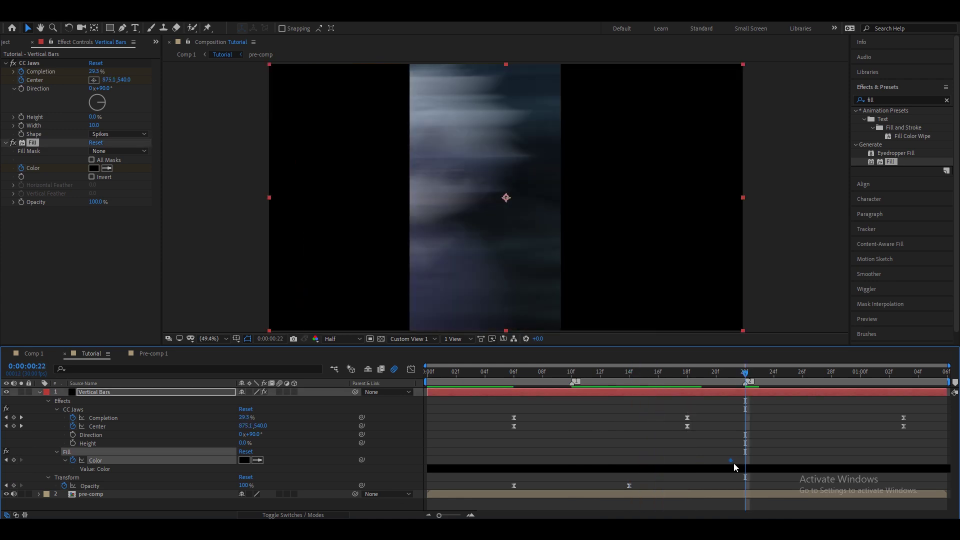
left_click_drag(731, 376, 687, 375)
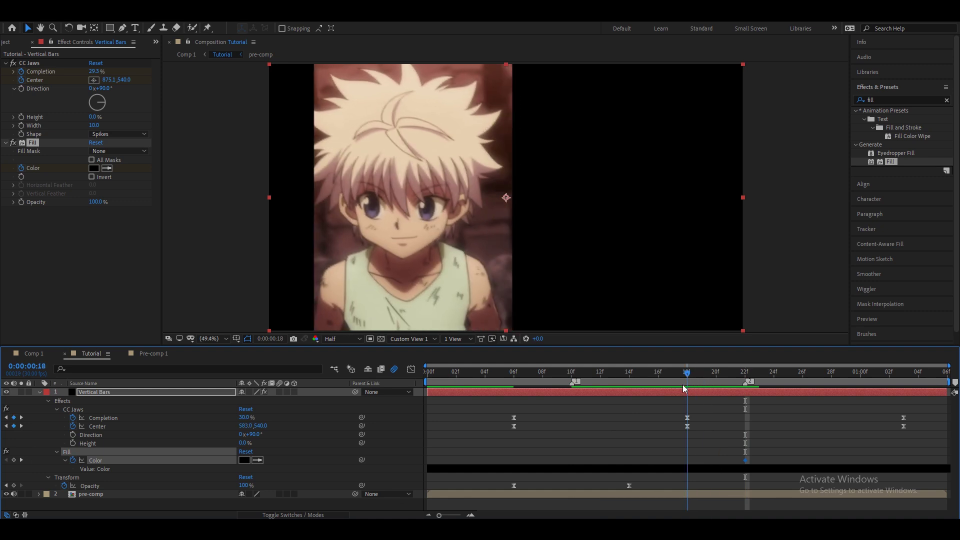
left_click(36, 468)
left_click(708, 430)
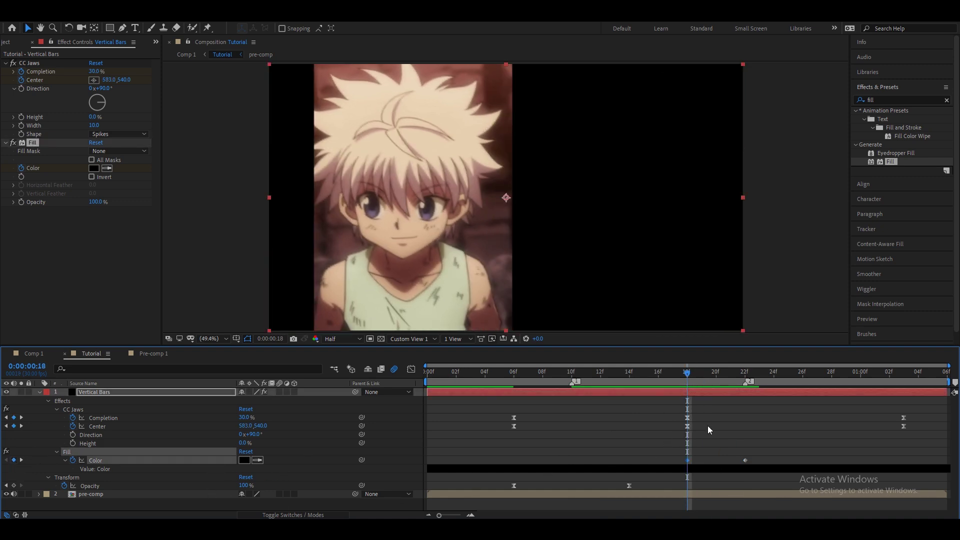
Key the Fill colour to white at 22f and preview up to 28f.
left_click(746, 372)
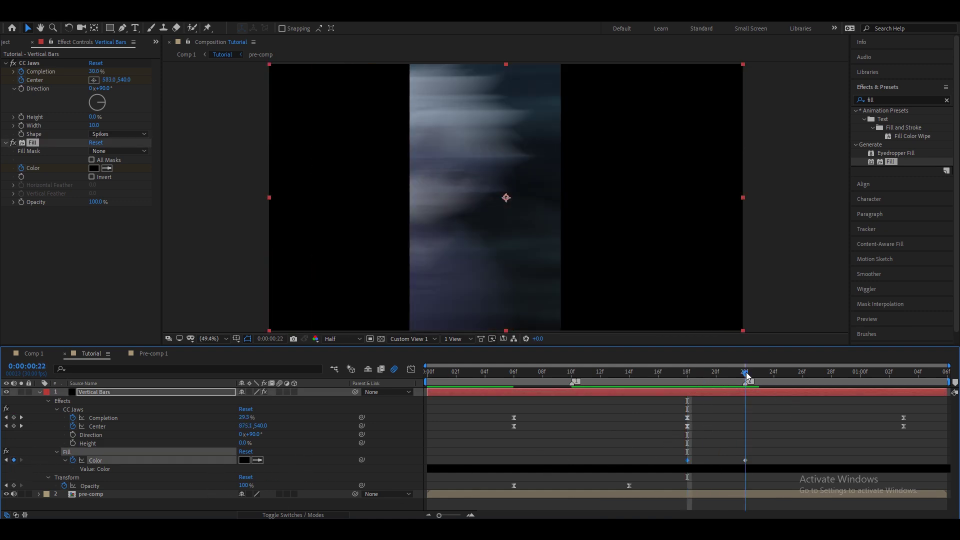
left_click(244, 460)
left_click_drag(60, 55, 14, 24)
left_click(232, 27)
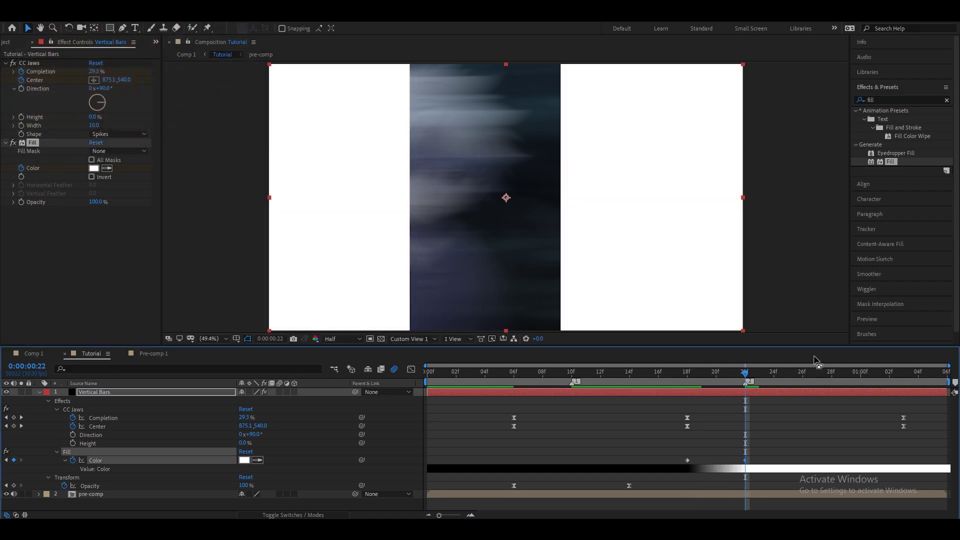
key("space")
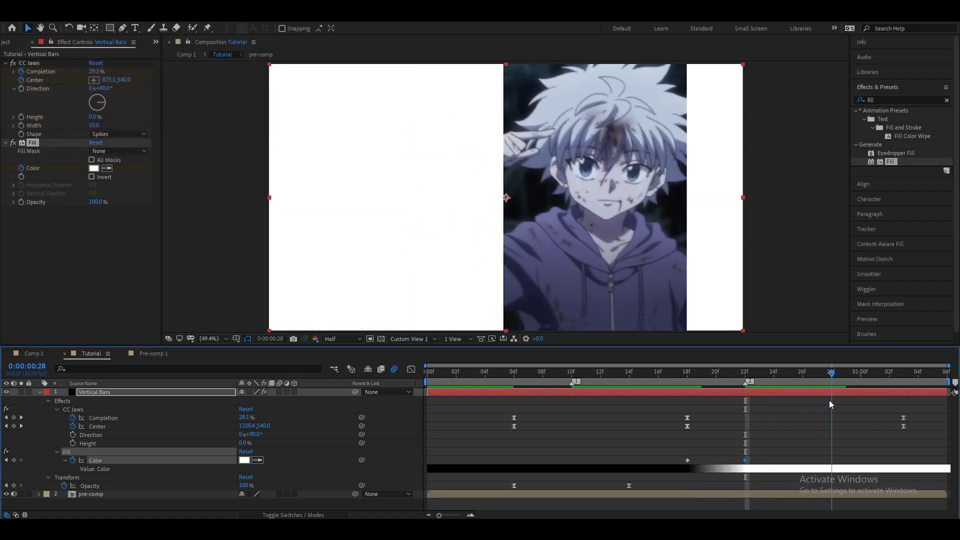
key("space")
Key the Fill colour back to black at 28f and select all three colour keyframes.
left_click(244, 460)
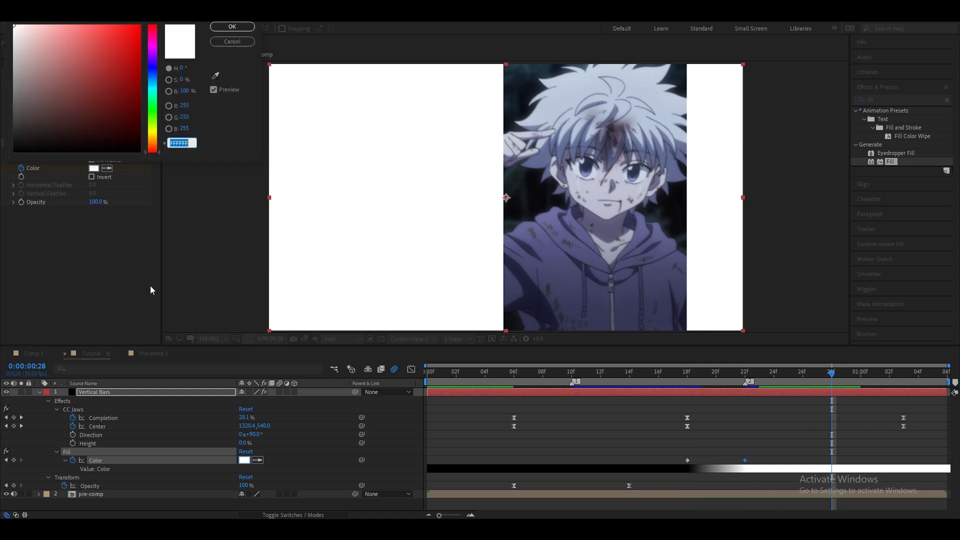
left_click_drag(75, 80, 75, 129)
left_click(241, 29)
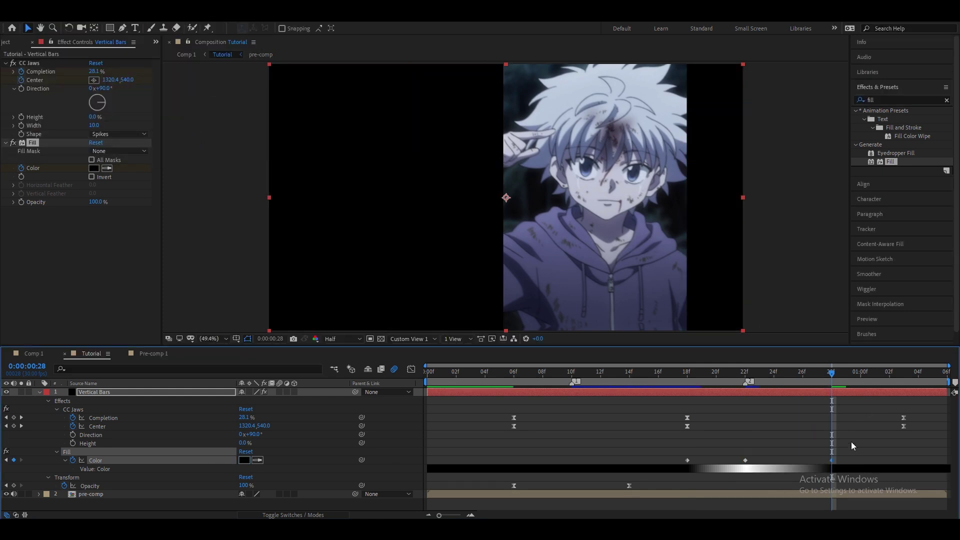
left_click_drag(850, 453, 664, 473)
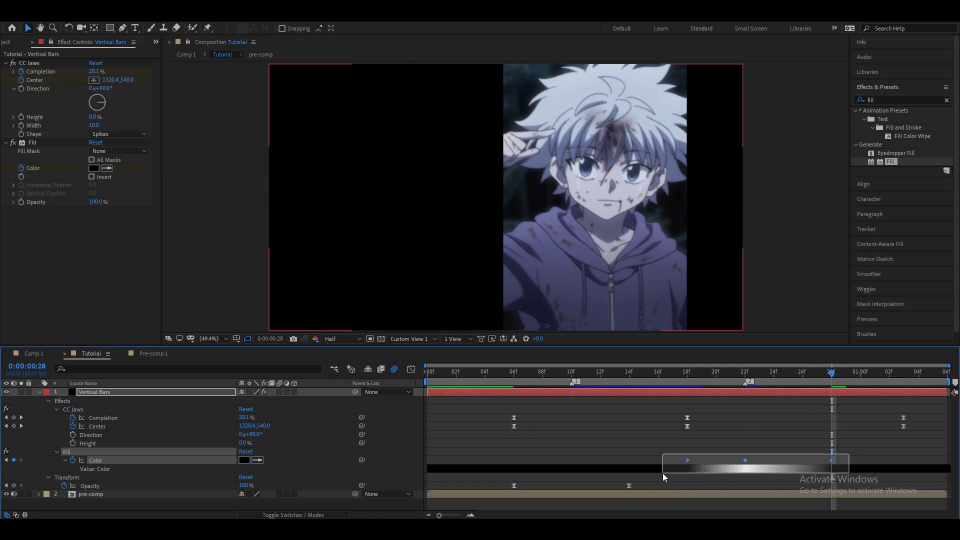
left_click(410, 370)
Shape the Color keyframes' speed-graph easing, then preview the finished transition from frame 5.
left_click_drag(868, 469, 812, 469)
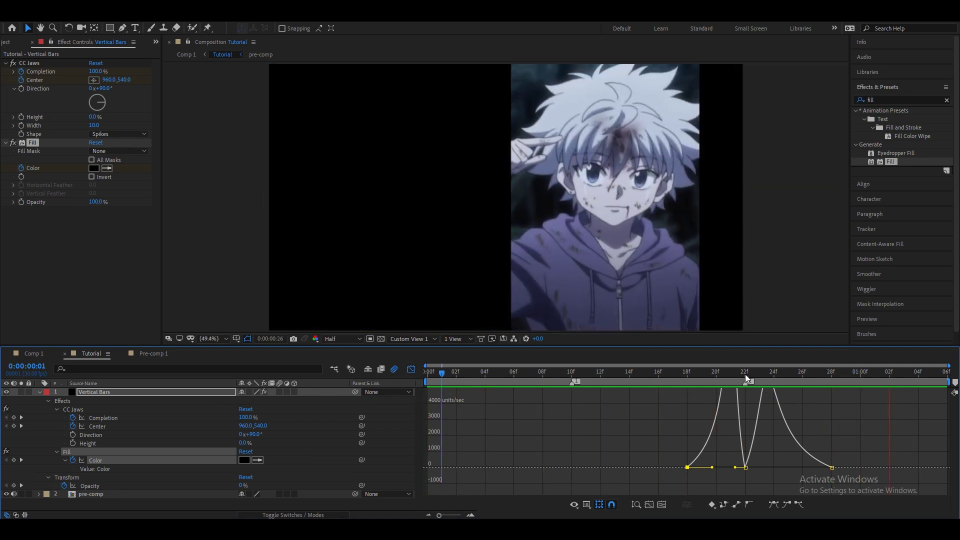
key("space")
left_click(411, 370)
left_click_drag(849, 460, 660, 470)
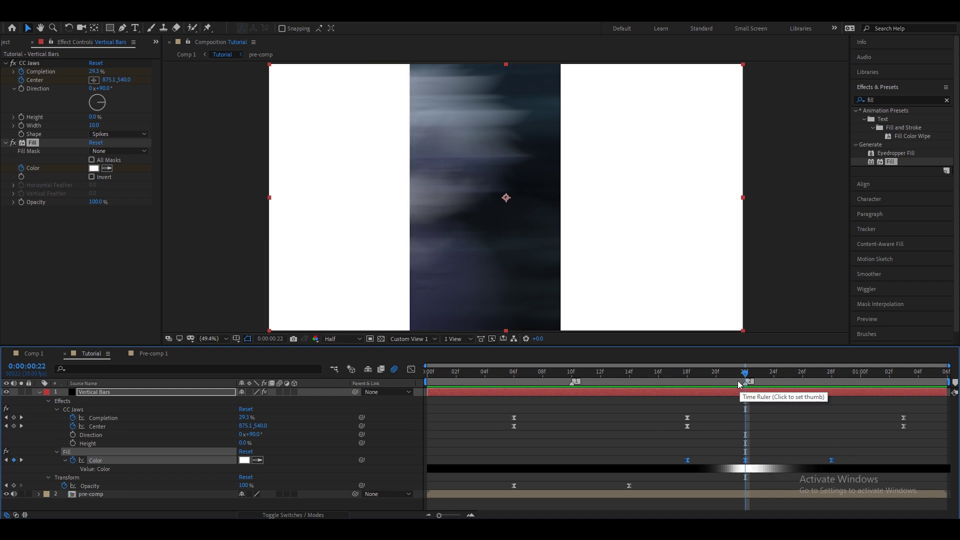
left_click(499, 385)
key("space")
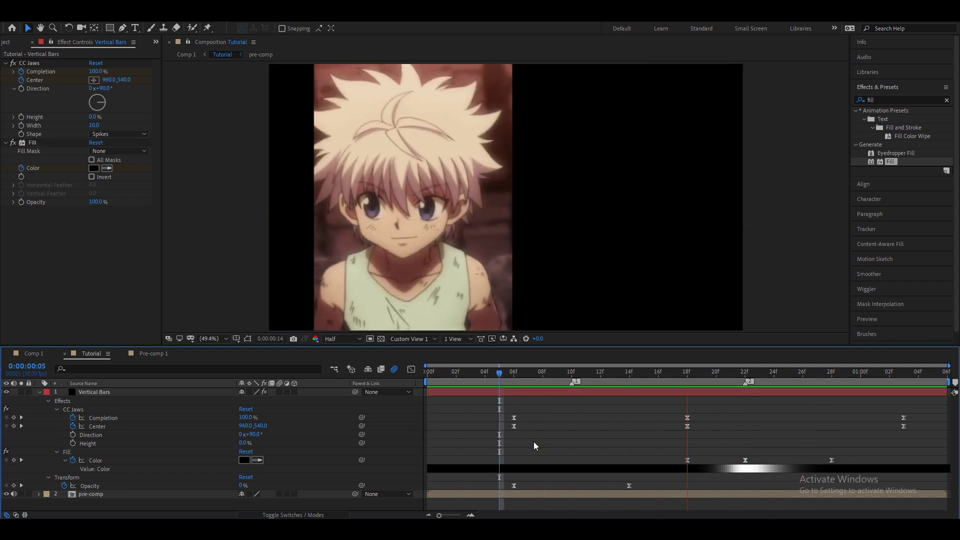
key("u")
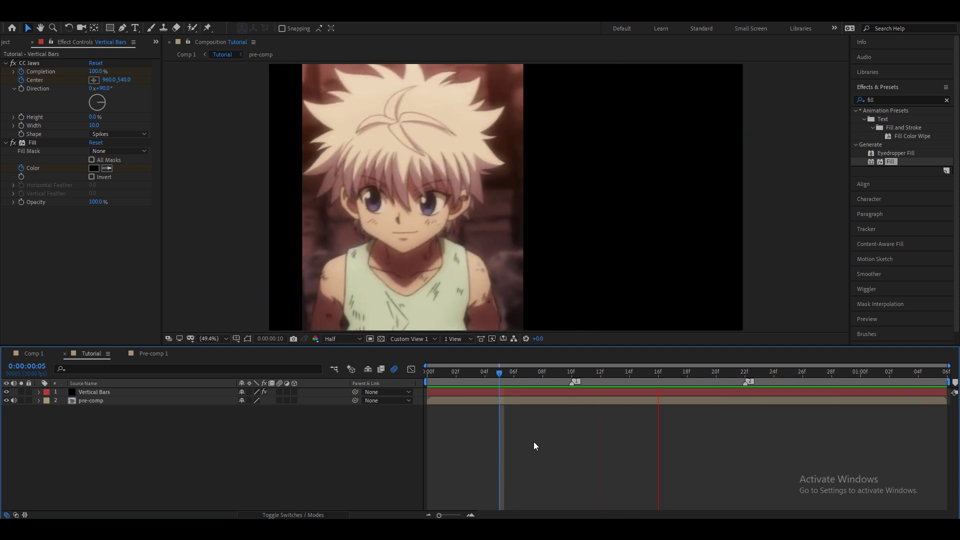